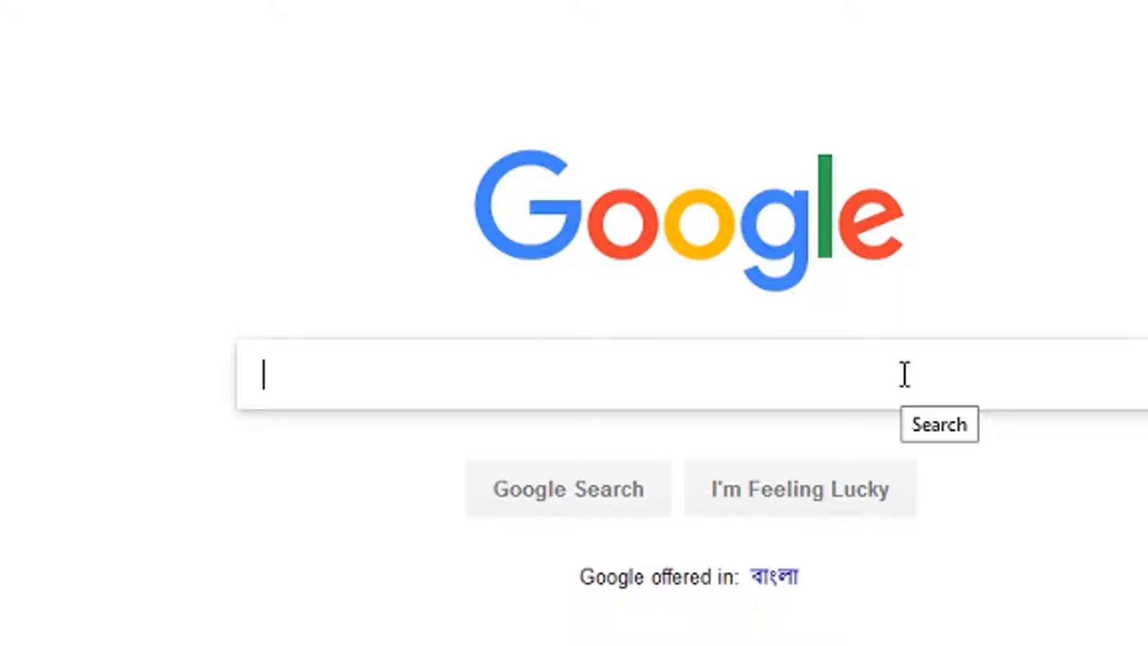
Search Google for appsgeyser and open the AppsGeyser website from the results
type("apps")
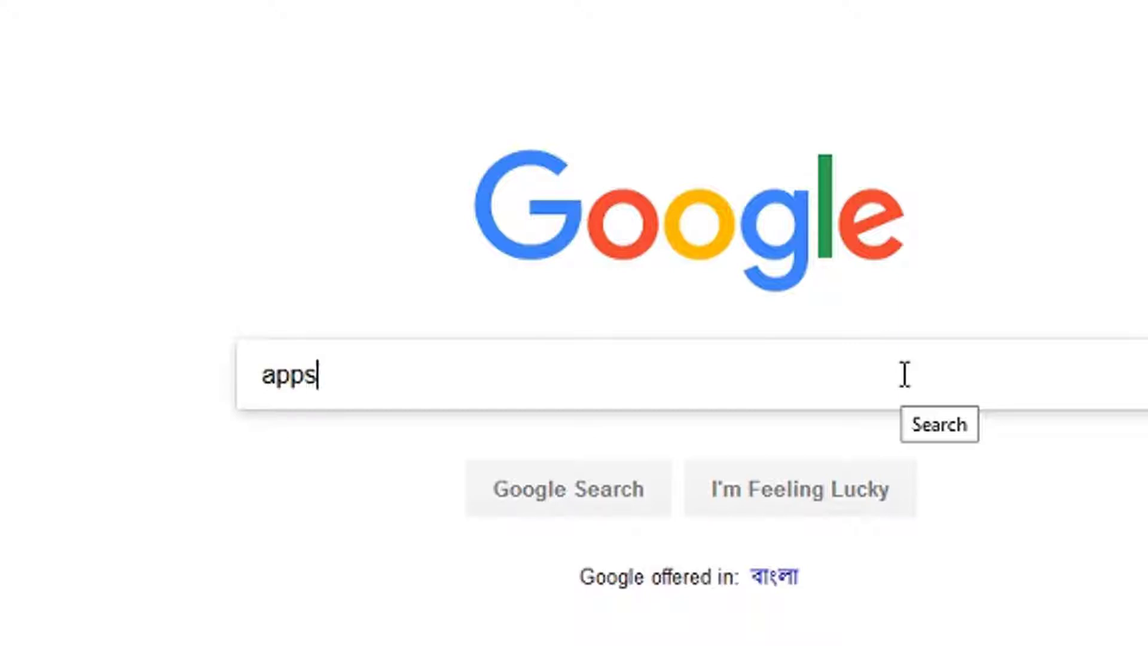
type("geyser")
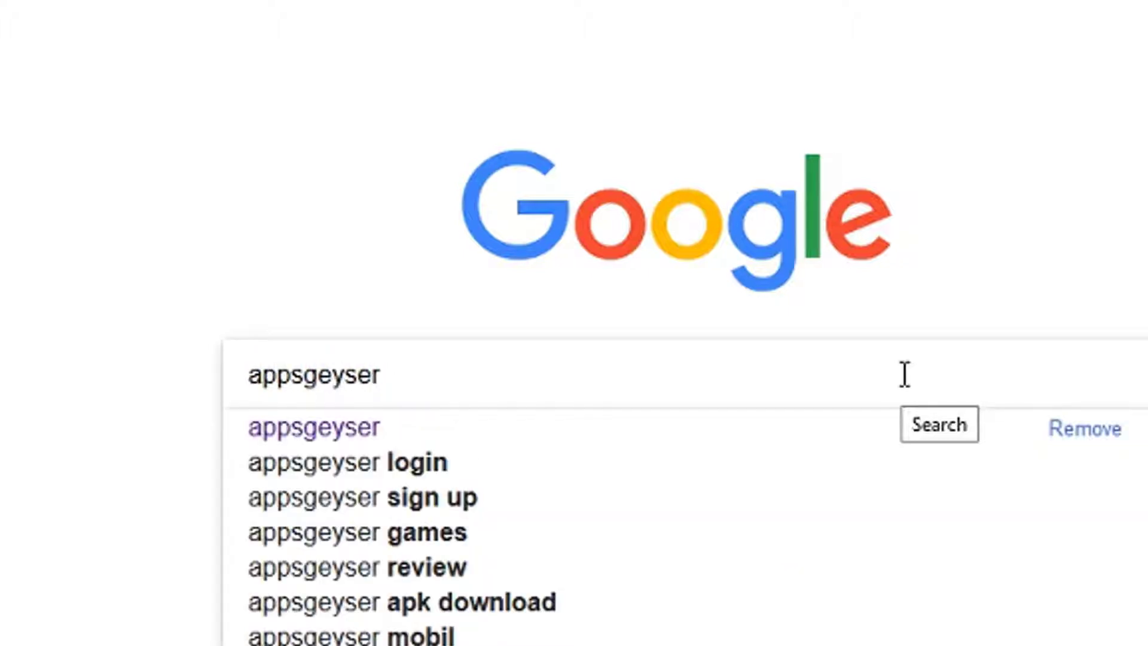
key("Return")
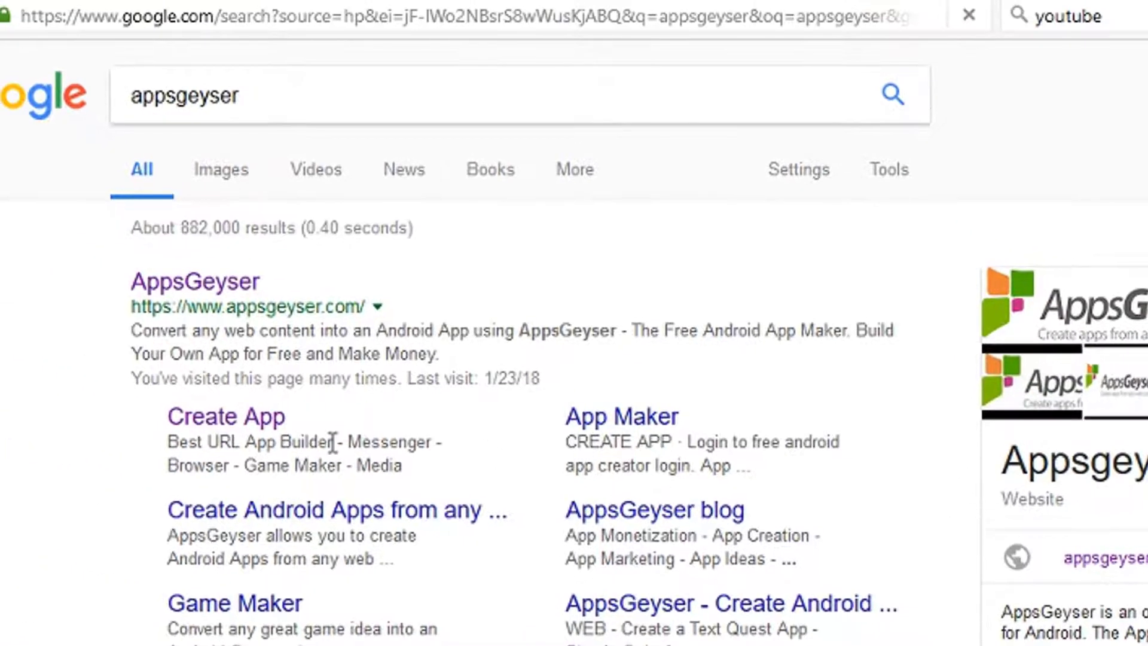
left_click(226, 293)
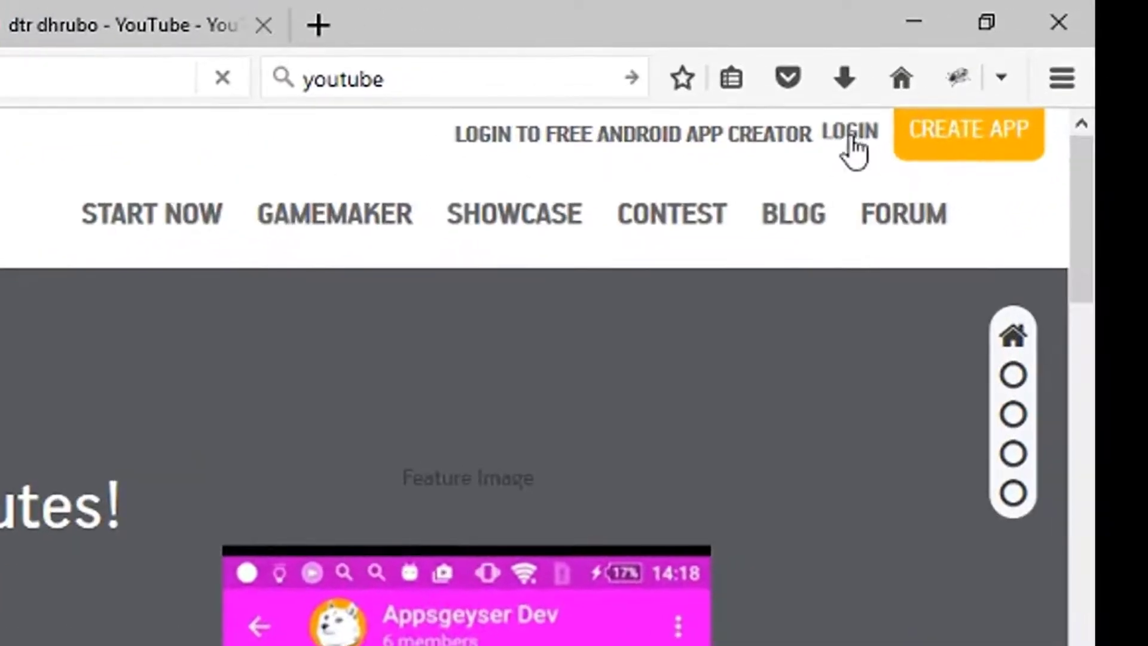
Open the AppsGeyser login form and start creating a new app from the signed-in account
left_click(665, 141)
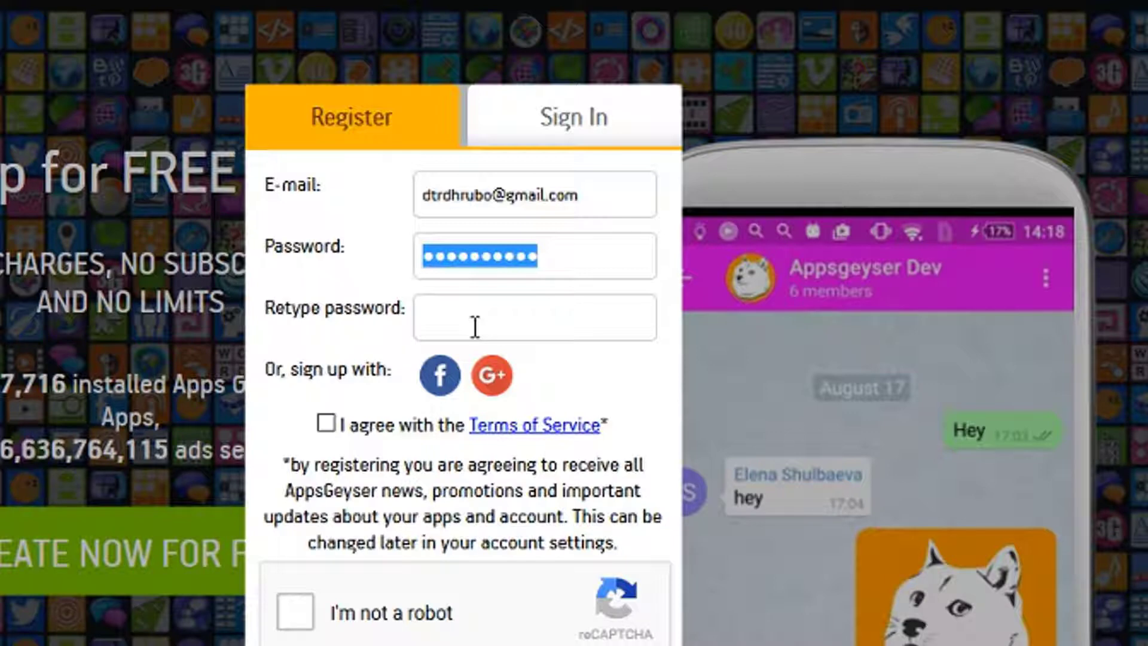
left_click(425, 318)
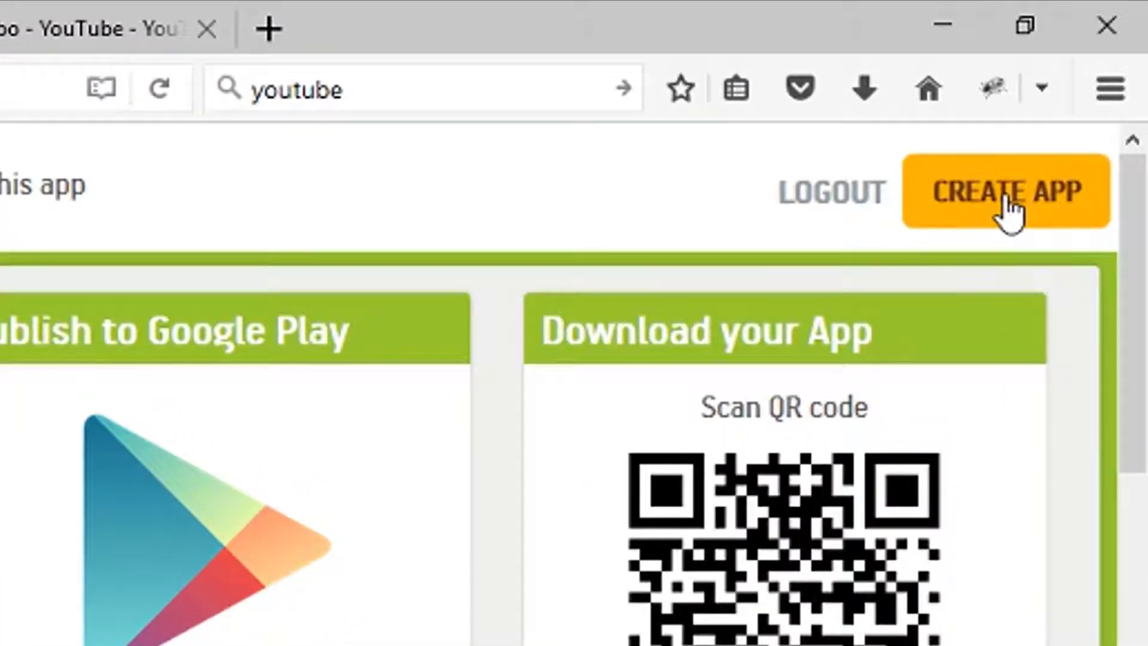
left_click(1009, 197)
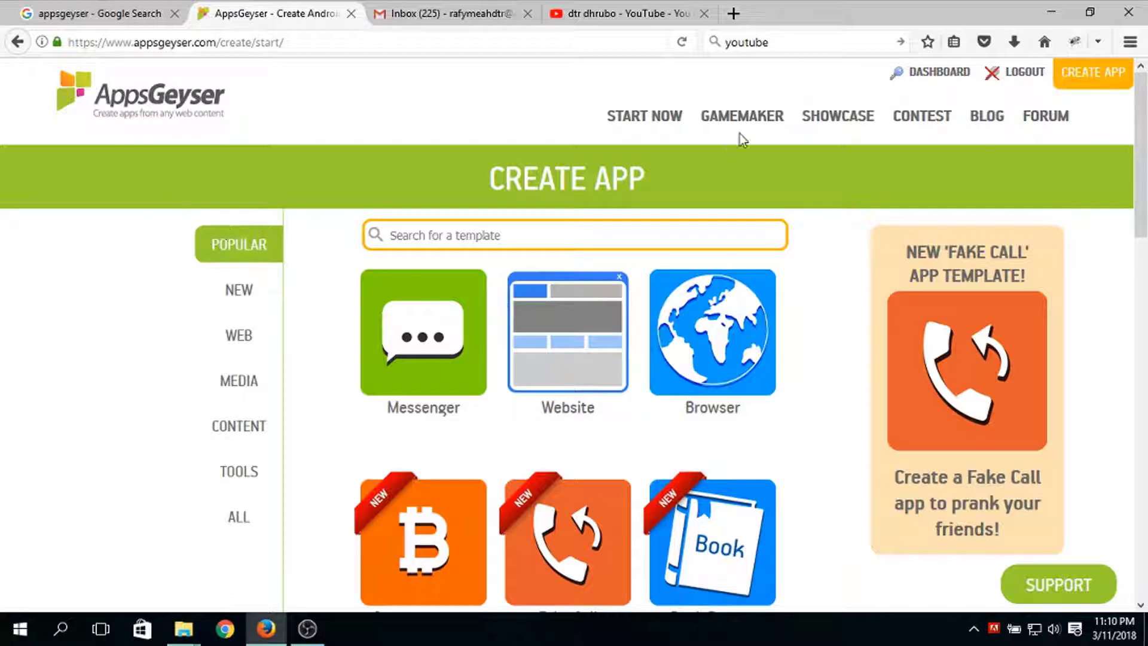
Look through the Popular app templates to see which kinds of apps can be created
left_click_drag(1146, 180, 1147, 215)
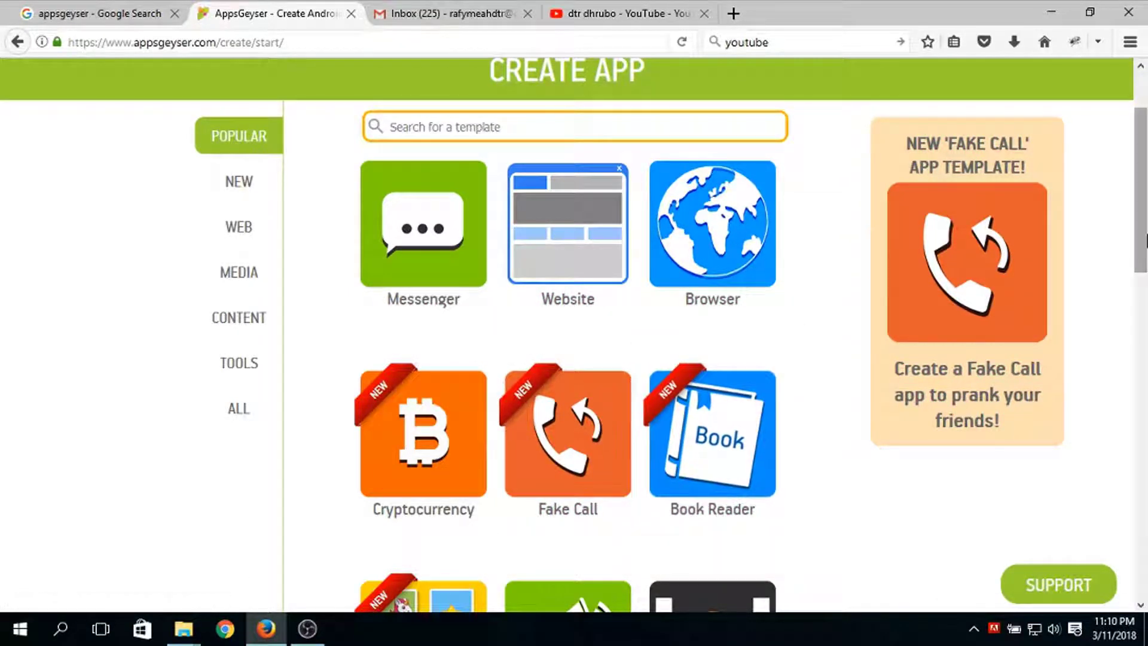
left_click_drag(1145, 241, 1146, 399)
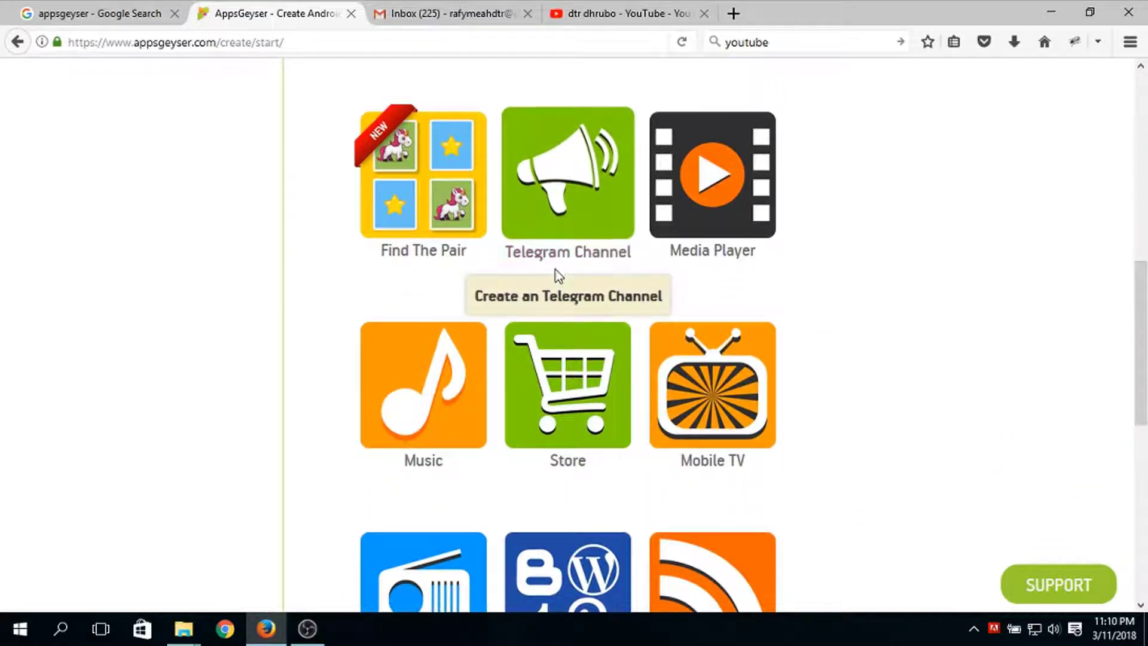
left_click_drag(1144, 290, 1144, 351)
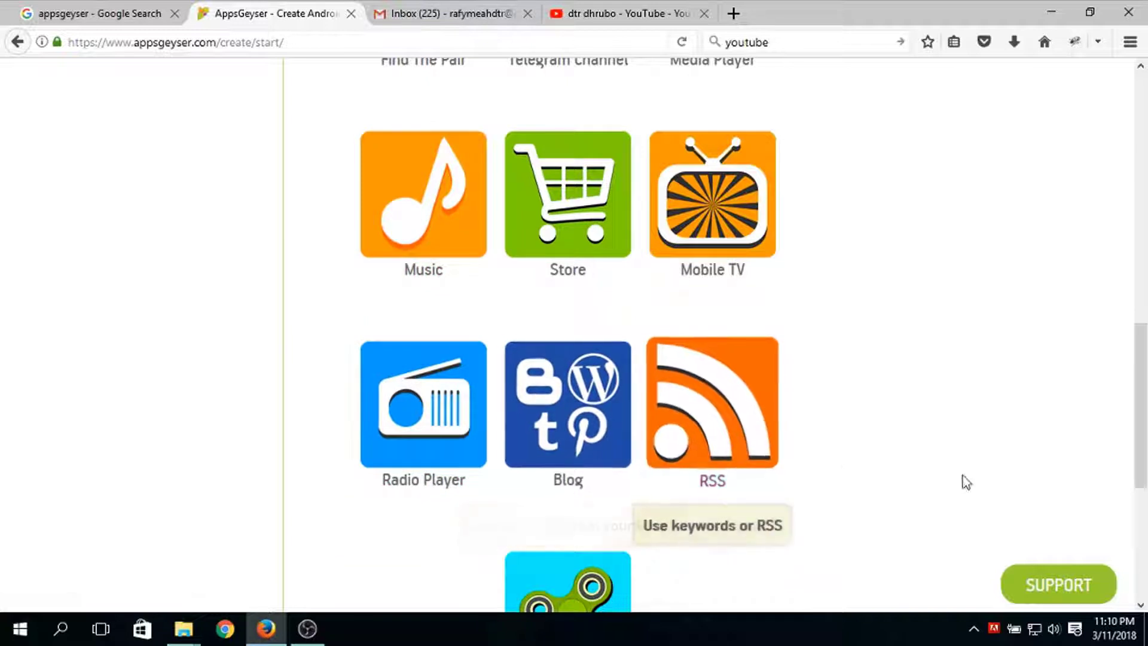
left_click_drag(1142, 364, 1144, 261)
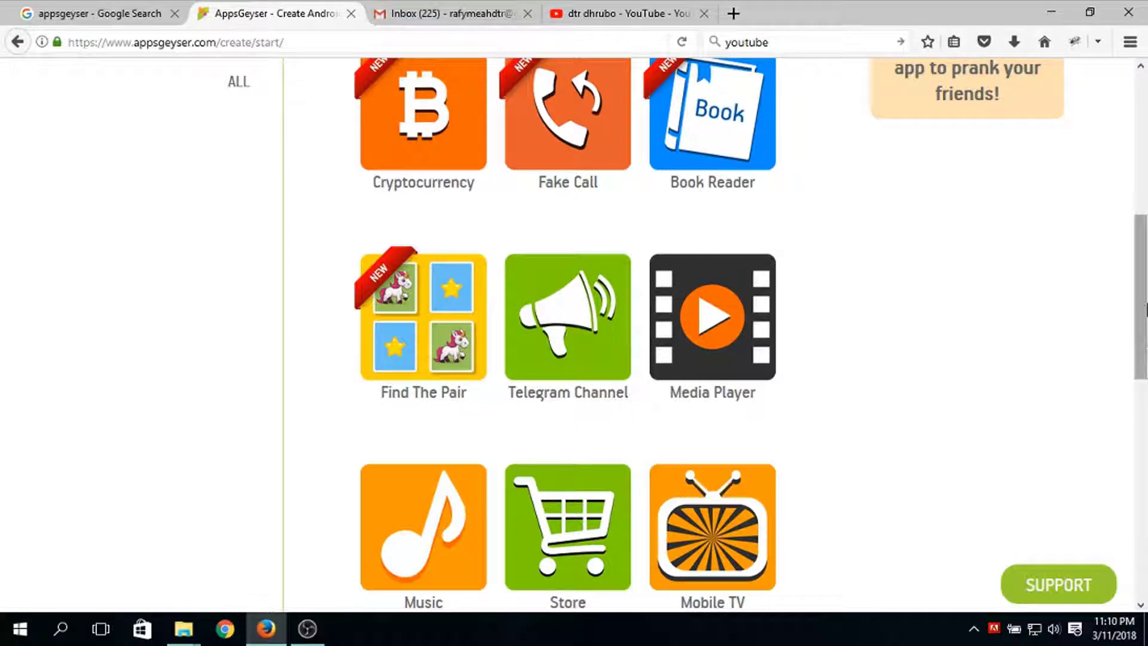
scroll(1145, 320, "up", 1)
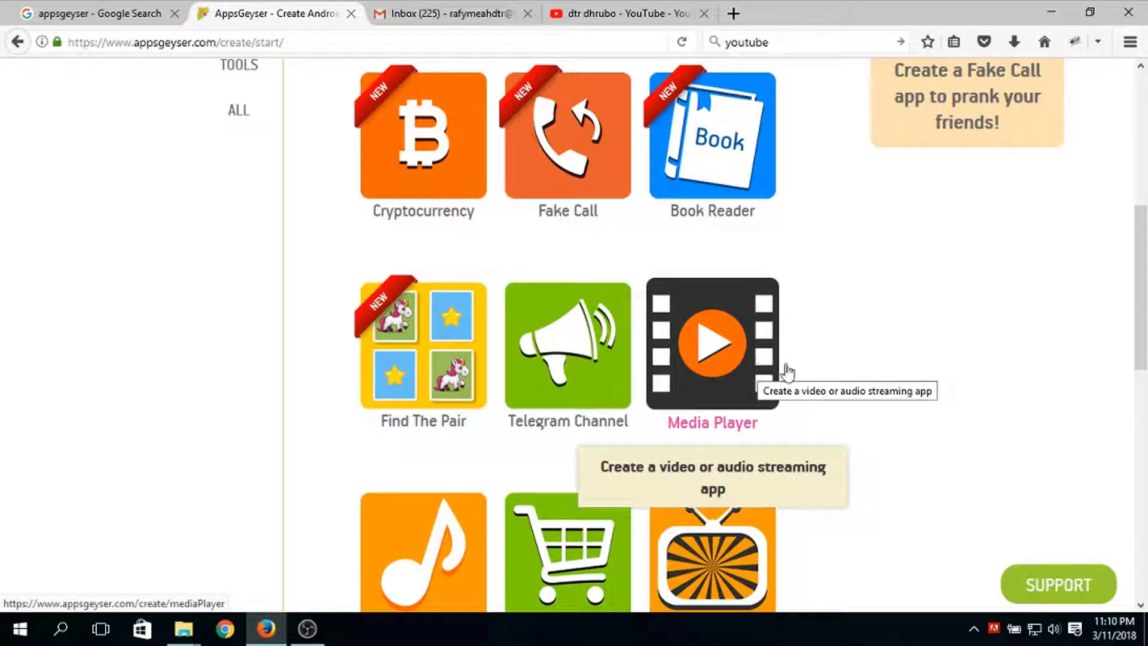
left_click_drag(1145, 332, 1145, 315)
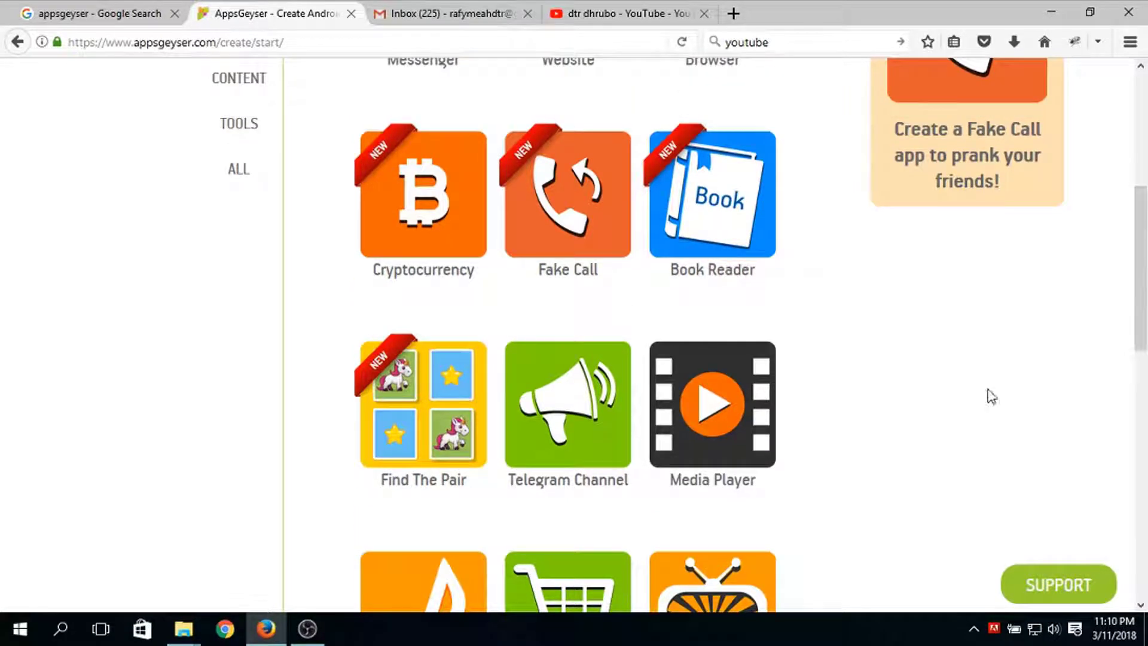
scroll(1146, 310, "up", 2)
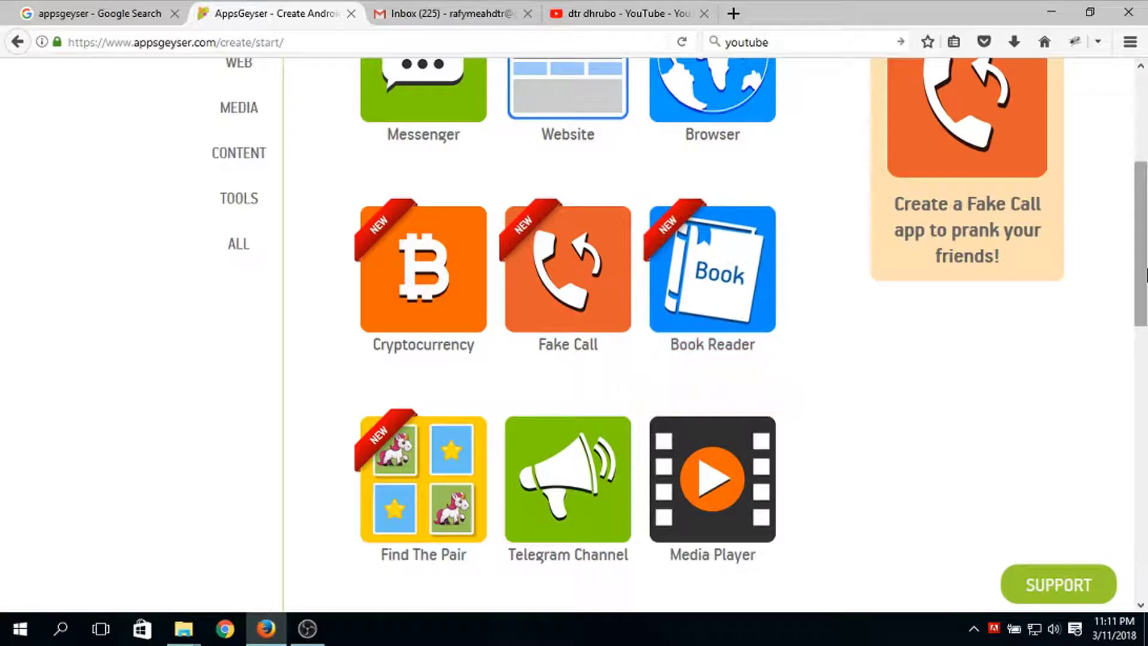
left_click_drag(1145, 262, 1145, 257)
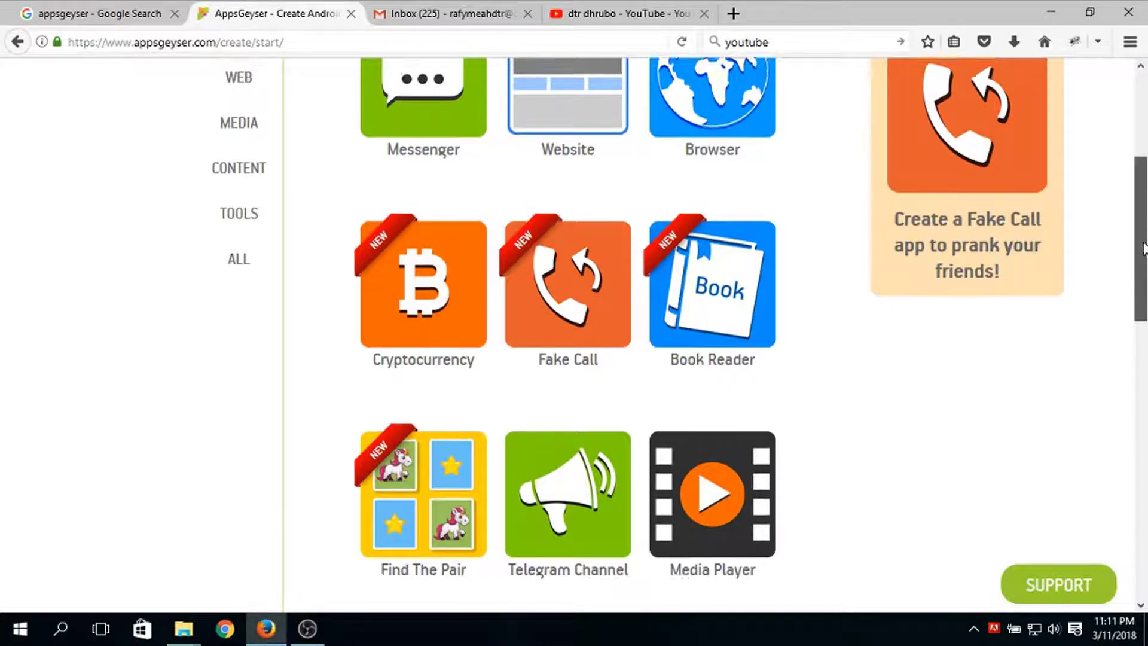
left_click_drag(1145, 255, 1145, 241)
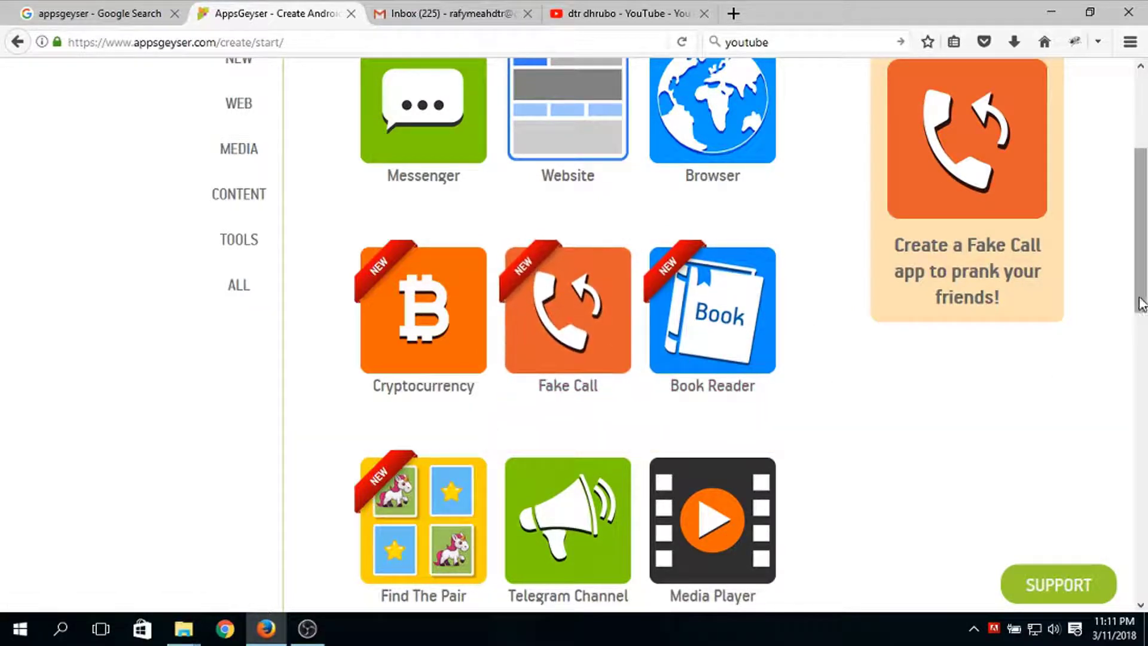
left_click_drag(1144, 284, 1147, 246)
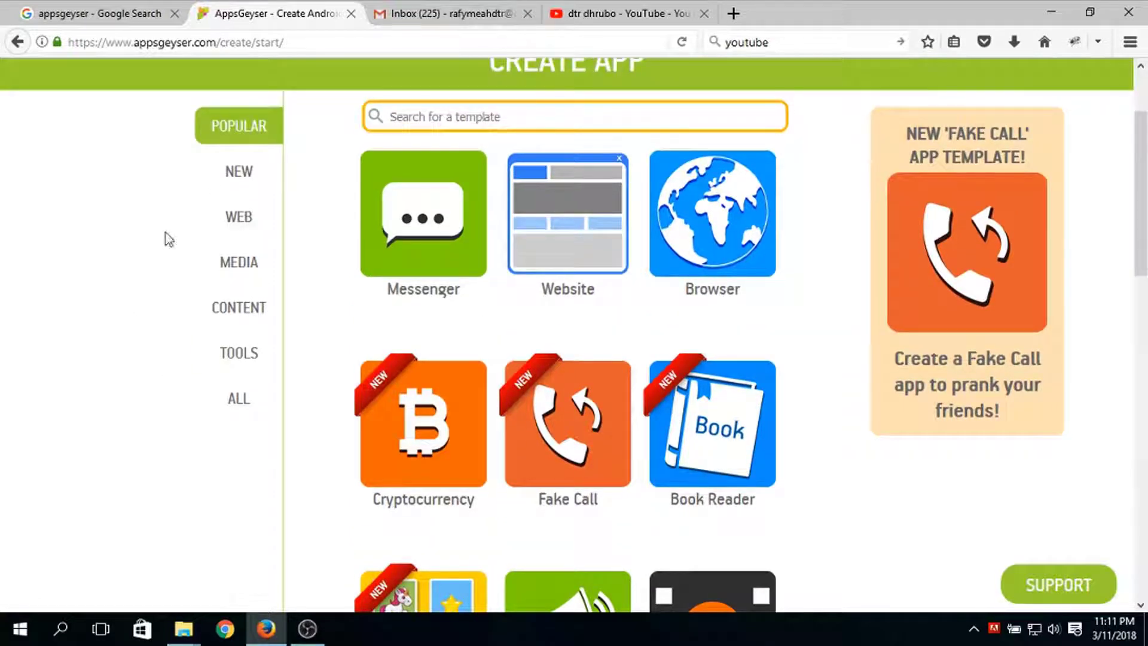
Show the New template category and examine the app templates it offers
left_click(250, 186)
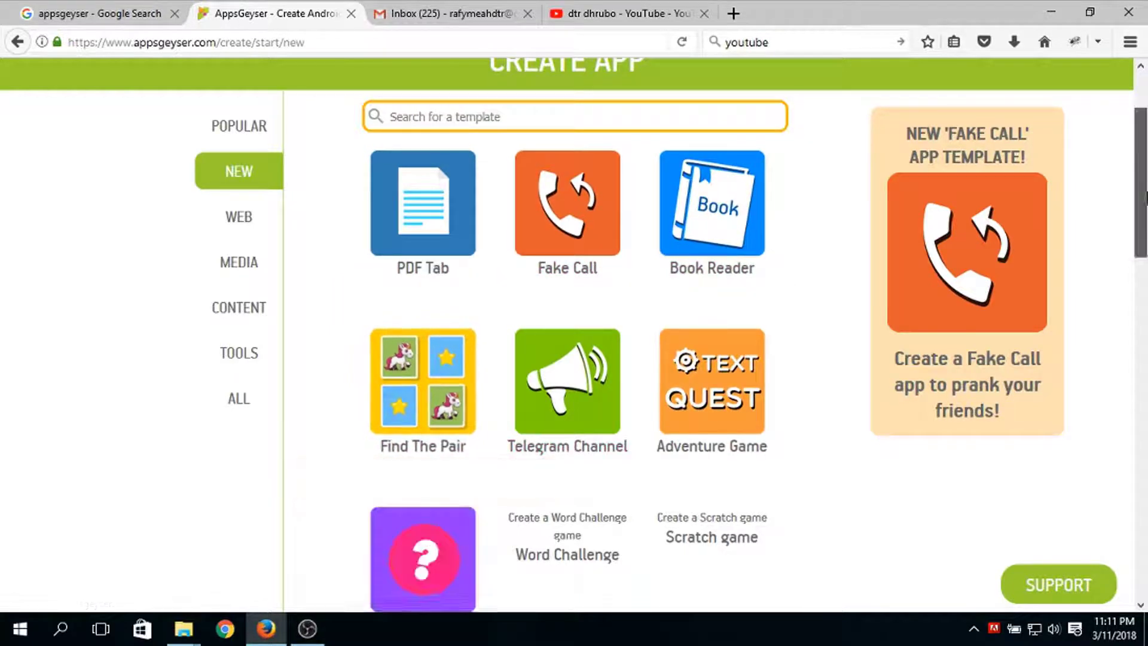
left_click_drag(1146, 198, 1146, 419)
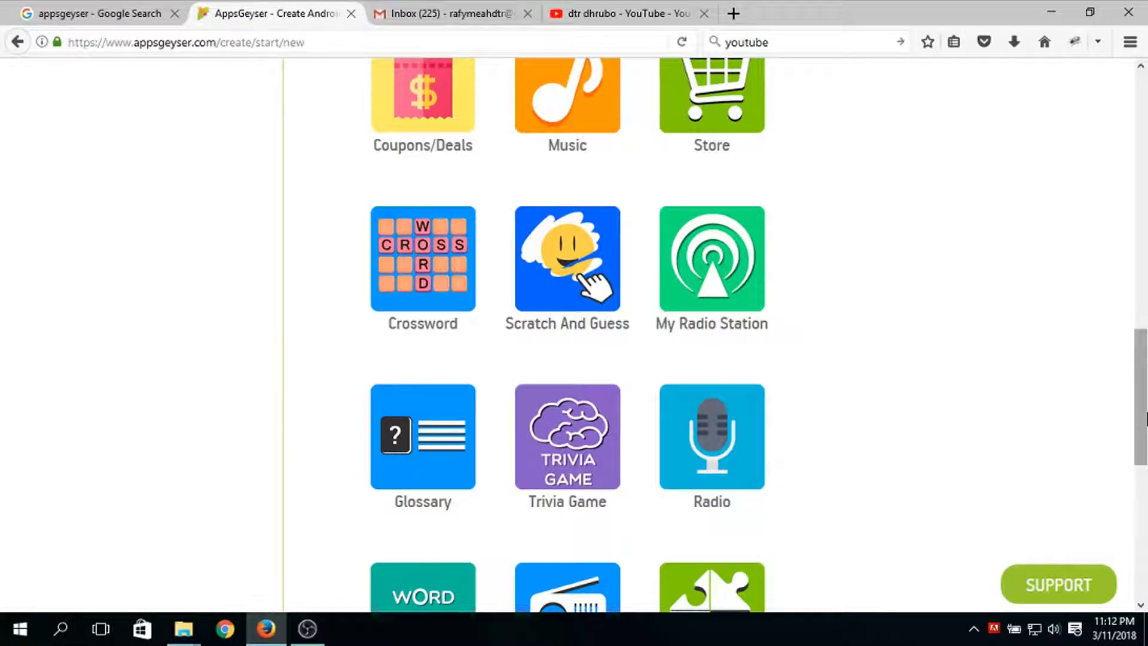
left_click_drag(1145, 418, 1146, 385)
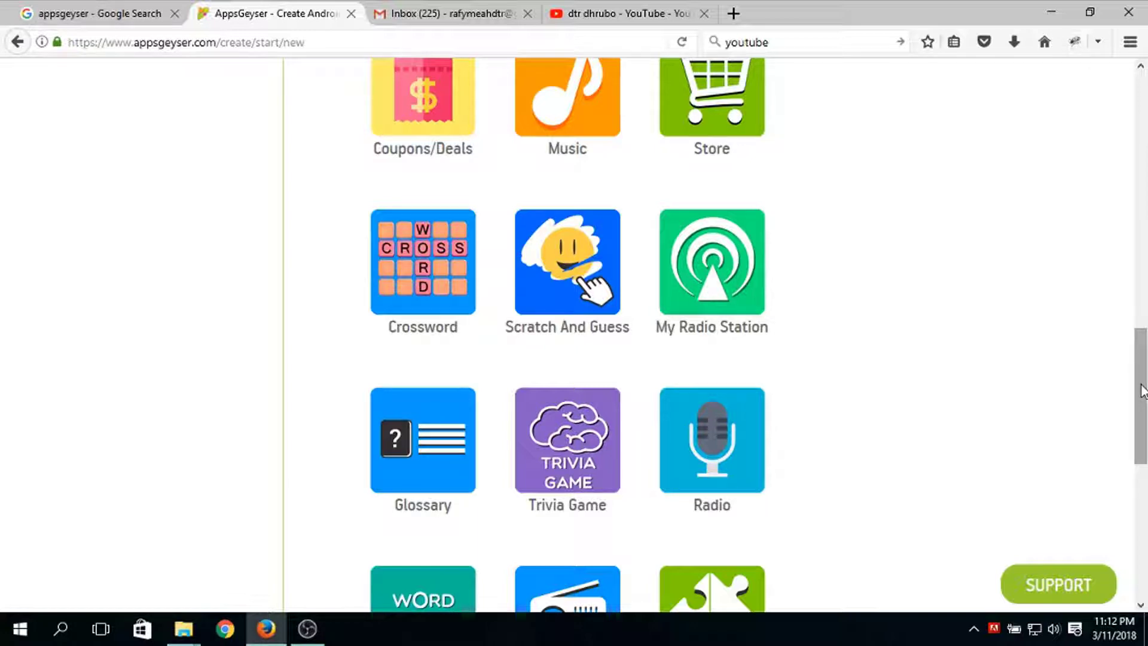
left_click_drag(1142, 396, 1142, 165)
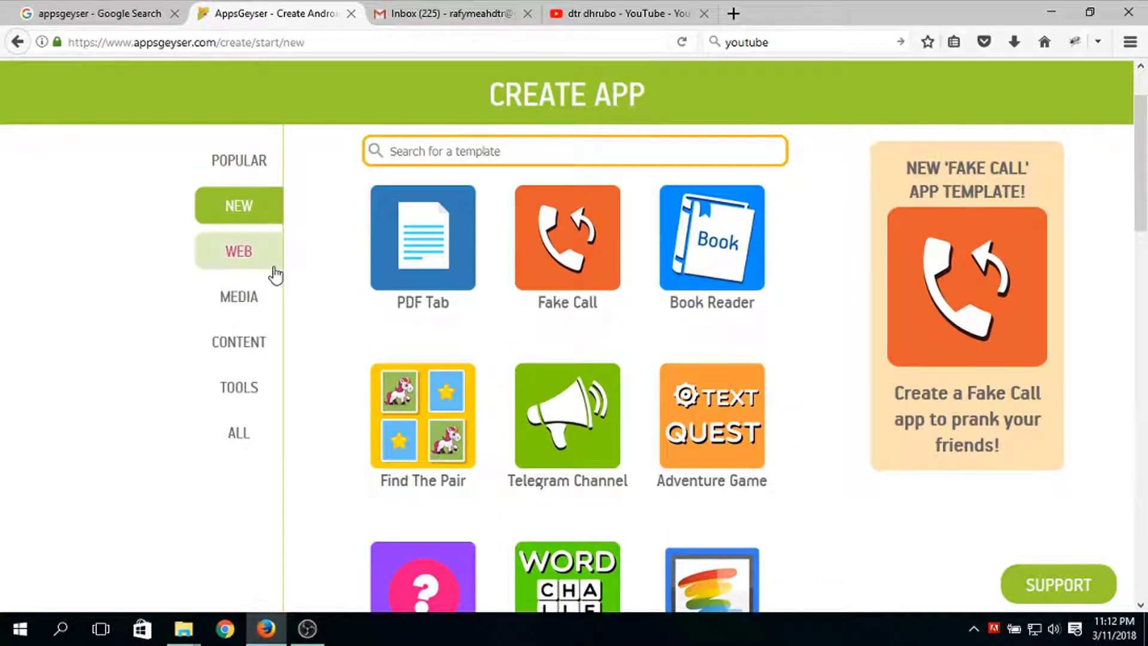
Examine the app templates in the Web category and in the Media category
left_click(247, 261)
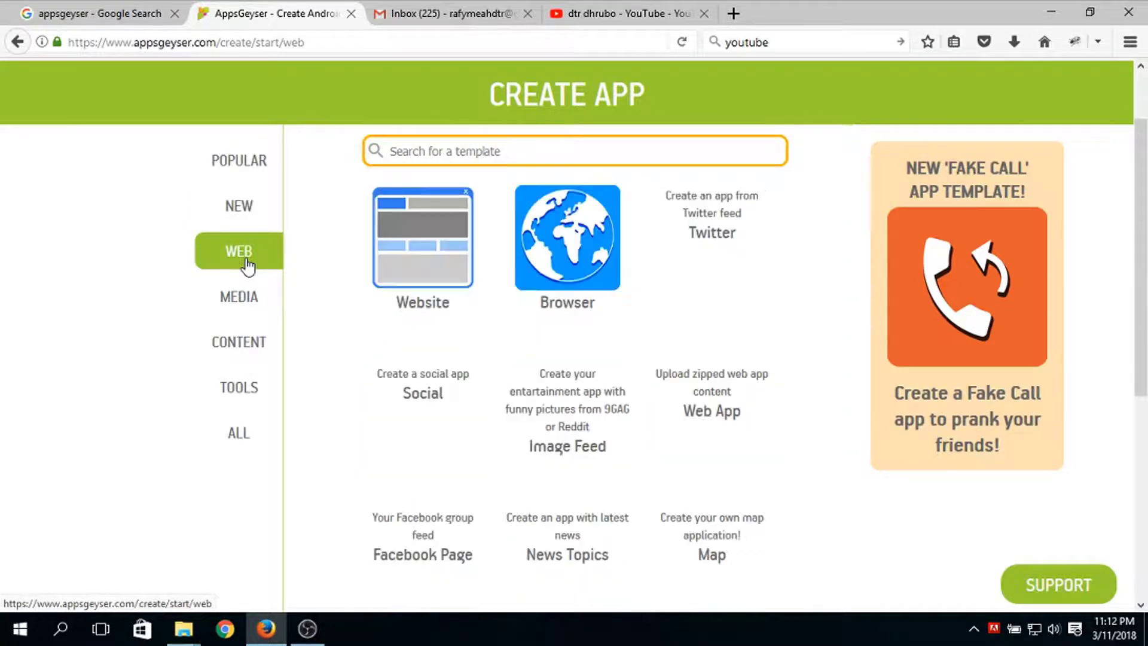
mouse_move(1145, 270)
left_mouse_down()
mouse_move(1145, 444)
mouse_move(1145, 270)
left_mouse_up()
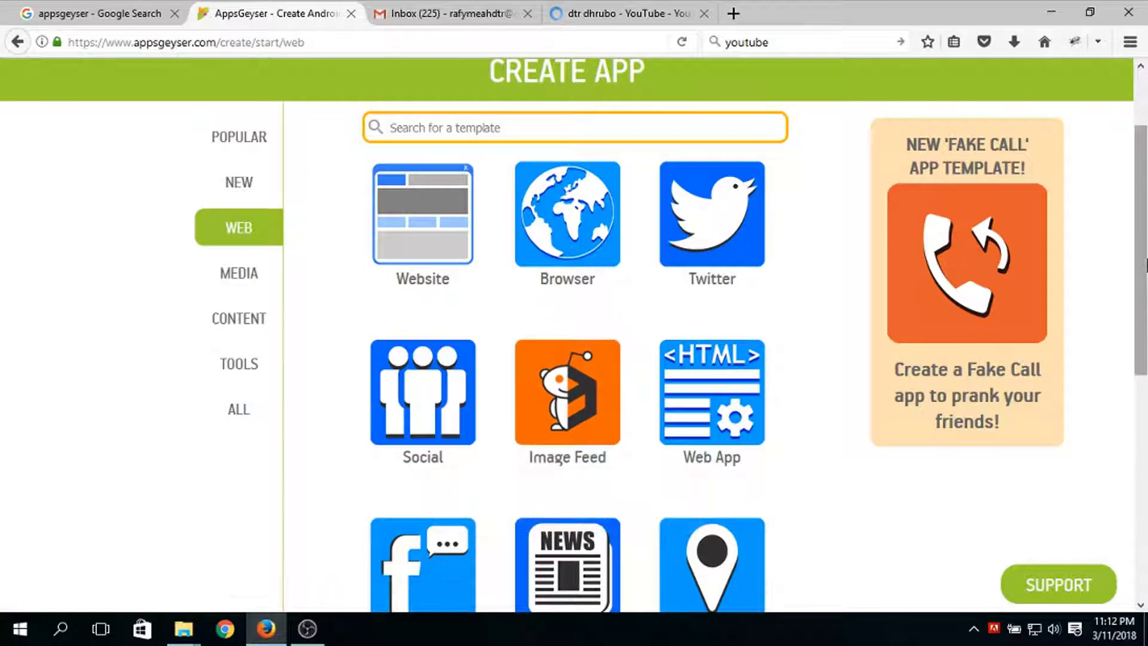
mouse_move(1146, 257)
left_mouse_down()
mouse_move(1145, 441)
mouse_move(1146, 278)
left_mouse_up()
left_click(263, 221)
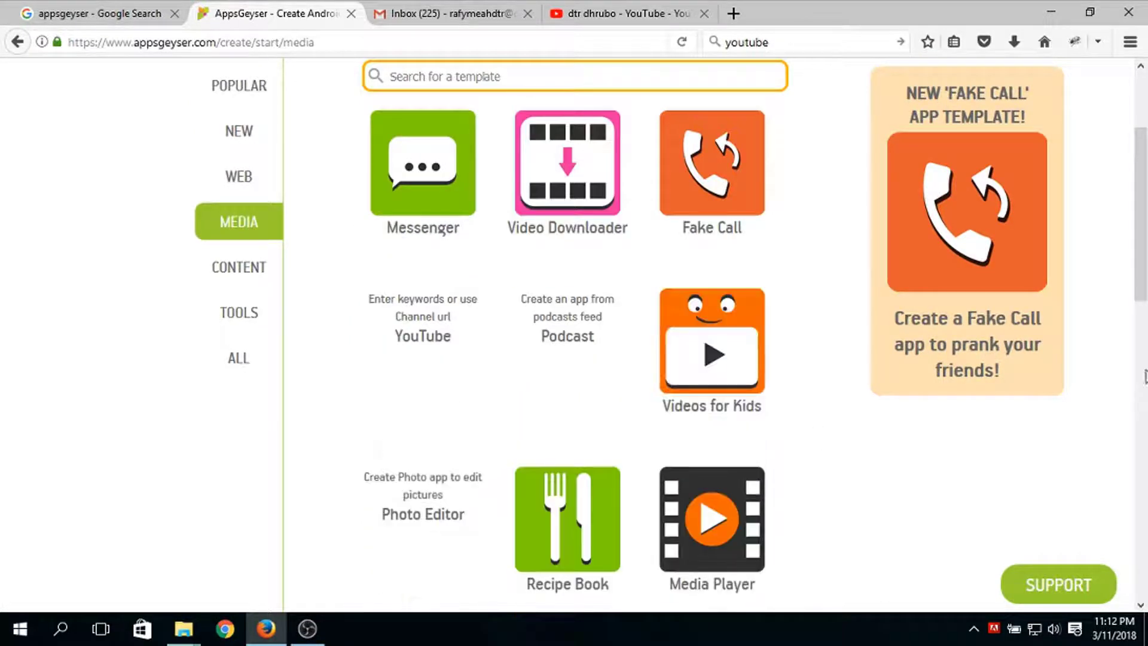
mouse_move(1146, 252)
left_mouse_down()
mouse_move(1137, 447)
mouse_move(1147, 230)
left_mouse_up()
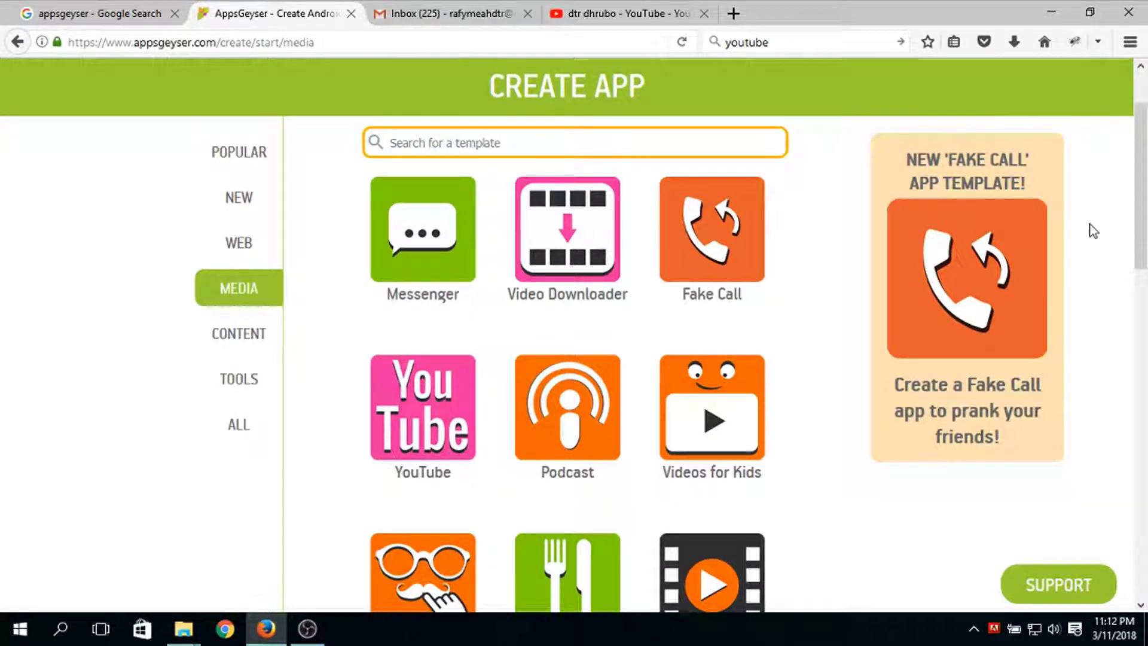
left_click_drag(1147, 228, 1146, 220)
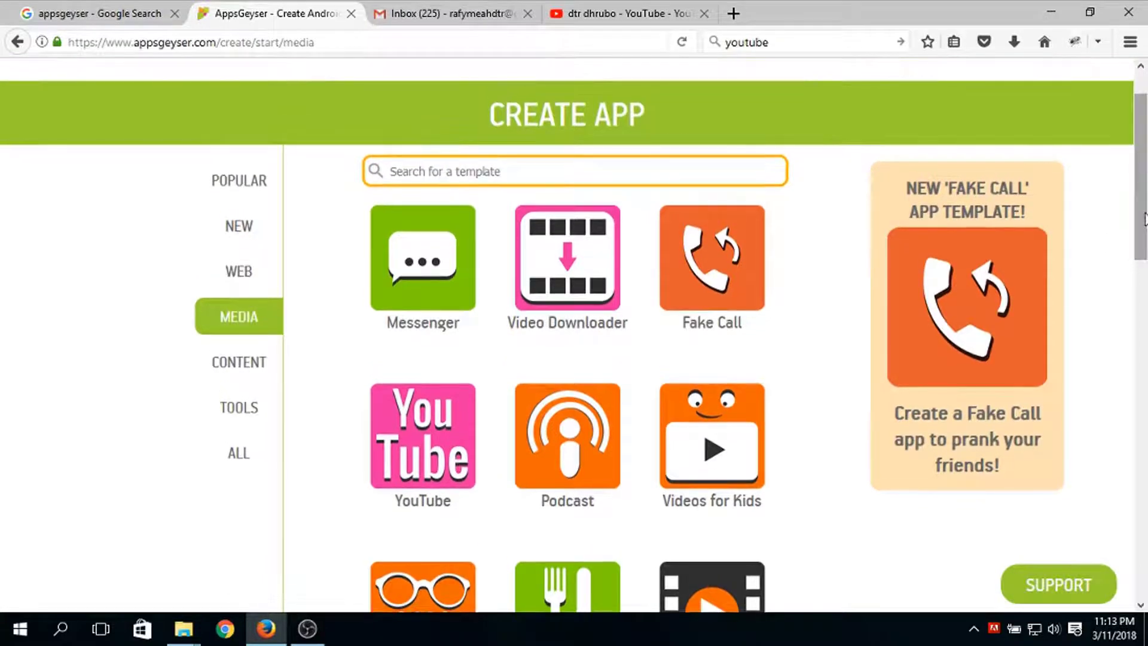
Return to the Web category and start a new app from the Website template
left_click(239, 276)
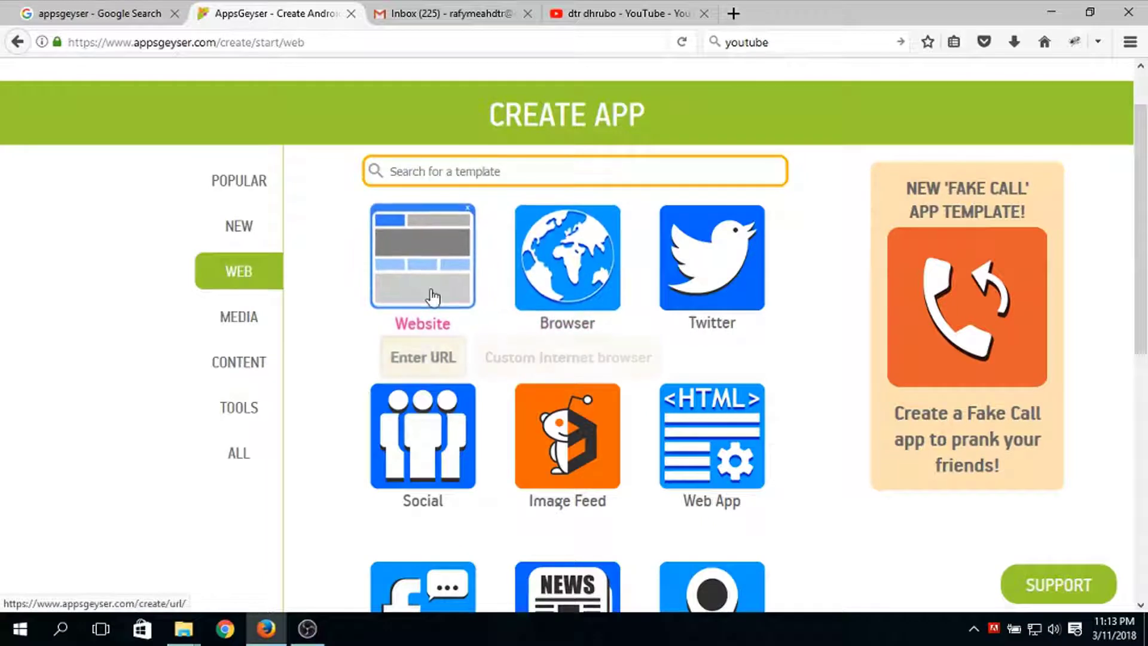
left_click(432, 296)
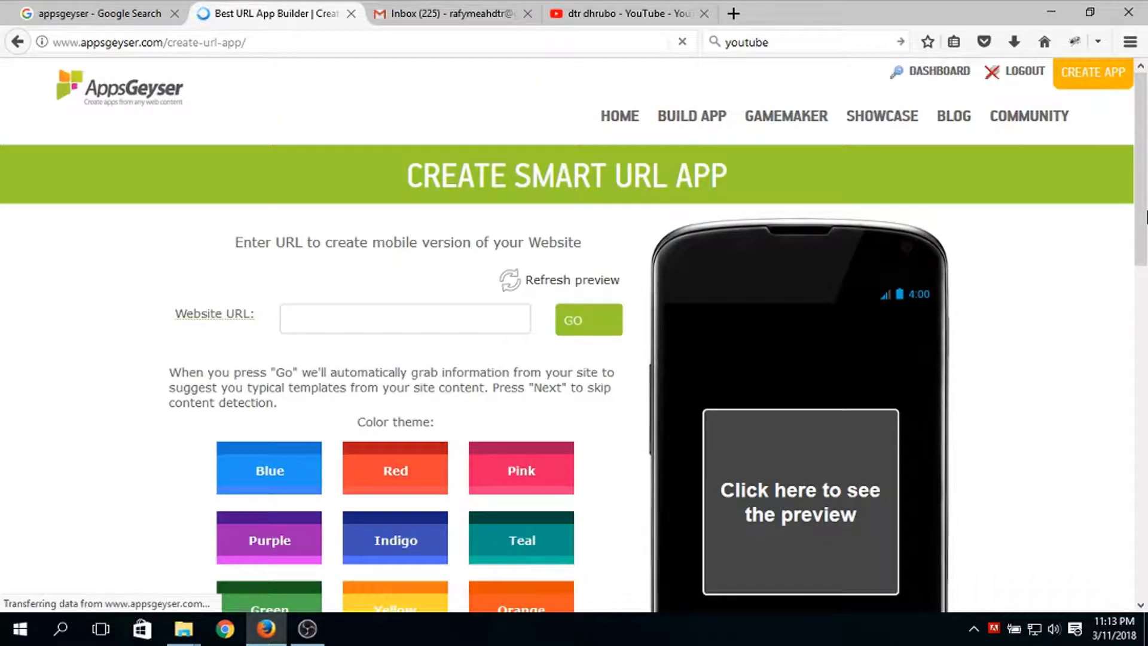
left_click_drag(1147, 218, 1147, 276)
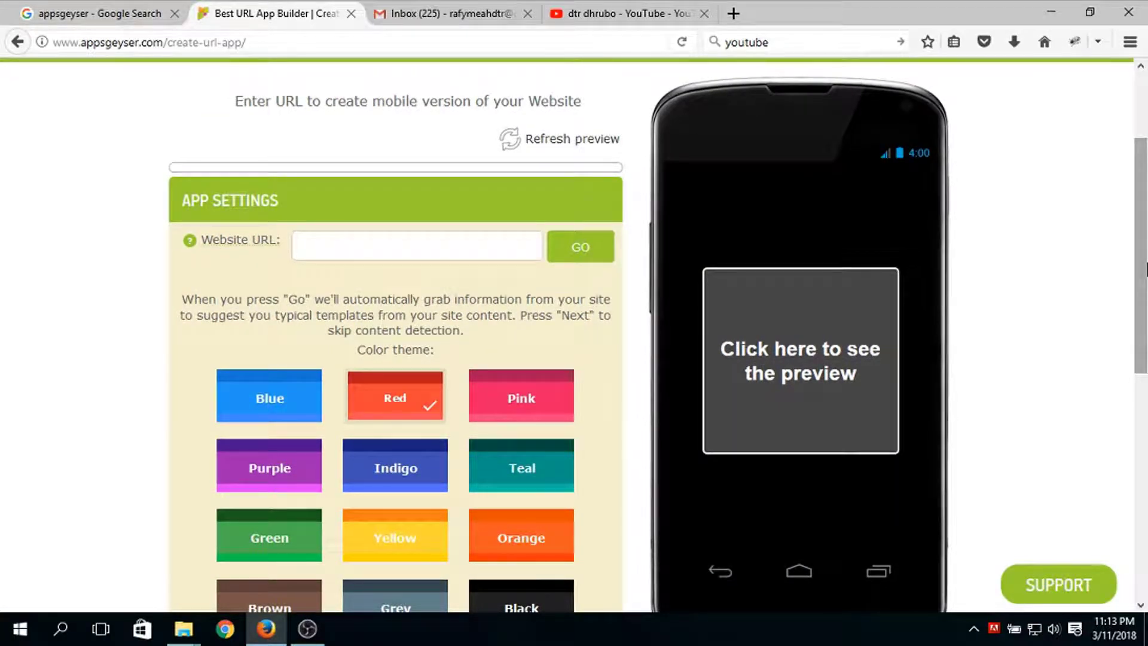
left_click_drag(1147, 270, 1145, 238)
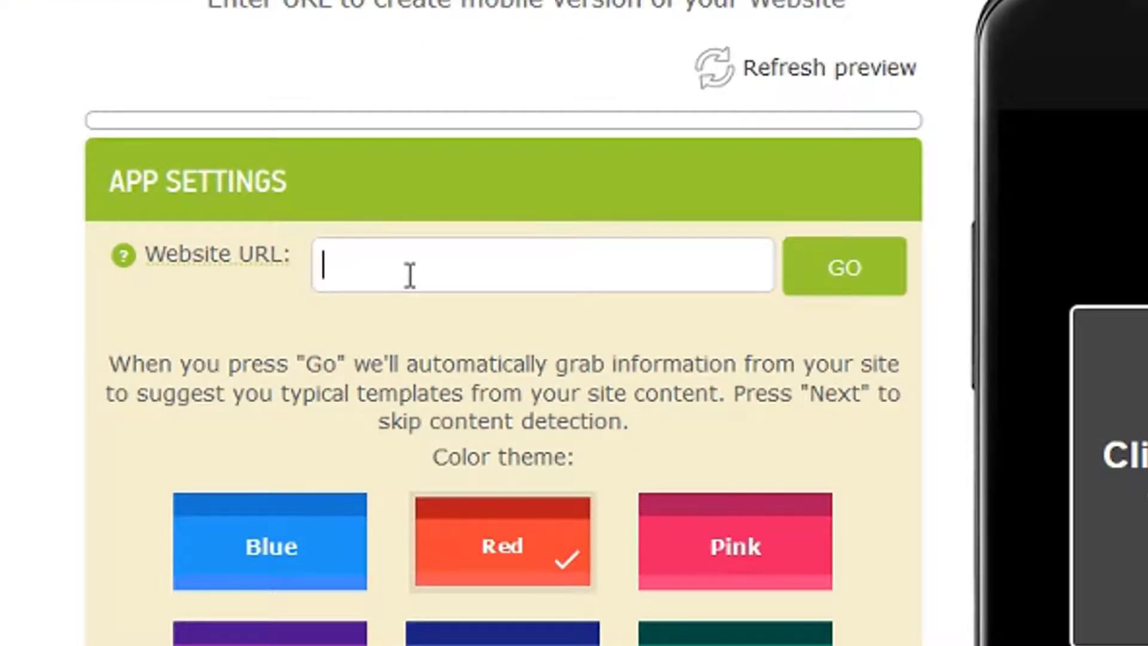
type("dtrdhr")
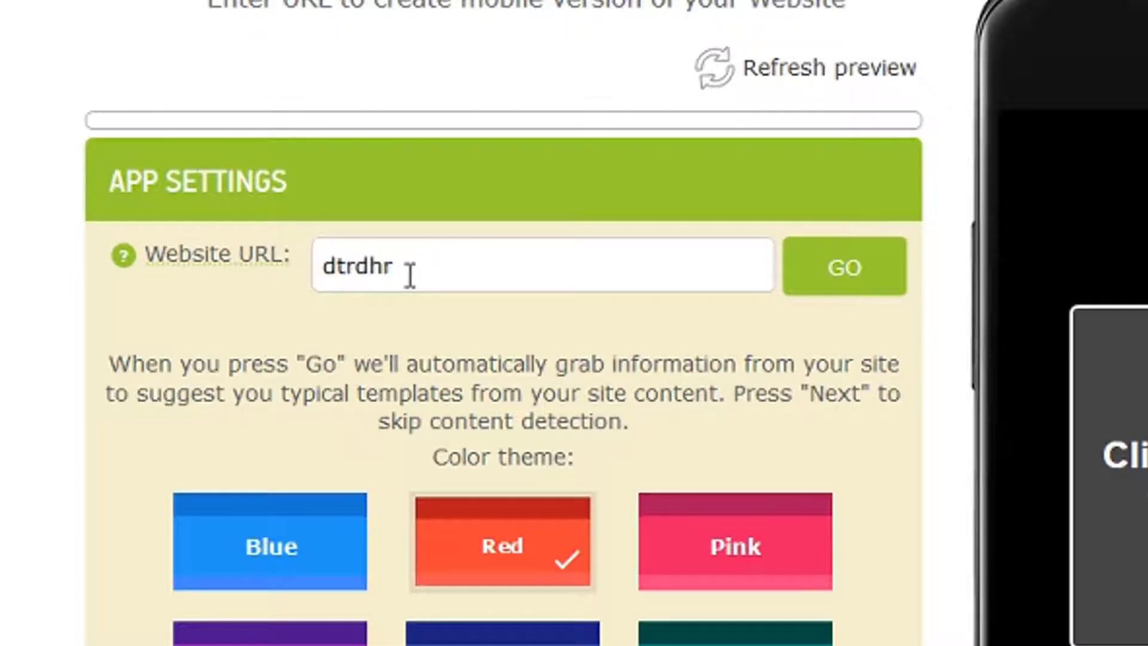
type("ubo.com")
left_click(328, 268)
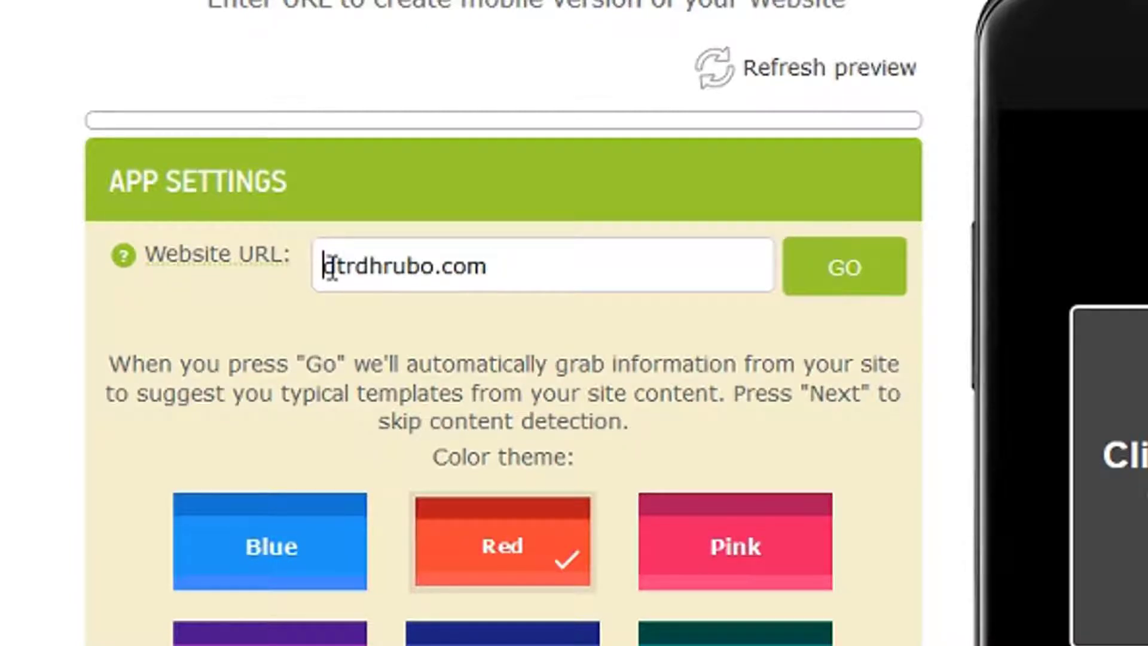
type("www.")
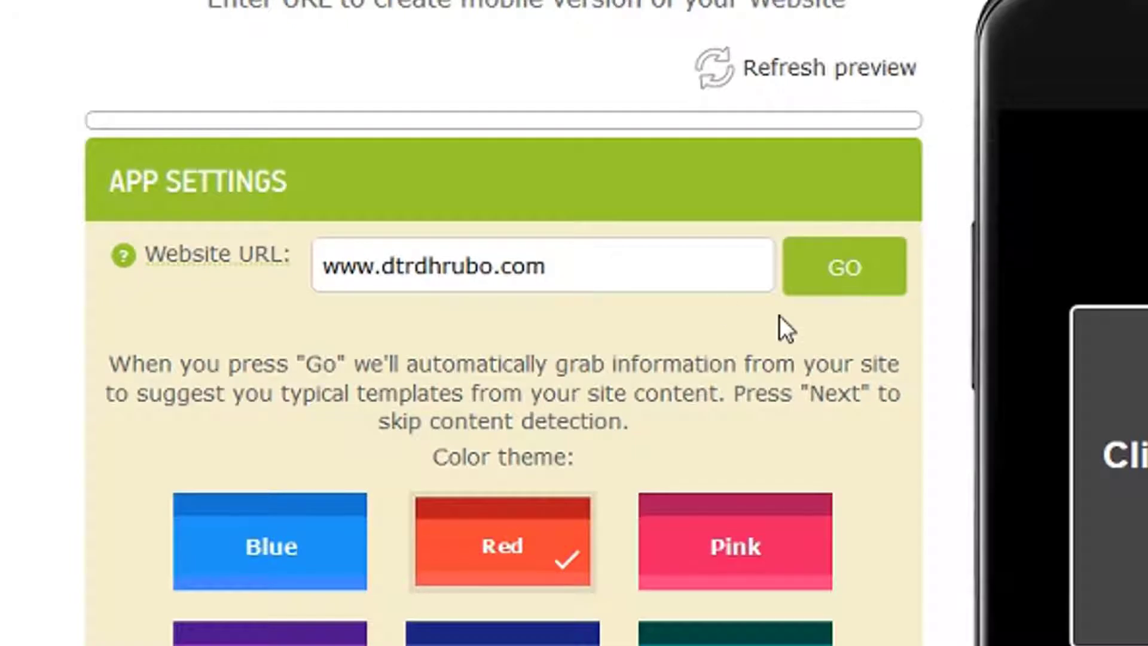
left_click_drag(569, 269, 323, 276)
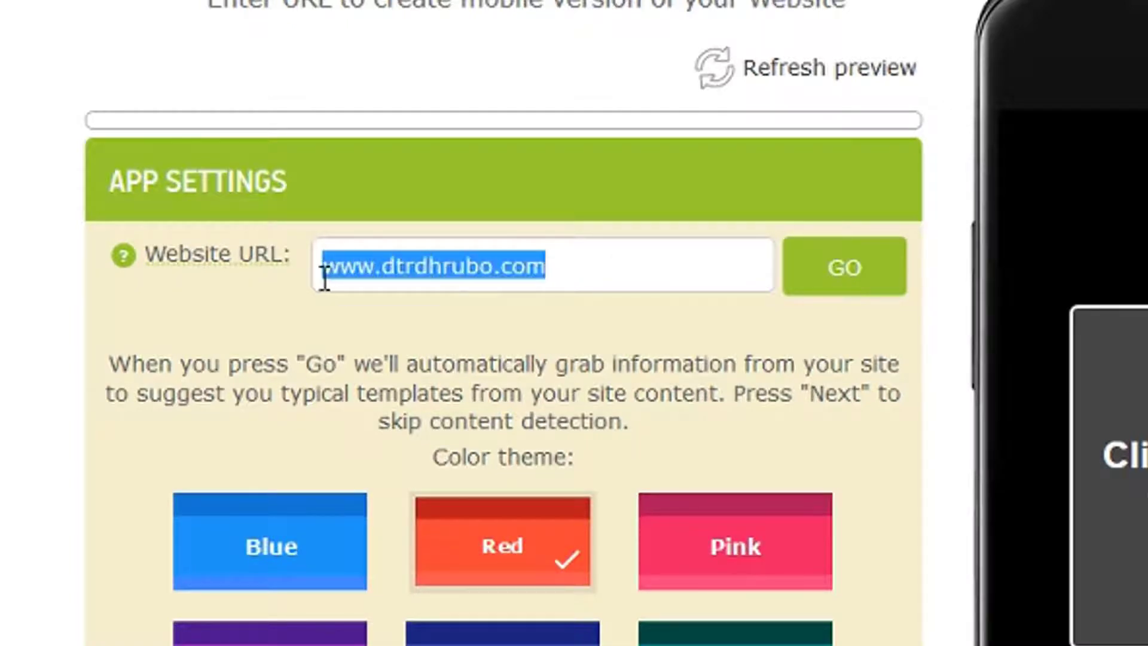
left_click(568, 248)
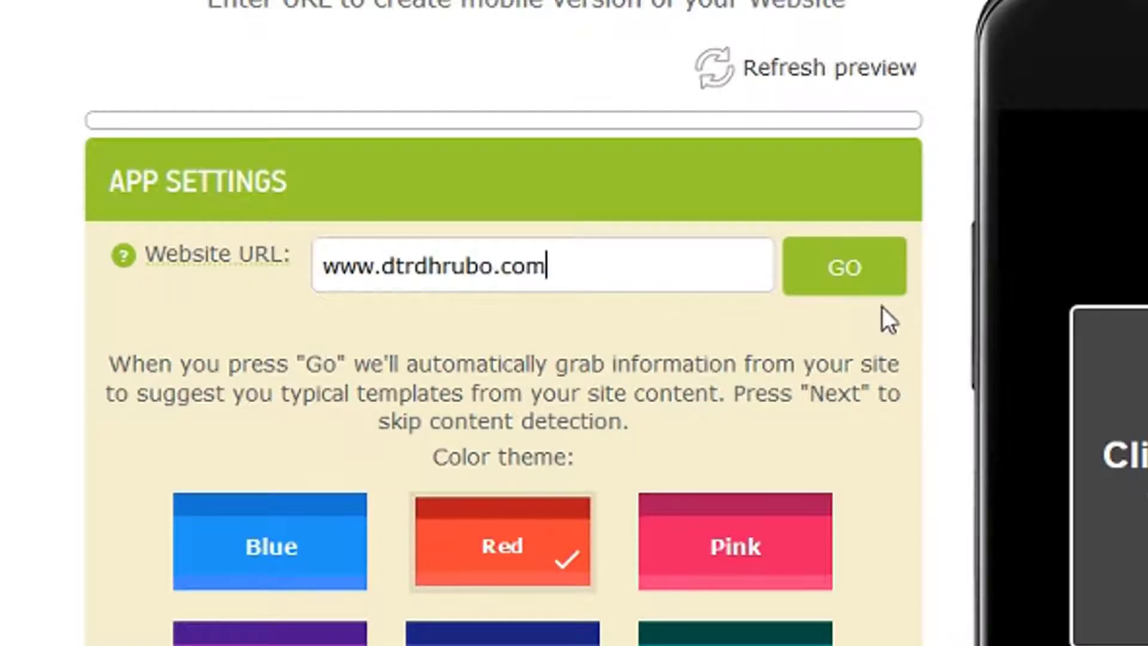
Load the entered website's content into the app and look through the site in the phone preview
left_click(861, 277)
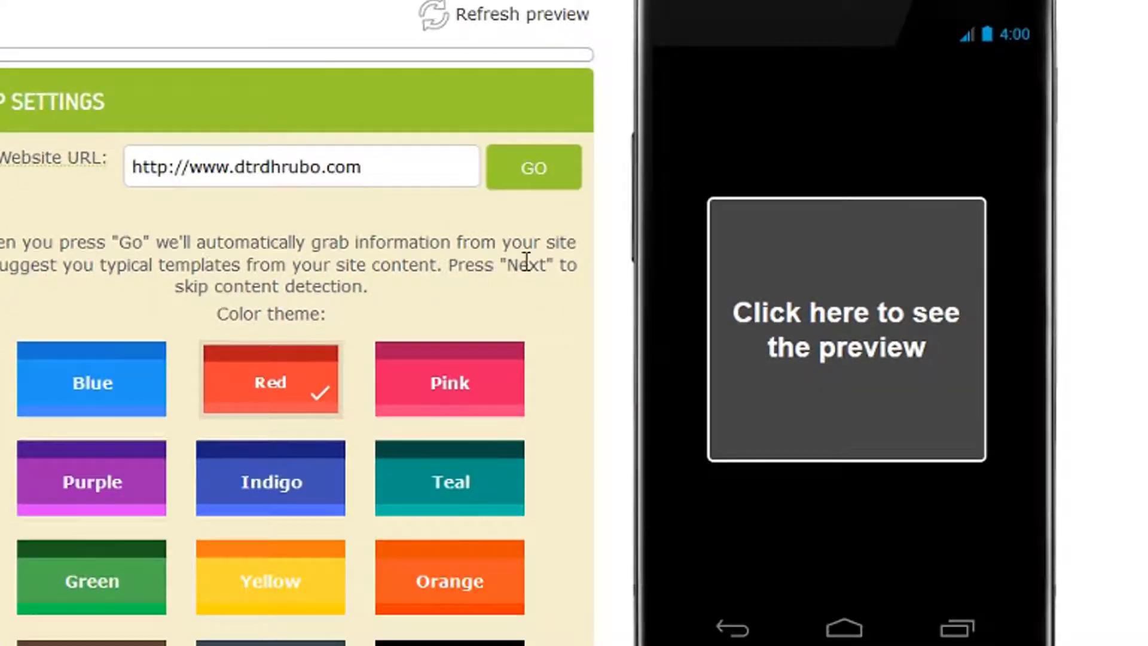
left_click(794, 354)
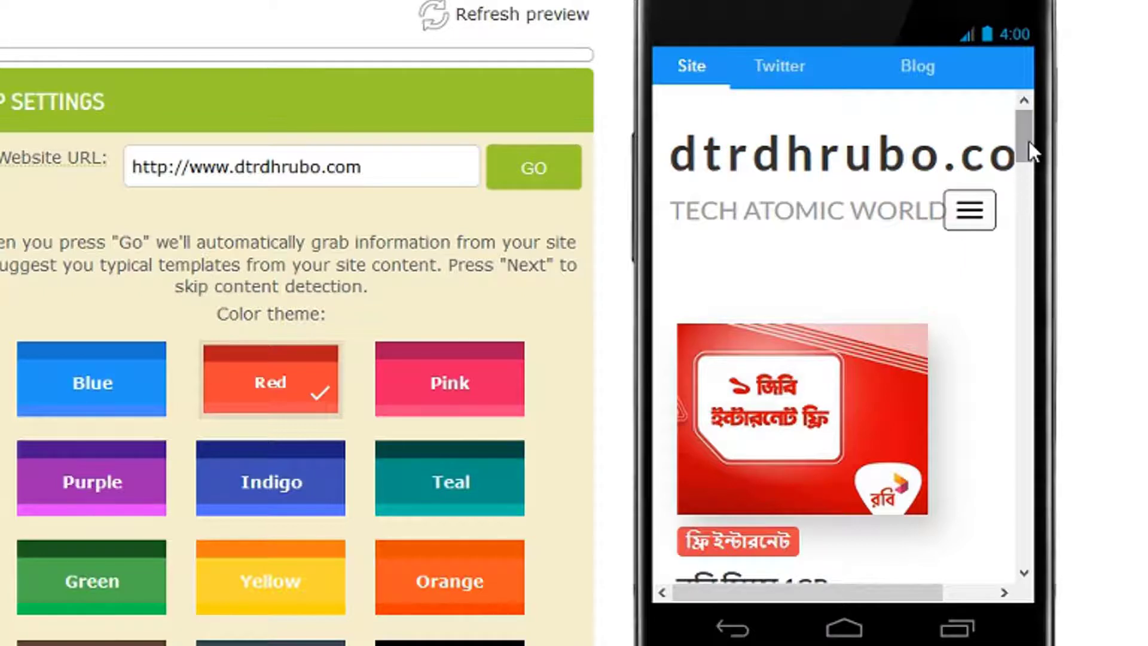
left_click_drag(1029, 141, 1035, 117)
scroll(574, 323, "up", 3)
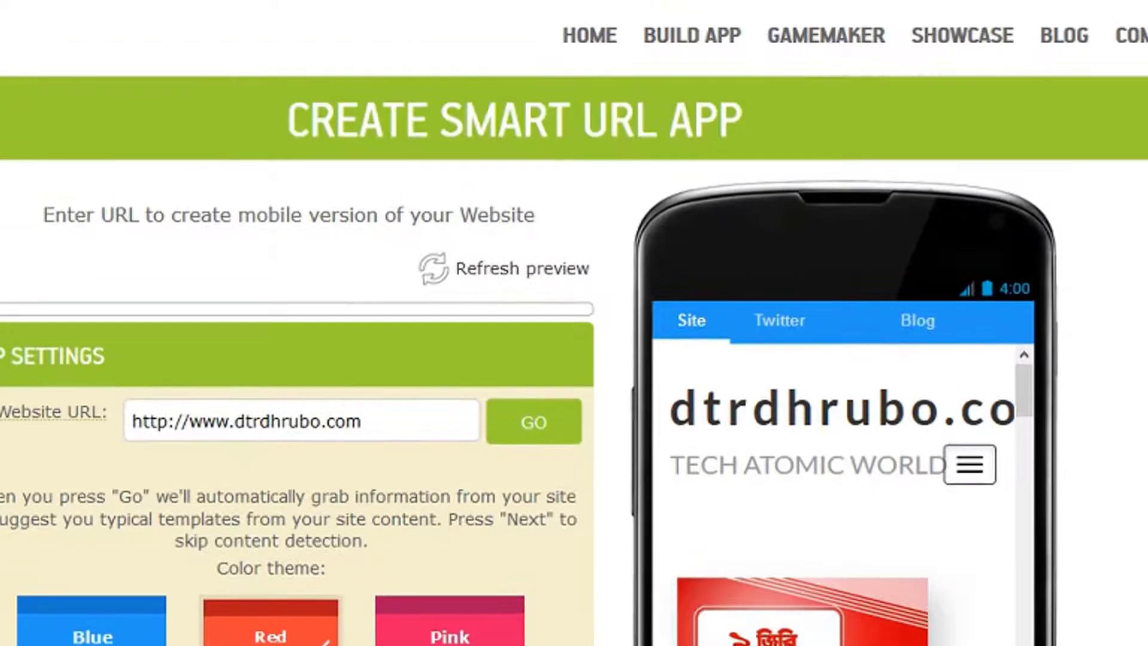
Try the Indigo and Red color themes for the app and settle on Indigo
scroll(86, 249, "down", 6)
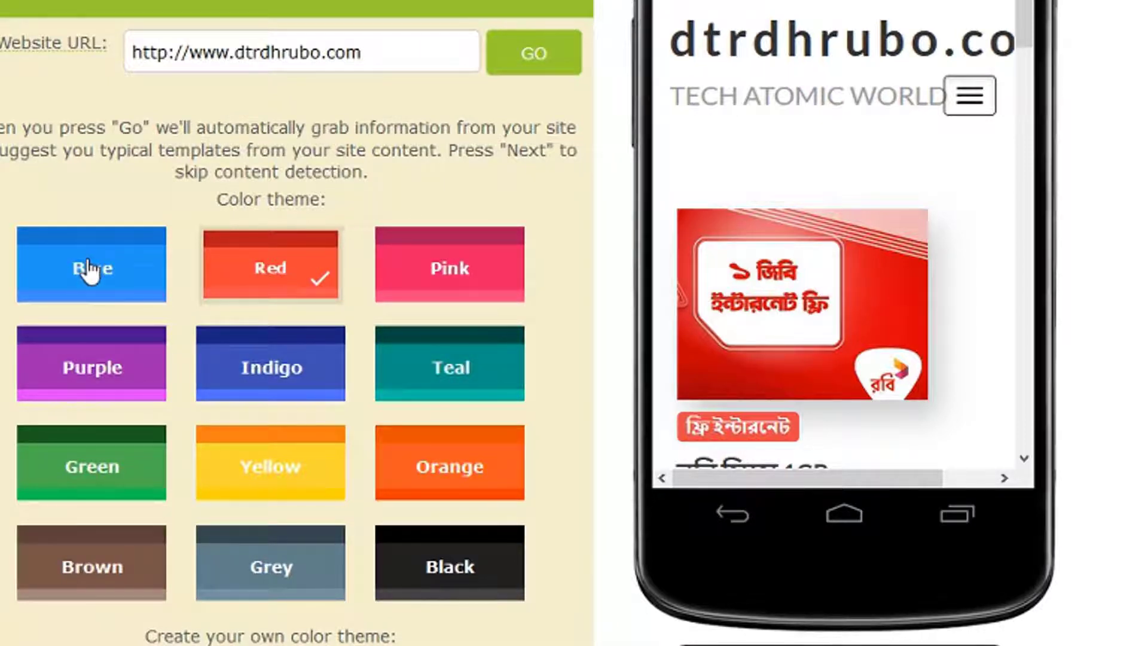
left_click(269, 368)
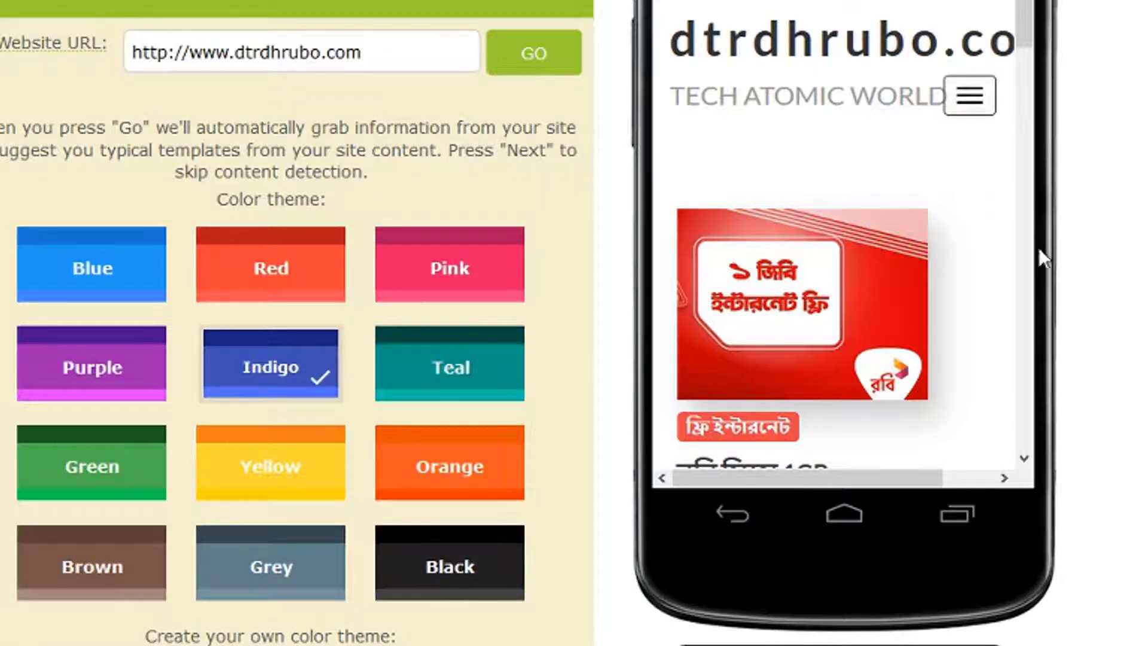
scroll(574, 322, "up", 1)
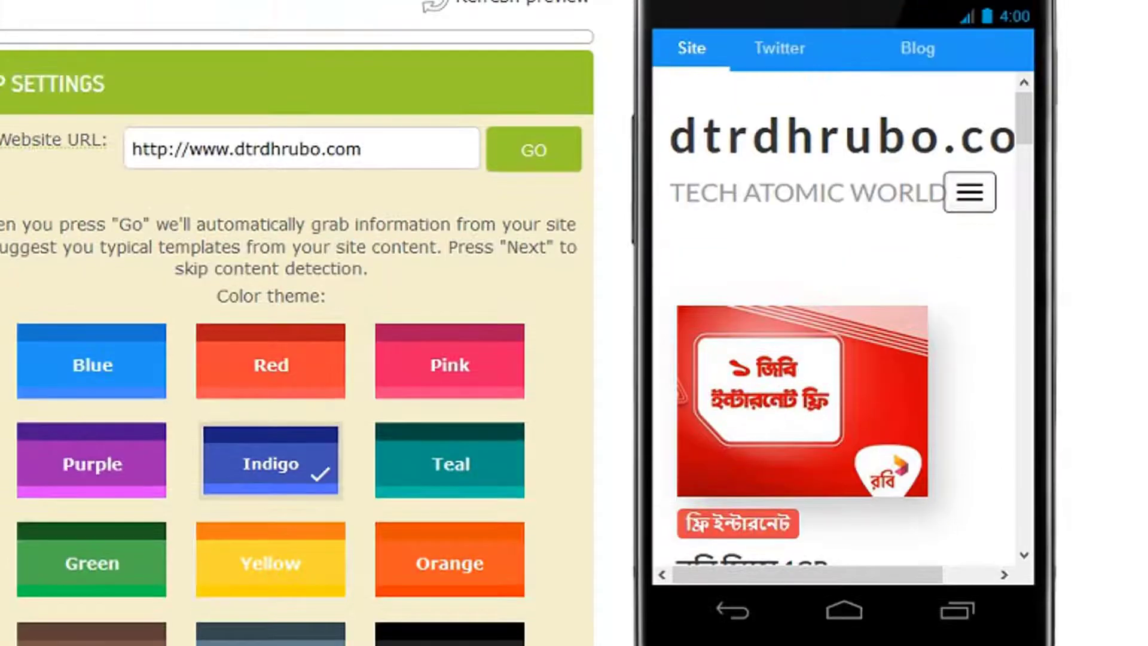
left_click(294, 357)
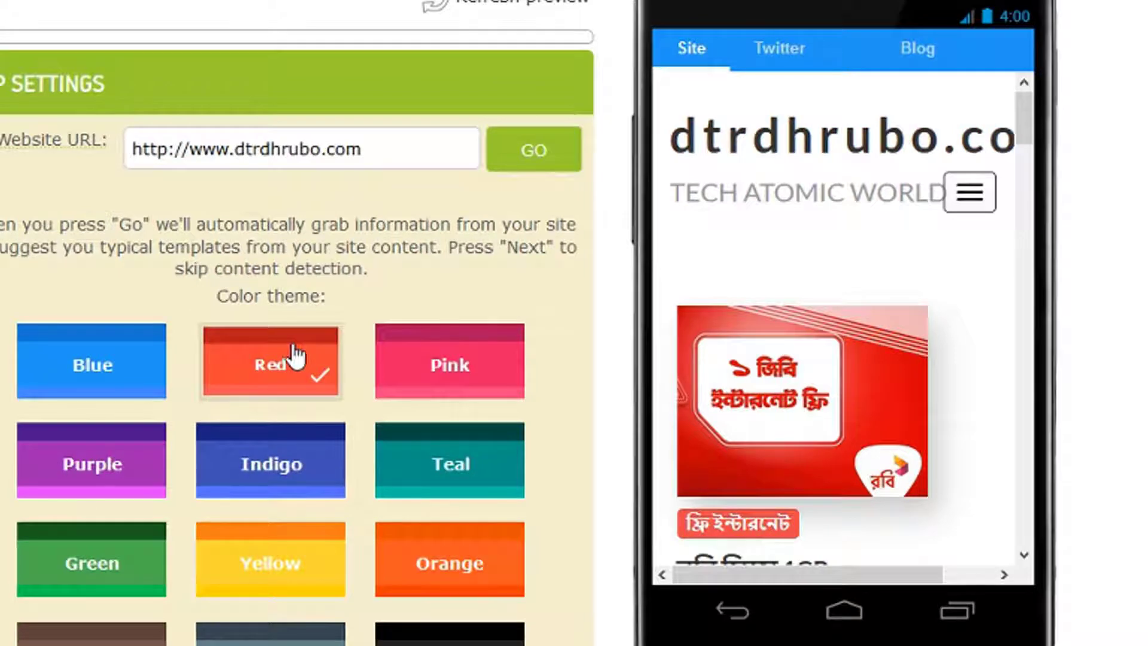
left_click(281, 466)
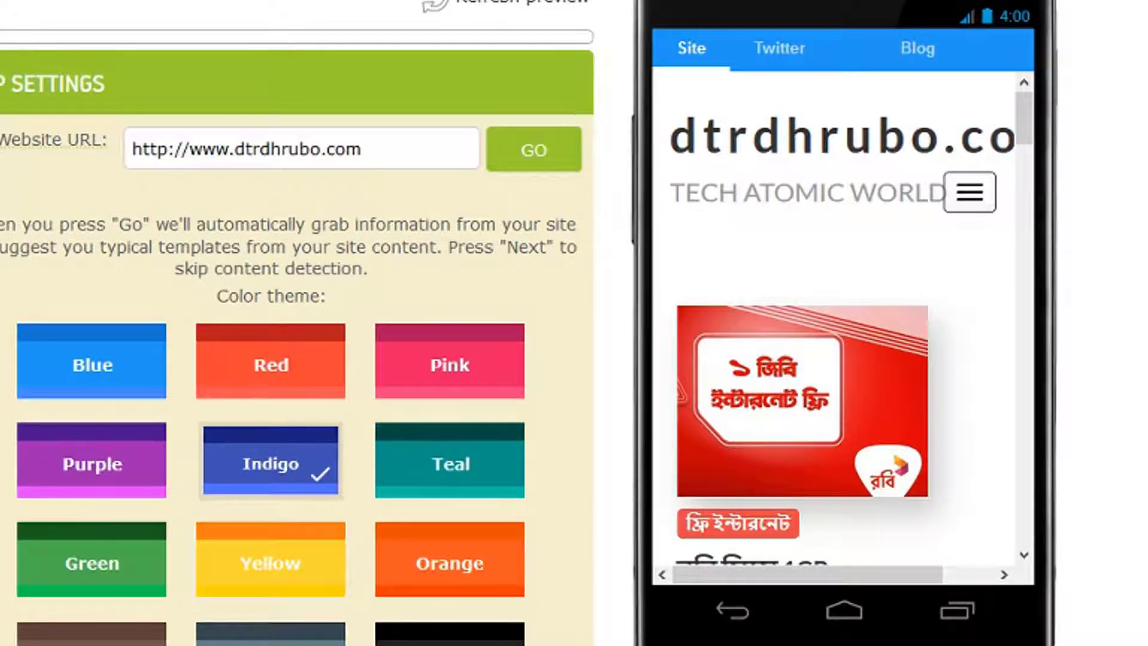
Set the accent color of the custom color theme to green
scroll(529, 323, "down", 4)
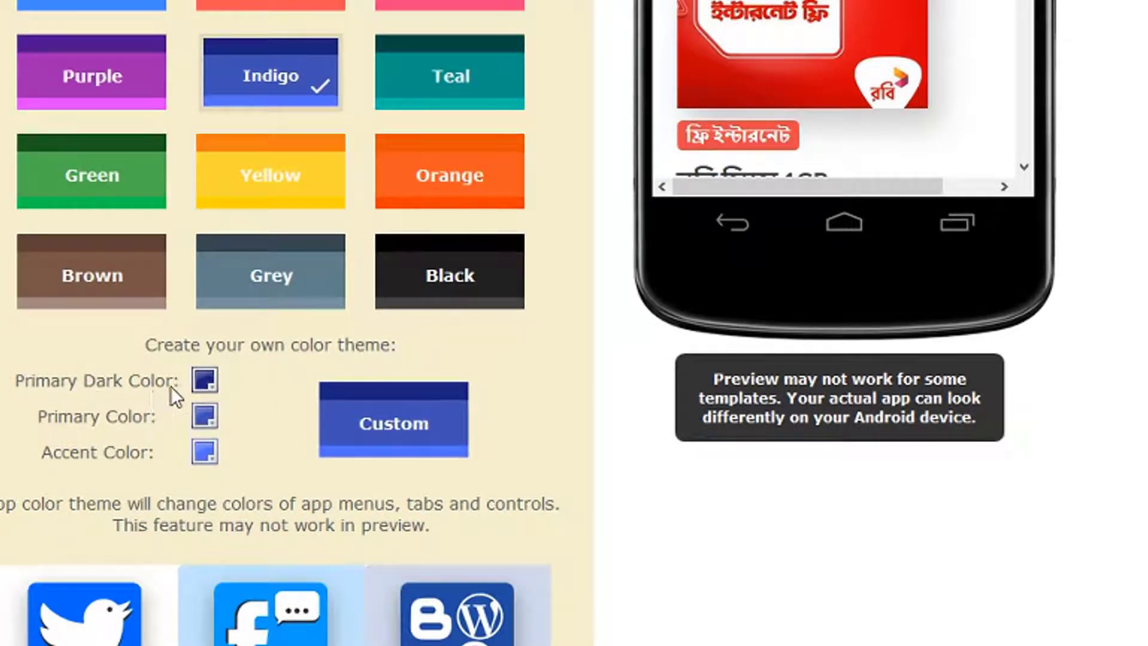
left_click(206, 455)
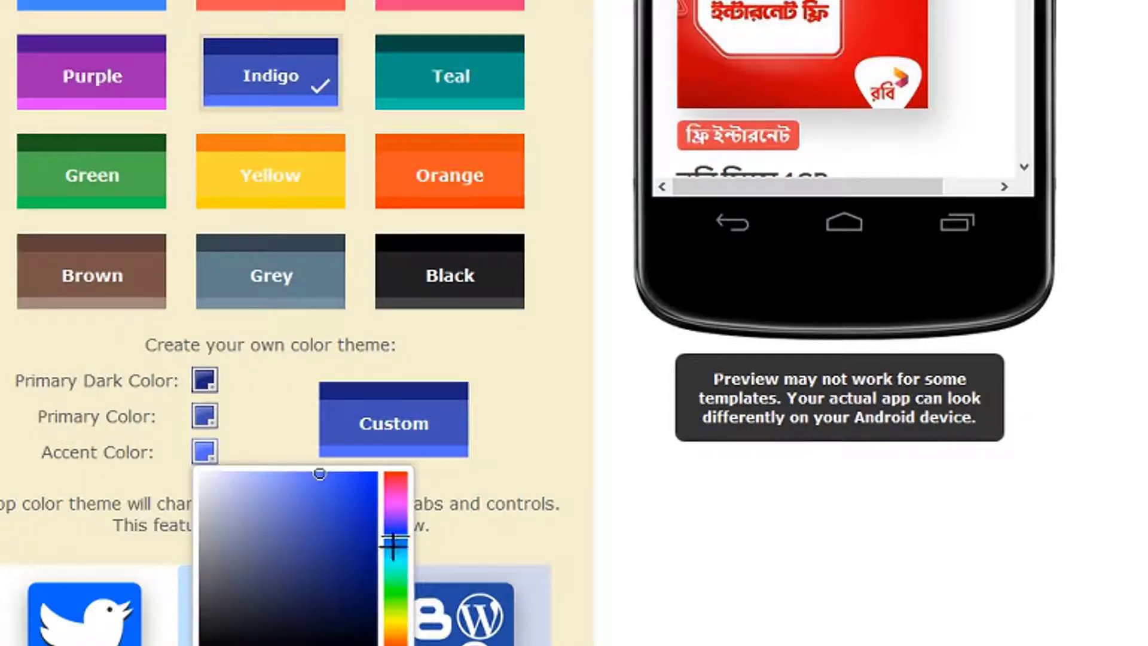
left_click_drag(400, 556, 403, 577)
left_click(360, 528)
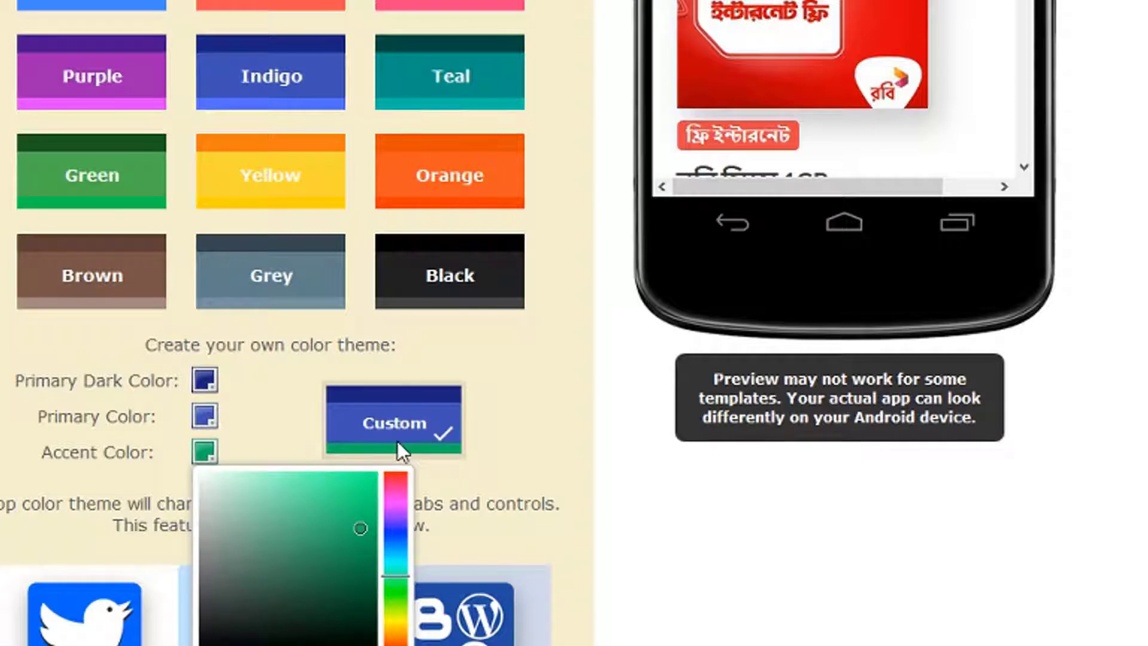
Set the primary dark color of the custom color theme to bright red
left_click(205, 380)
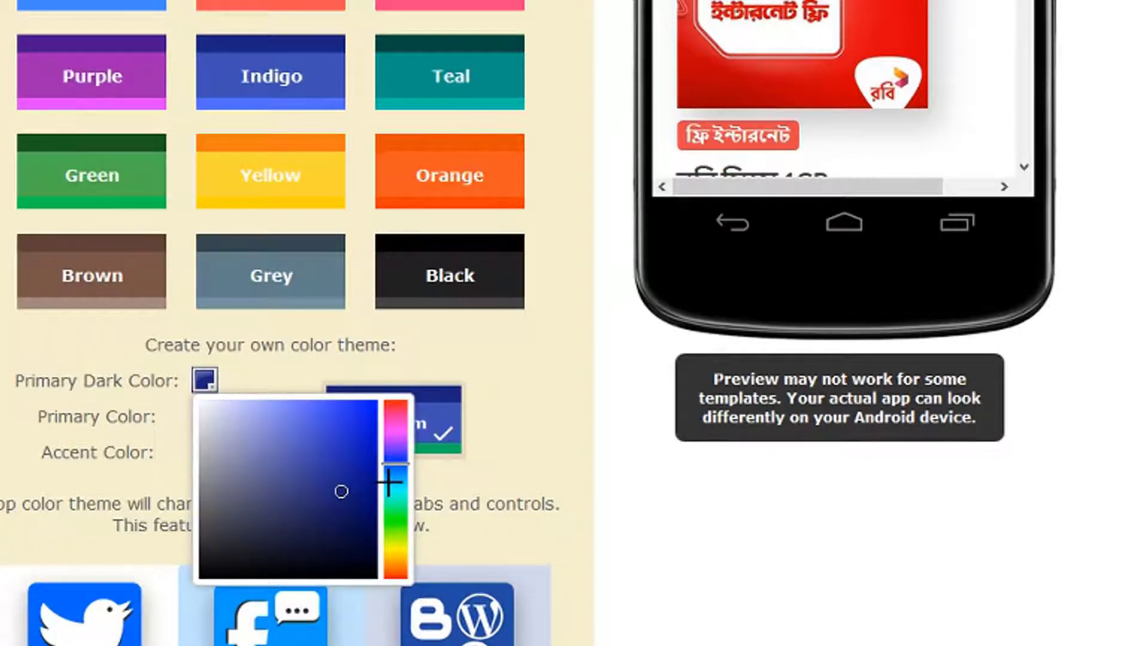
left_click_drag(397, 443, 397, 395)
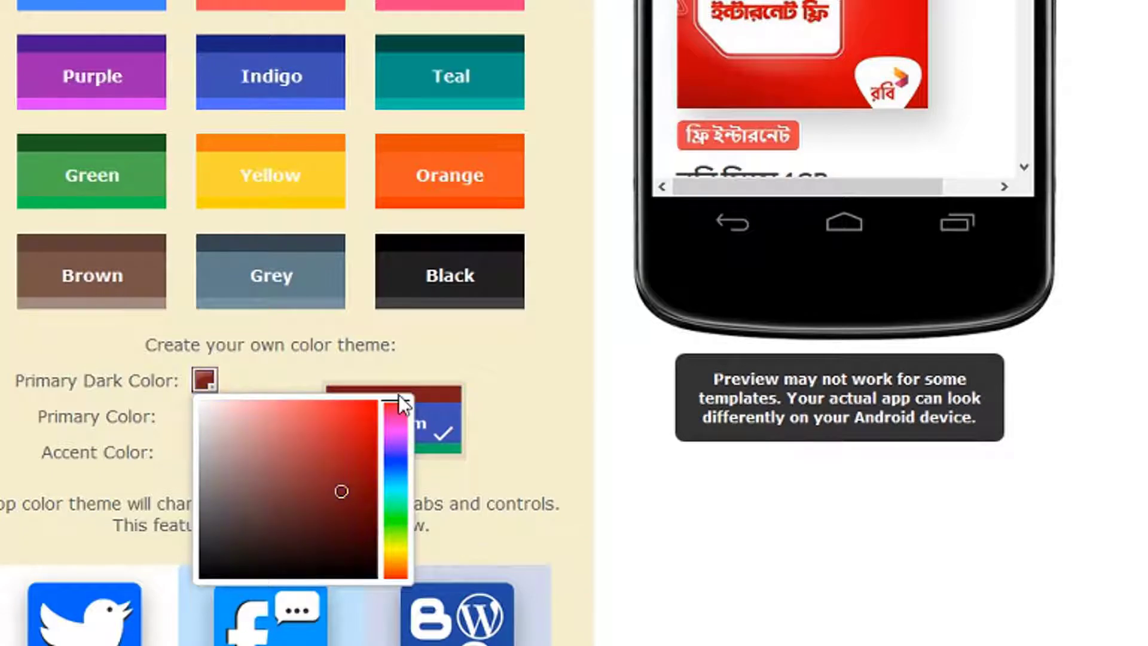
left_click(363, 407)
left_click(321, 361)
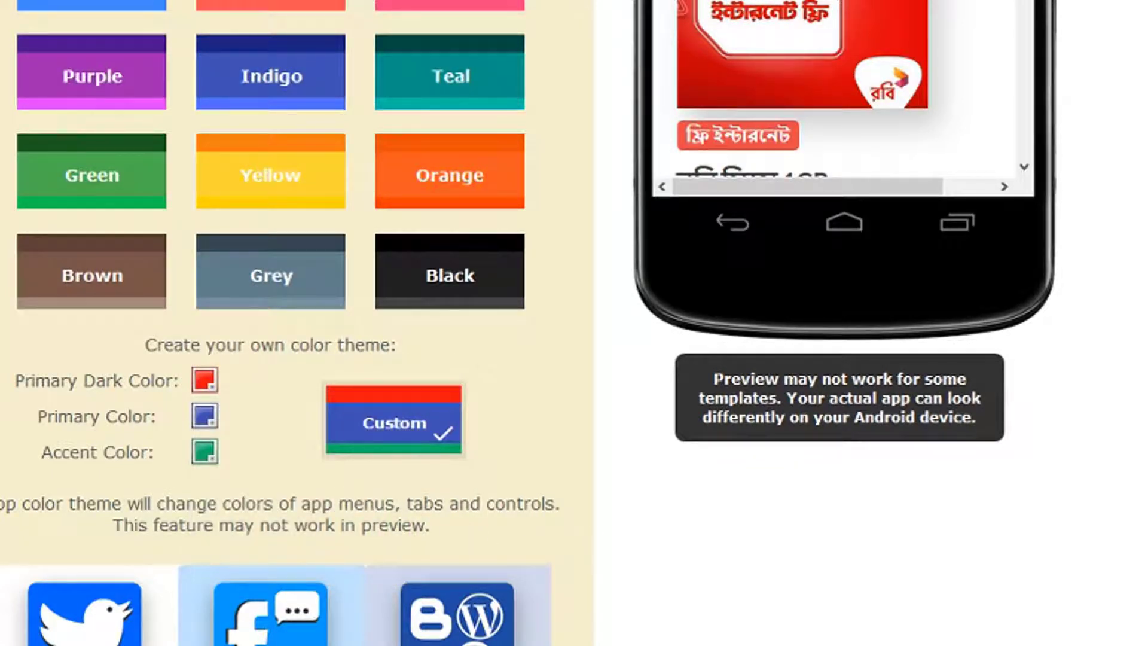
Keep the detected account name for the Twitter tab and set the tab's background color to red
scroll(574, 323, "down", 4)
scroll(574, 323, "down", 1)
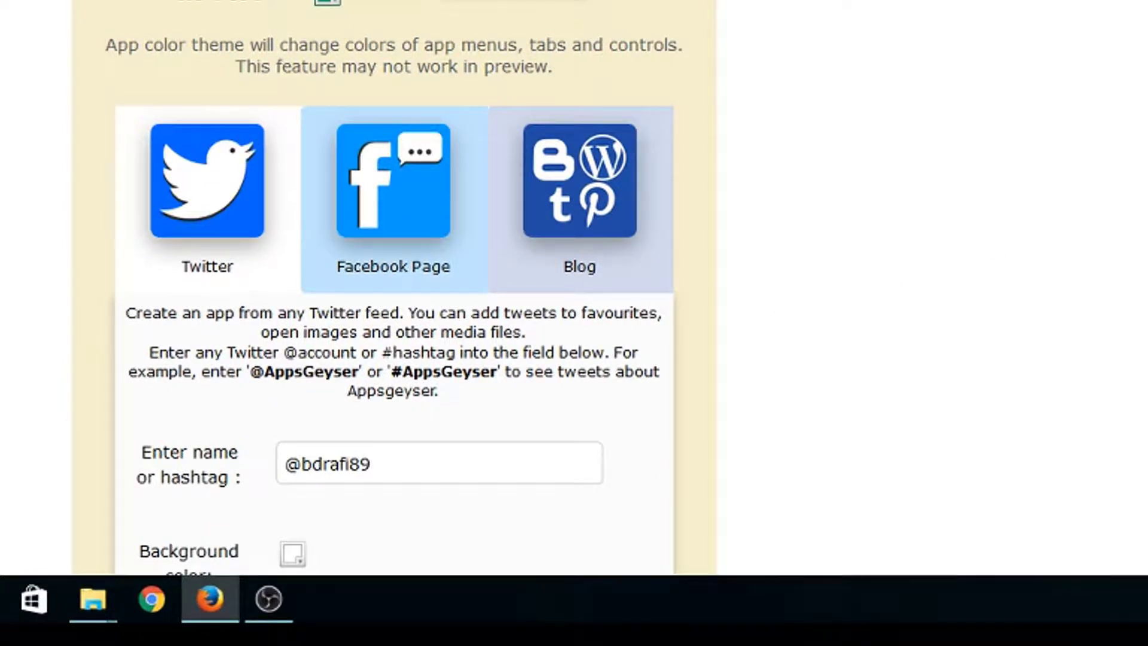
scroll(395, 287, "down", 2)
scroll(395, 287, "up", 1)
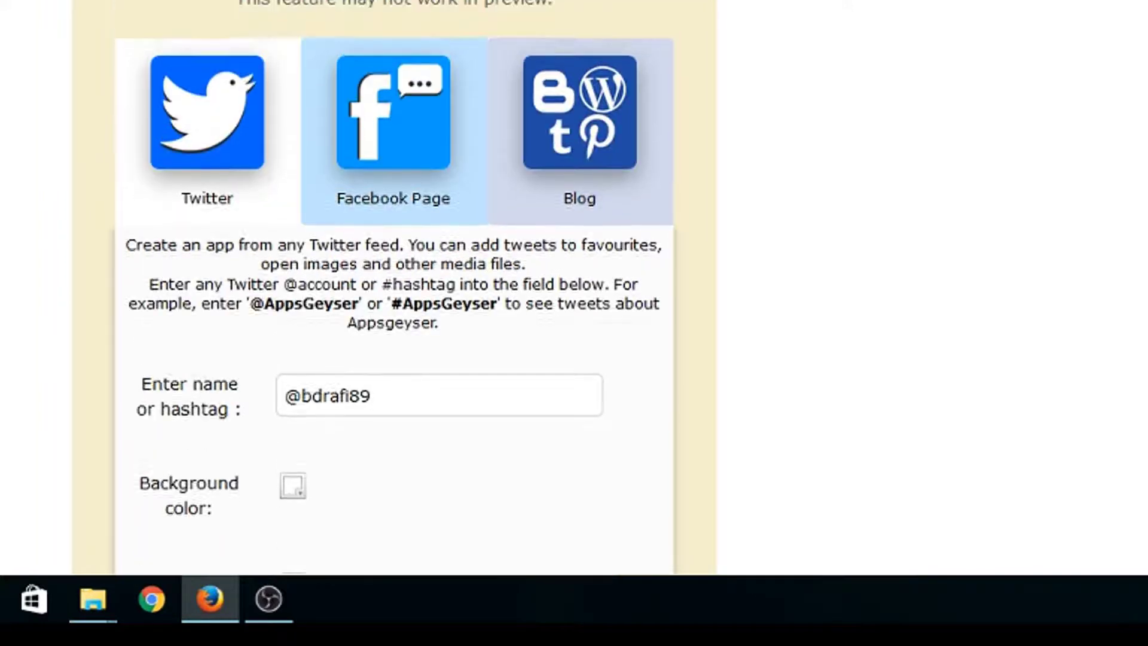
scroll(395, 287, "down", 1)
scroll(278, 220, "down", 1)
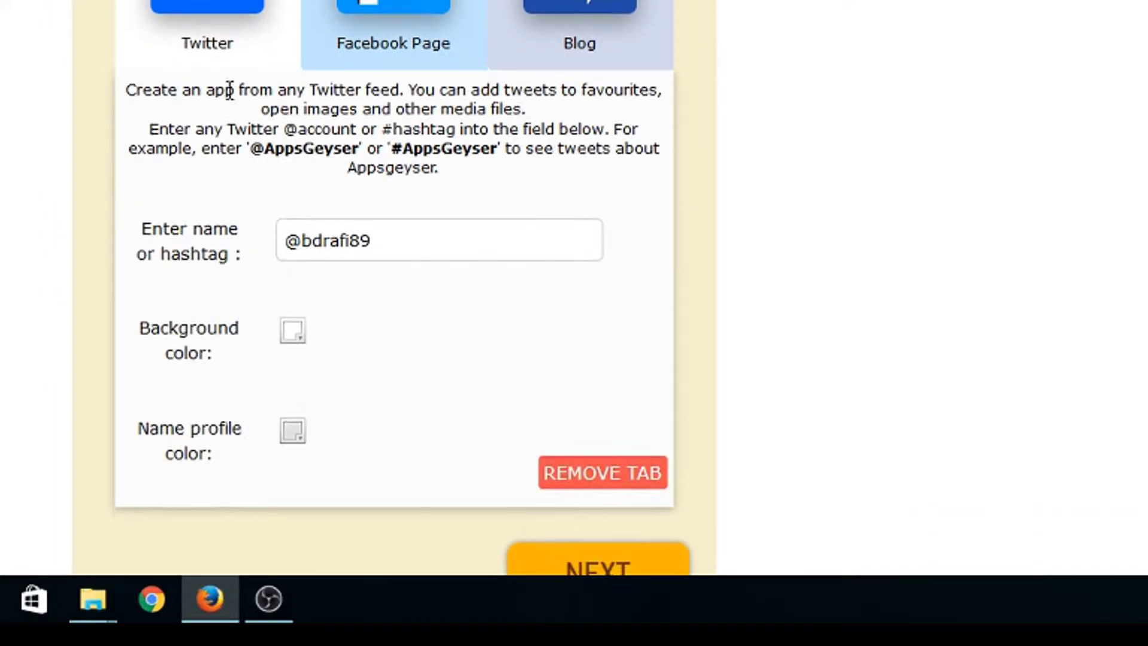
left_click_drag(386, 245, 302, 250)
left_click(389, 244)
left_click(398, 247)
left_click(292, 332)
left_click(435, 371)
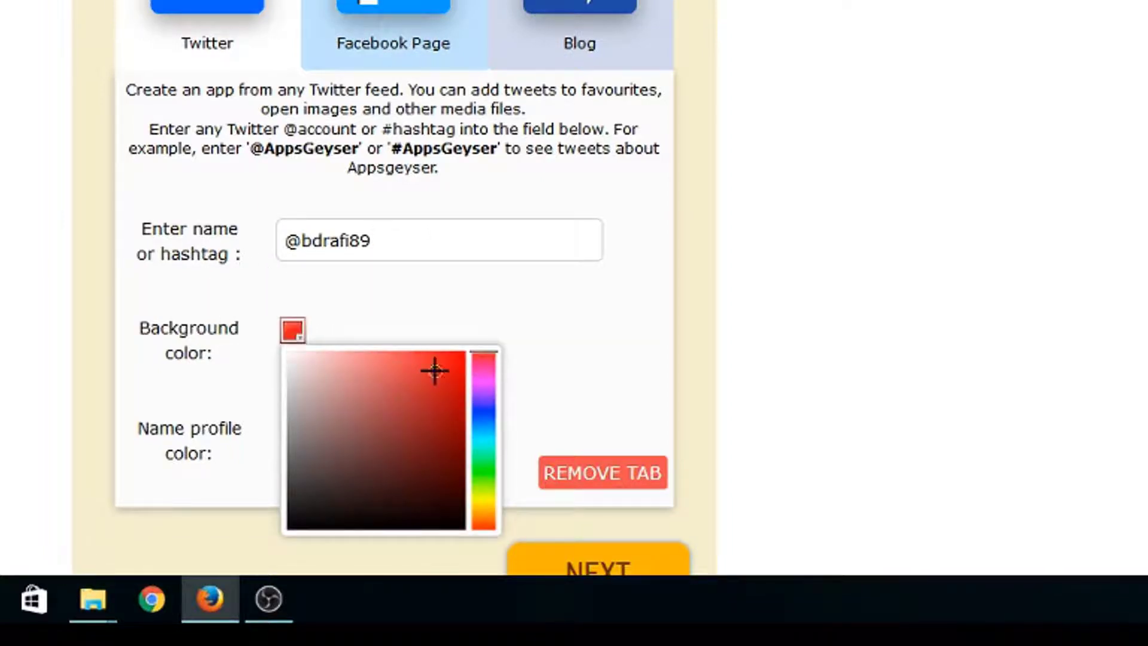
left_click_drag(435, 370, 455, 359)
left_click(470, 296)
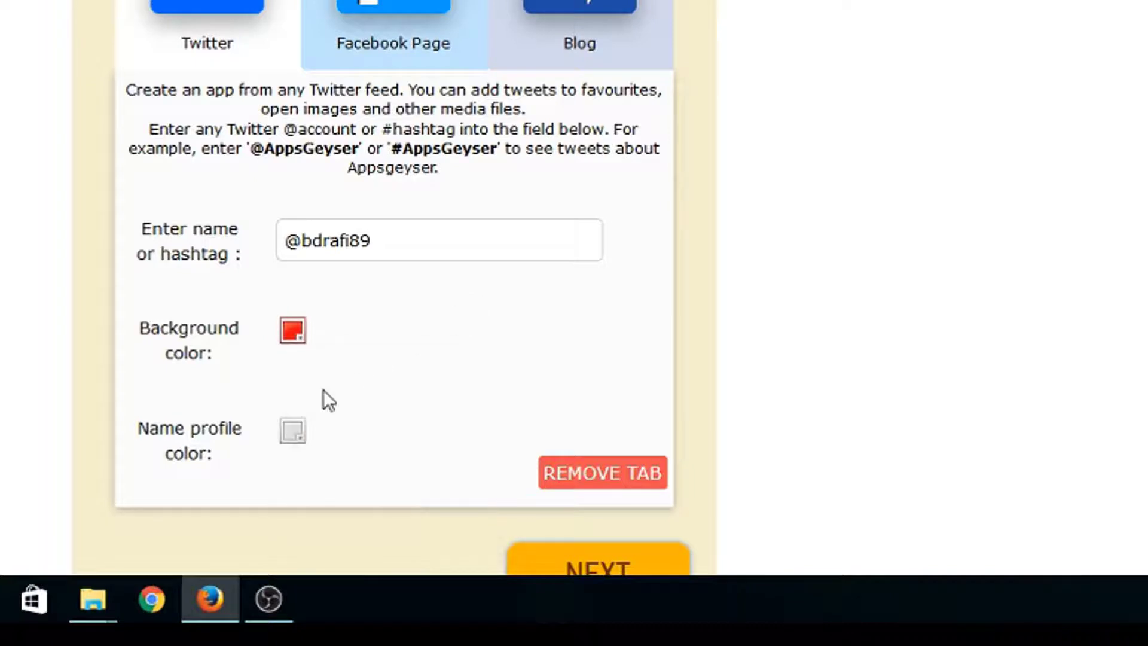
Set the Twitter tab's name profile color to white
left_click(294, 432)
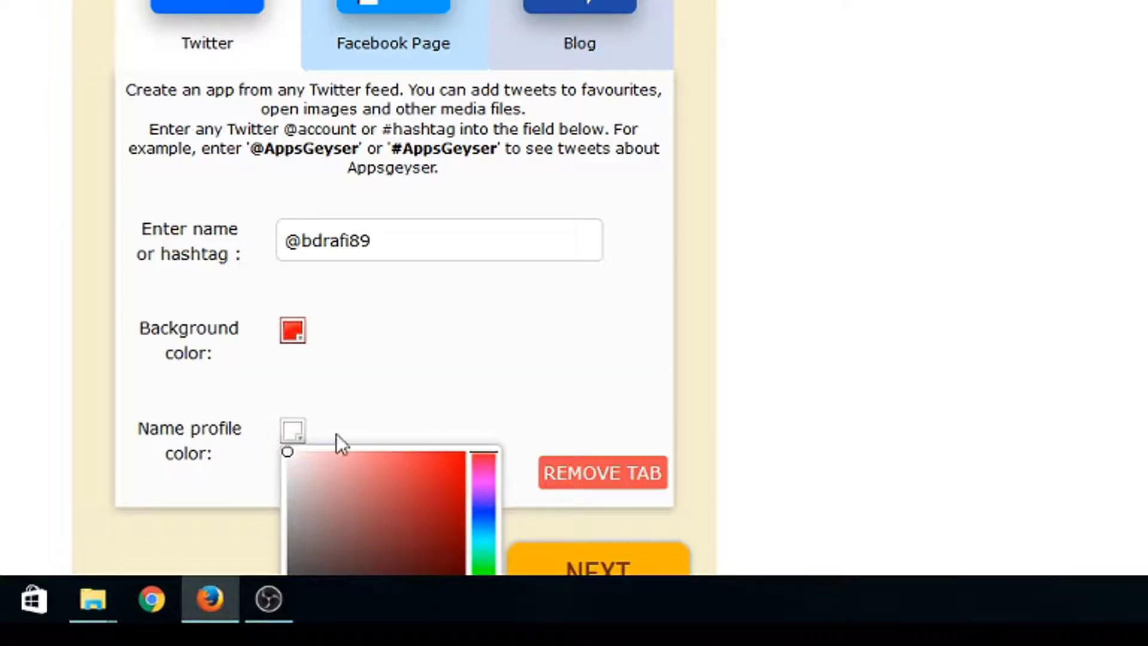
left_click(445, 335)
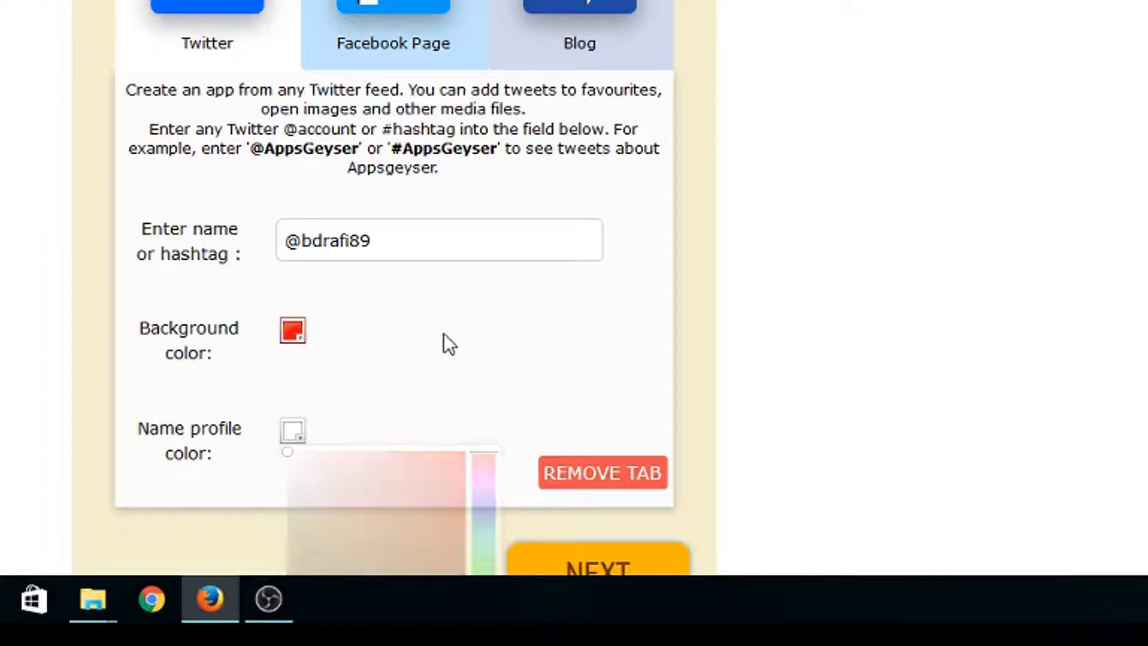
scroll(574, 299, "down", 3)
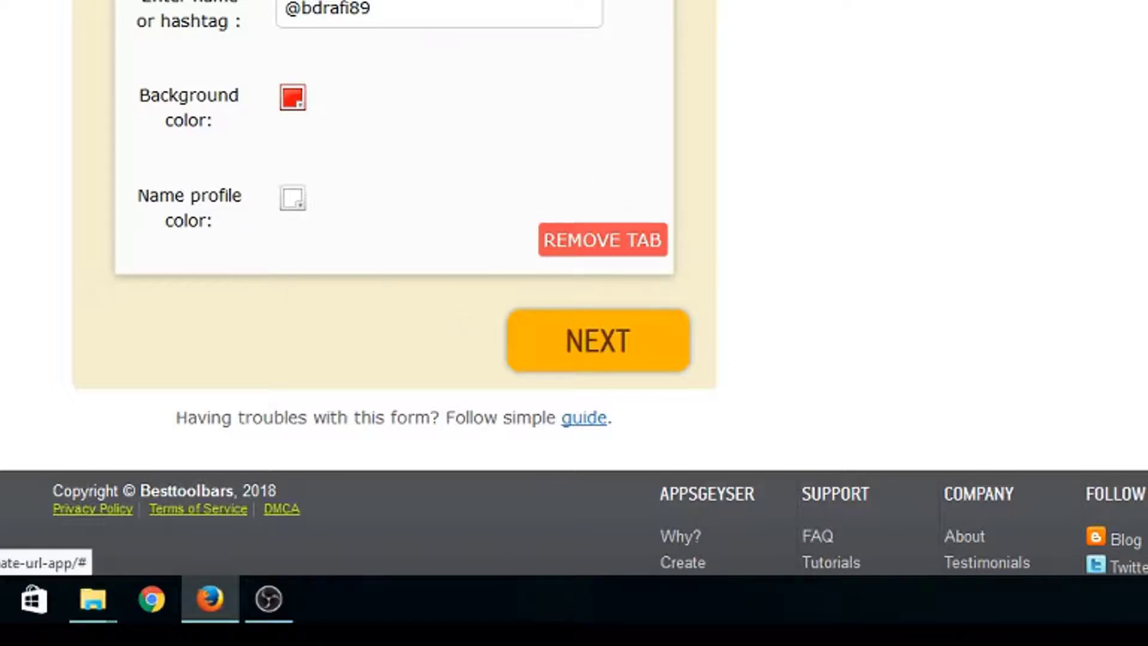
scroll(575, 287, "up", 2)
scroll(574, 287, "down", 2)
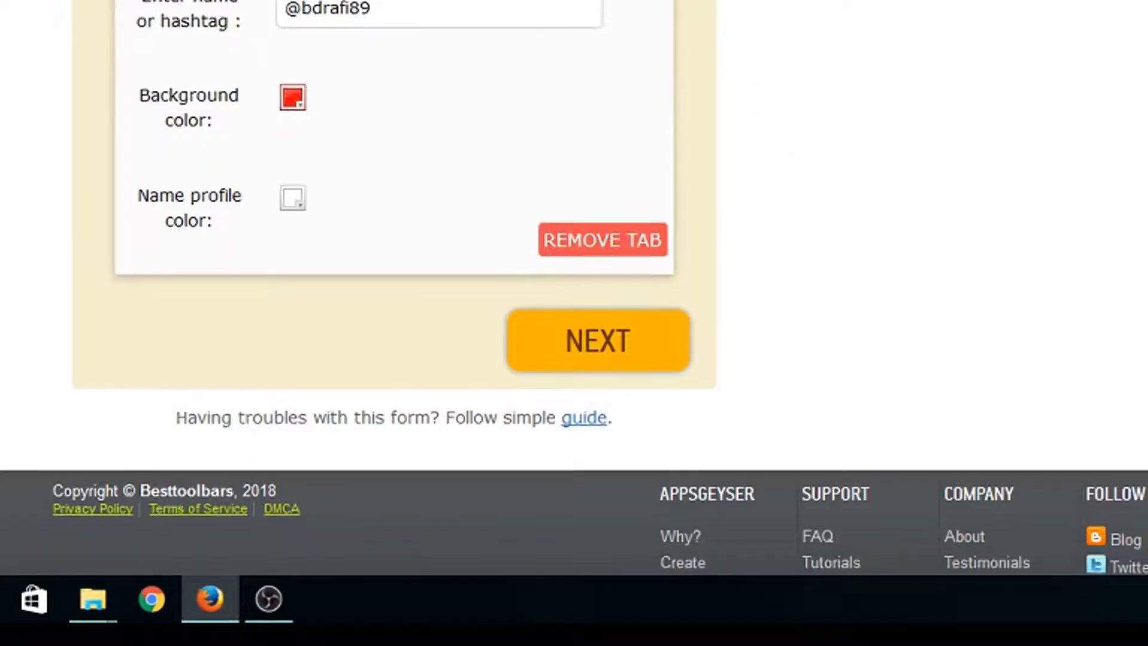
Show the Facebook Page tab's settings and check its page URL through to the end
scroll(574, 287, "up", 2)
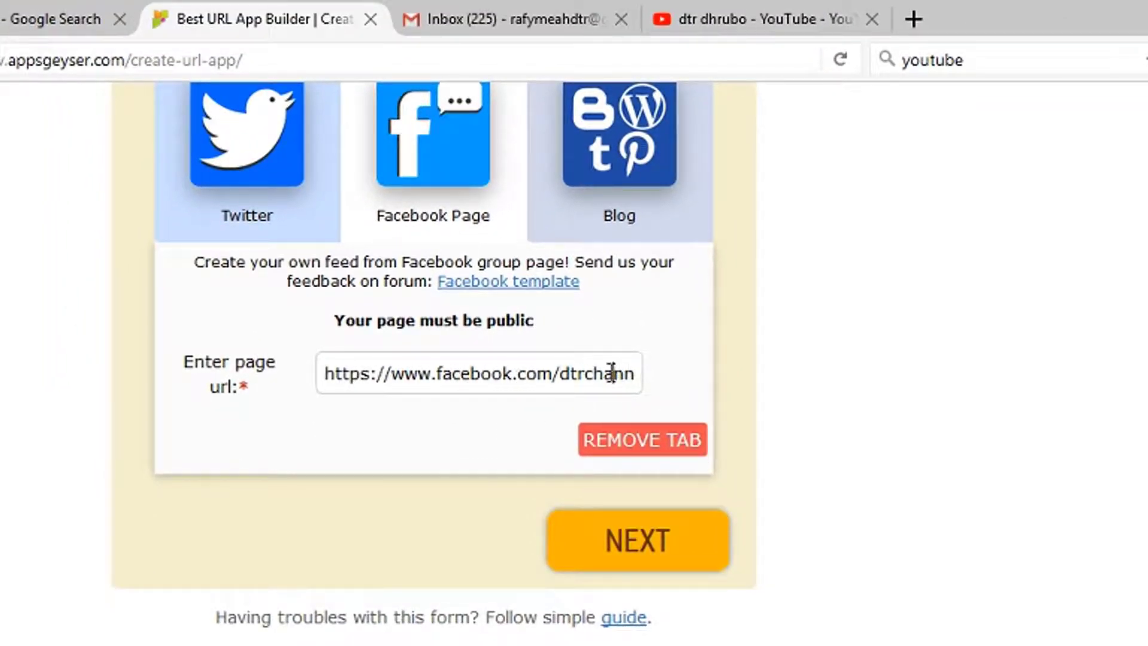
left_click_drag(613, 374, 321, 359)
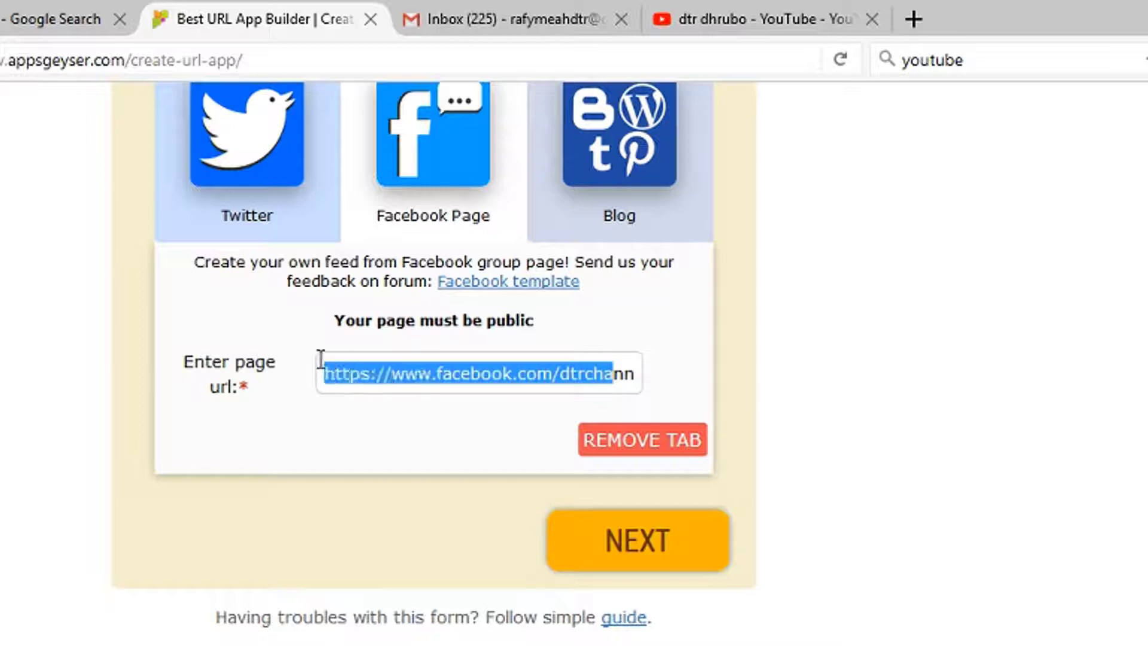
left_click(604, 373)
key("Right")
key("Right")
key("Right")
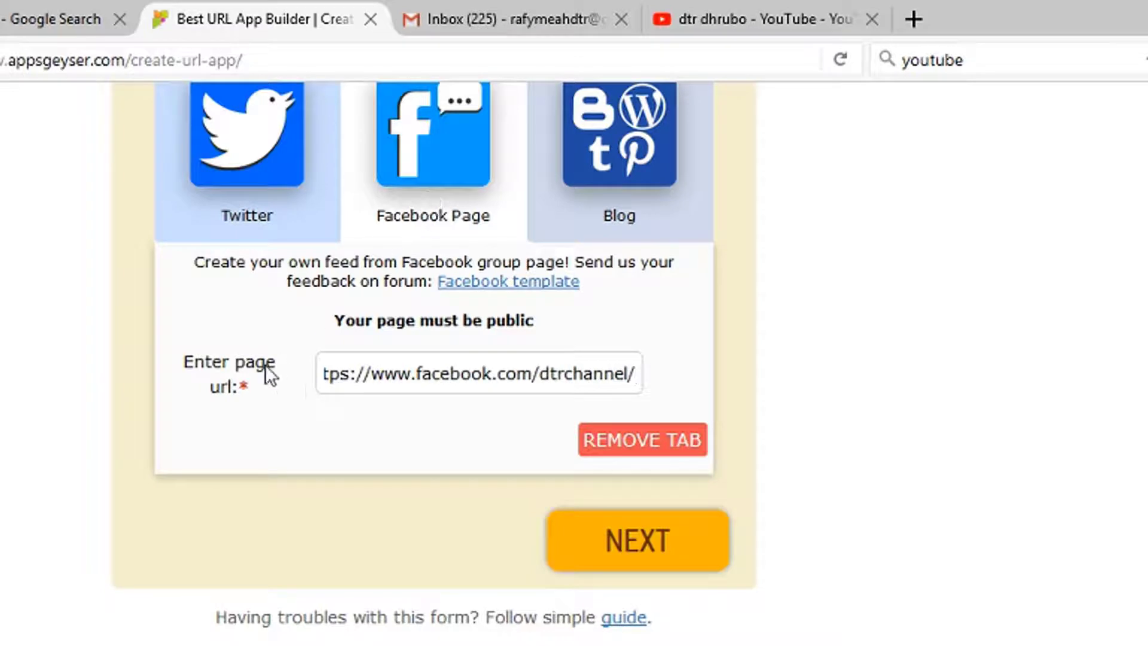
left_click(613, 202)
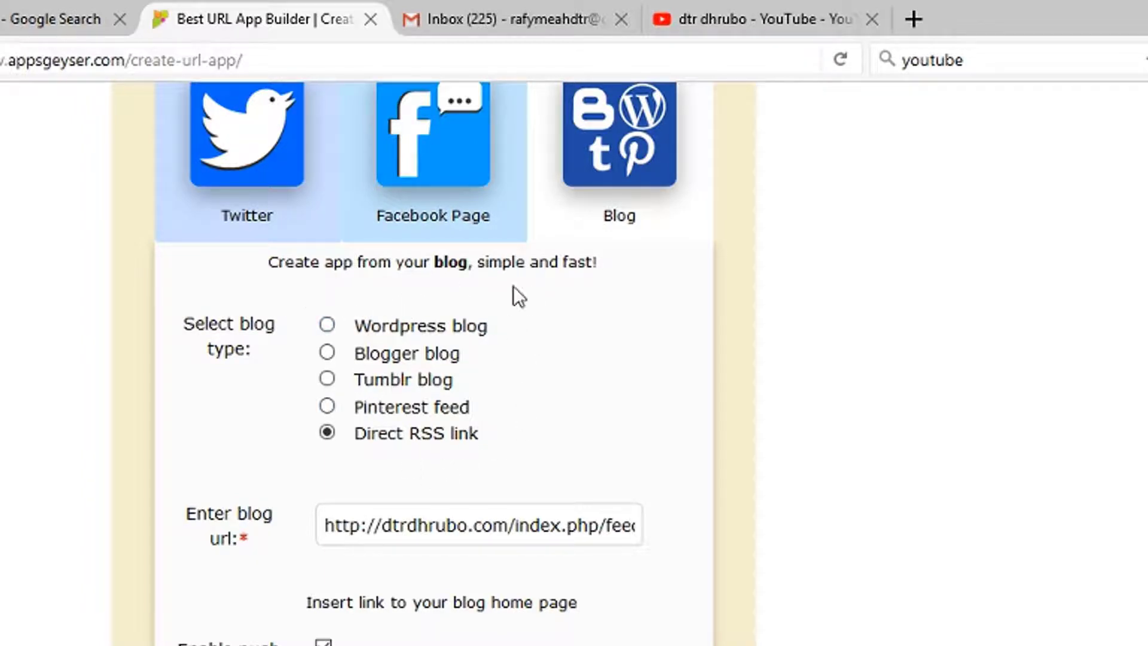
left_click(328, 327)
left_click(601, 522)
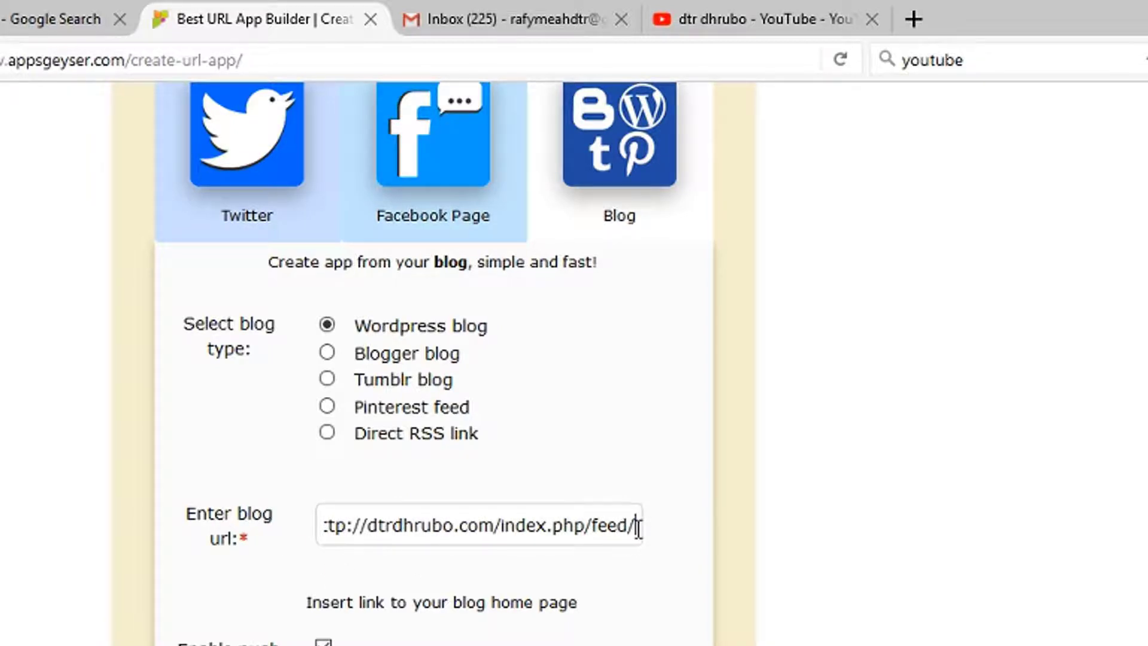
key("BackSpace")
key("BackSpace")
key("BackSpace")
key("BackSpace")
key("BackSpace")
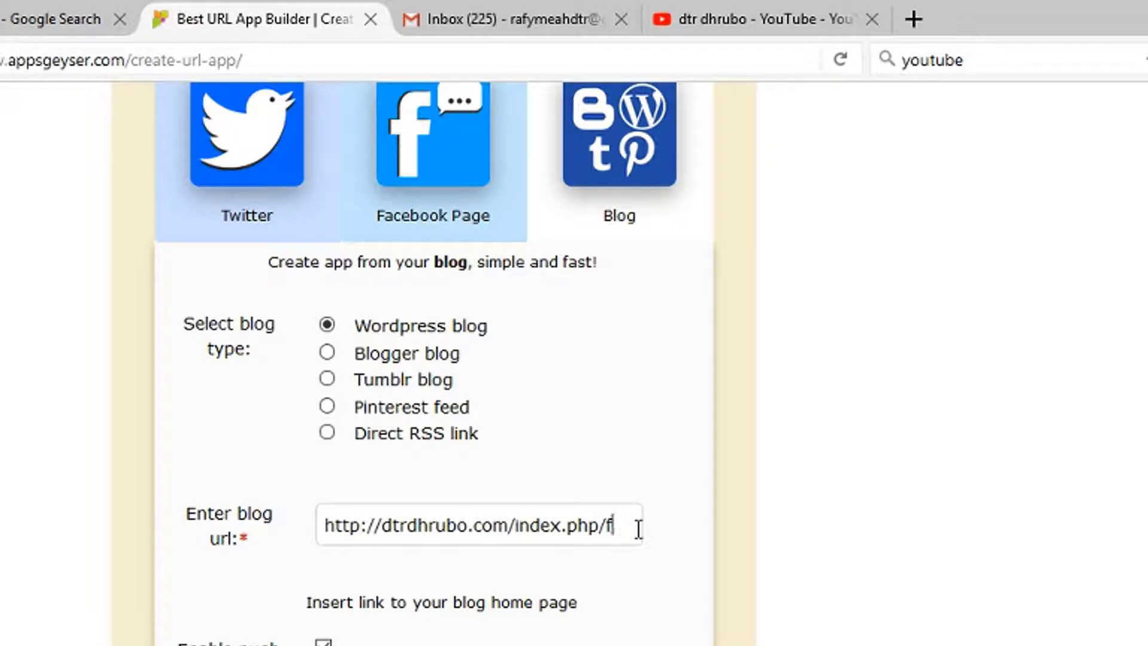
Review the remaining blog notification and color settings, keep them, and continue to the app name section
scroll(550, 419, "down", 3)
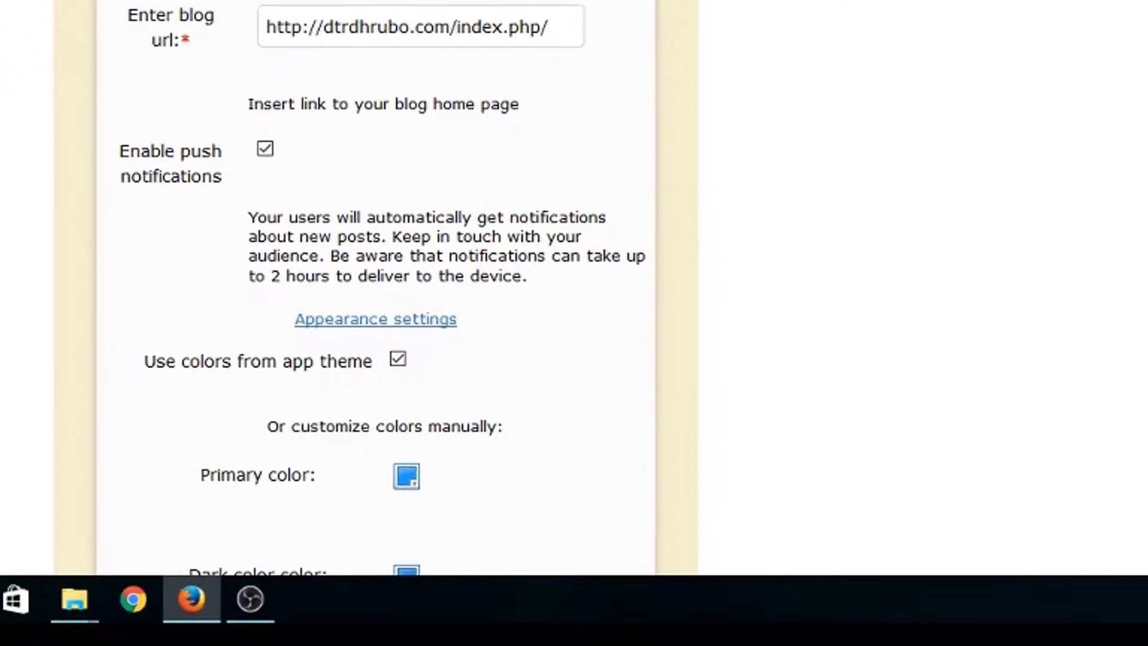
scroll(377, 287, "down", 7)
scroll(802, 147, "up", 1)
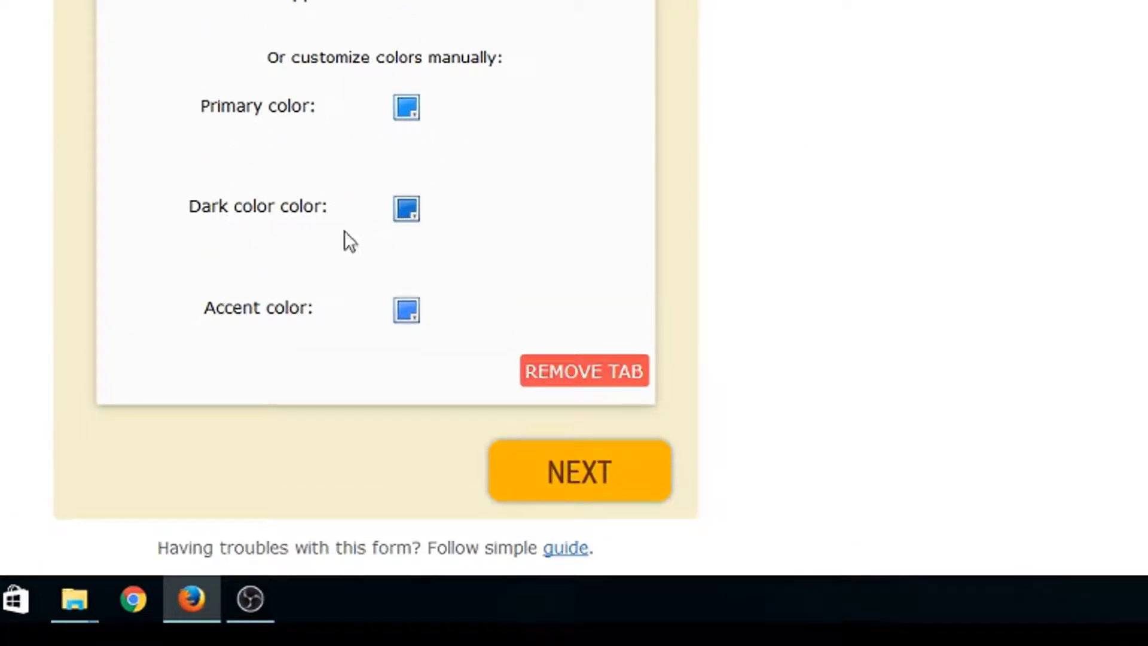
left_click(575, 478)
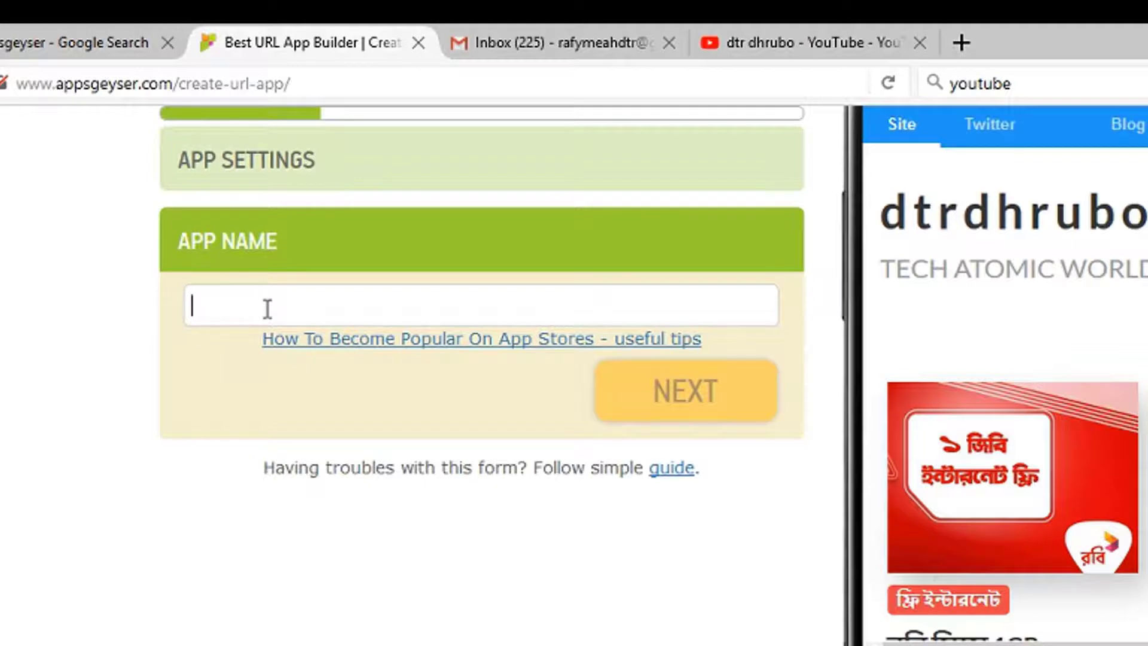
Name the app dtrdhrubo.com and continue to the description
type("dtrdhrubo")
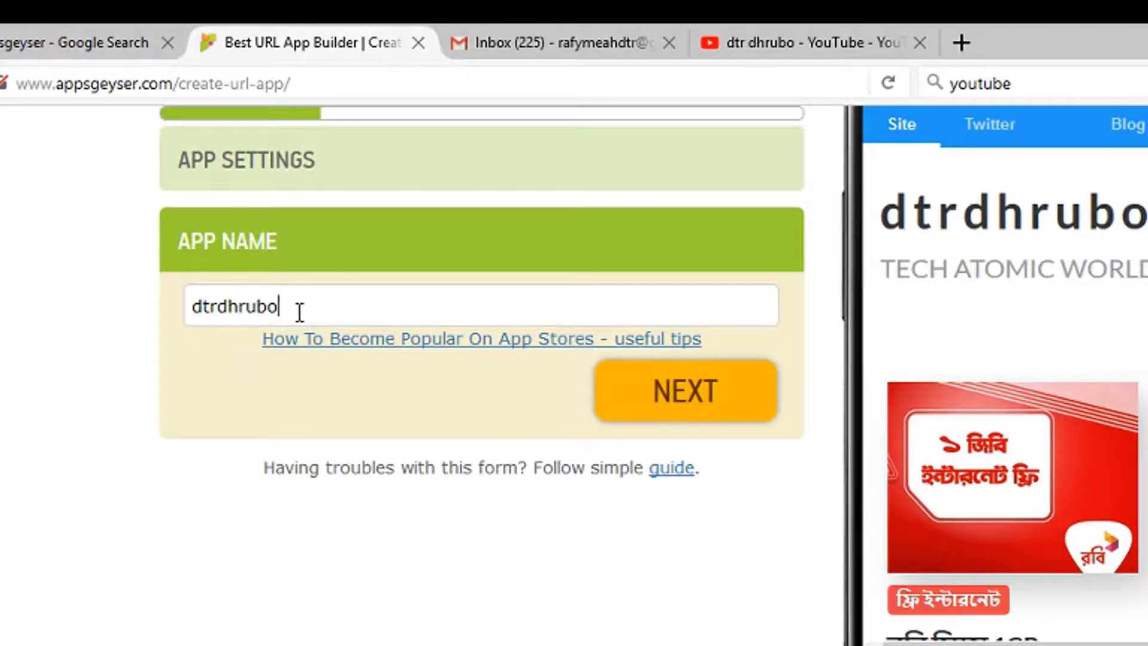
type(".com")
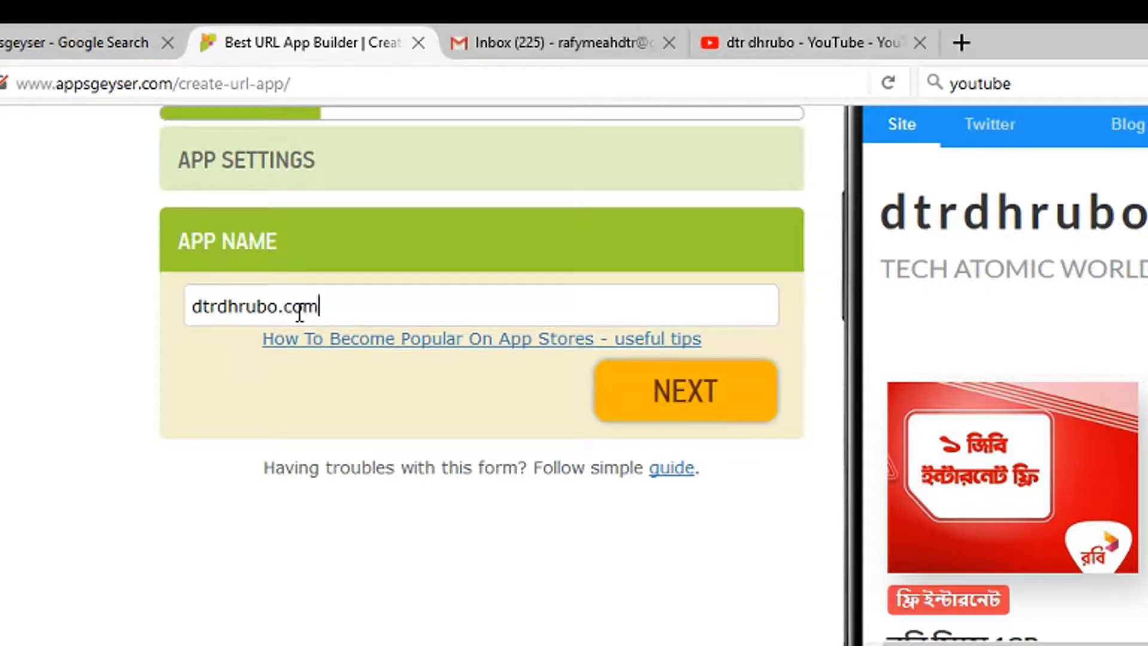
left_click(707, 410)
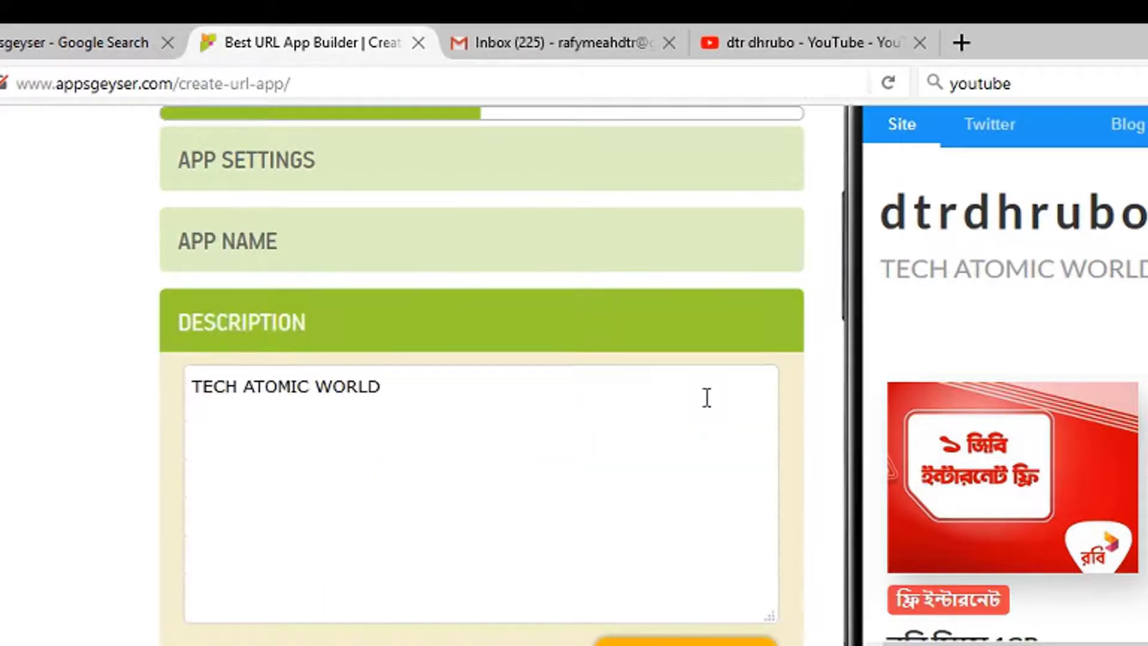
Check the description TECH ATOMIC WORLD, keep it, and continue to the icon section
left_click_drag(415, 389, 188, 385)
left_click(435, 408)
left_click_drag(415, 400, 180, 397)
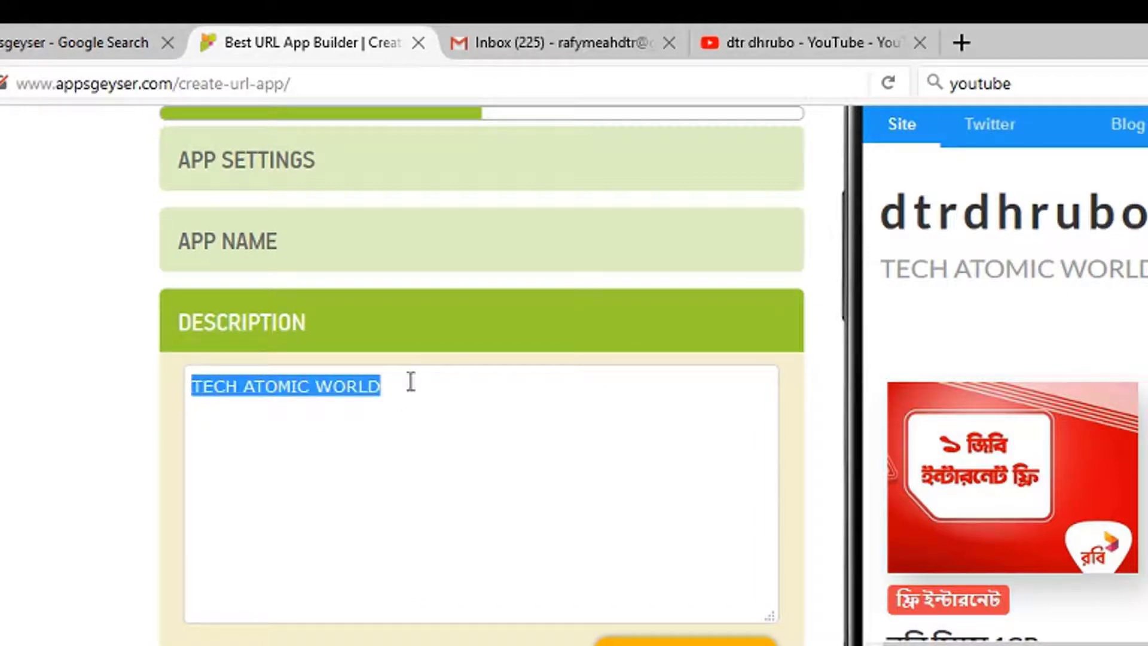
left_click(424, 372)
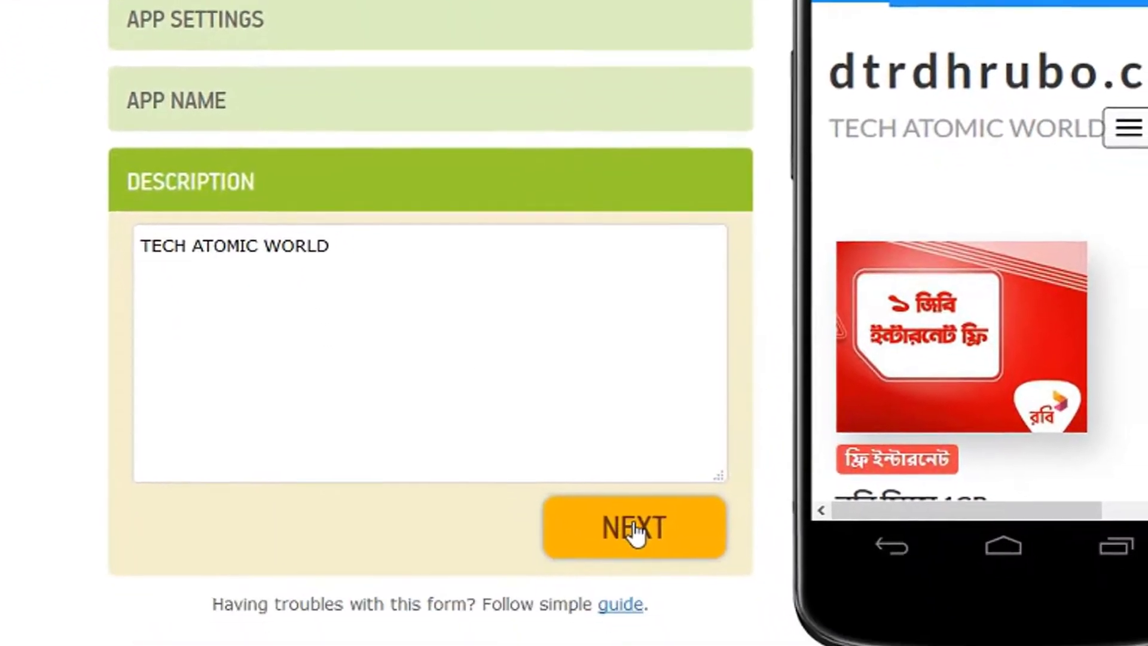
left_click(671, 628)
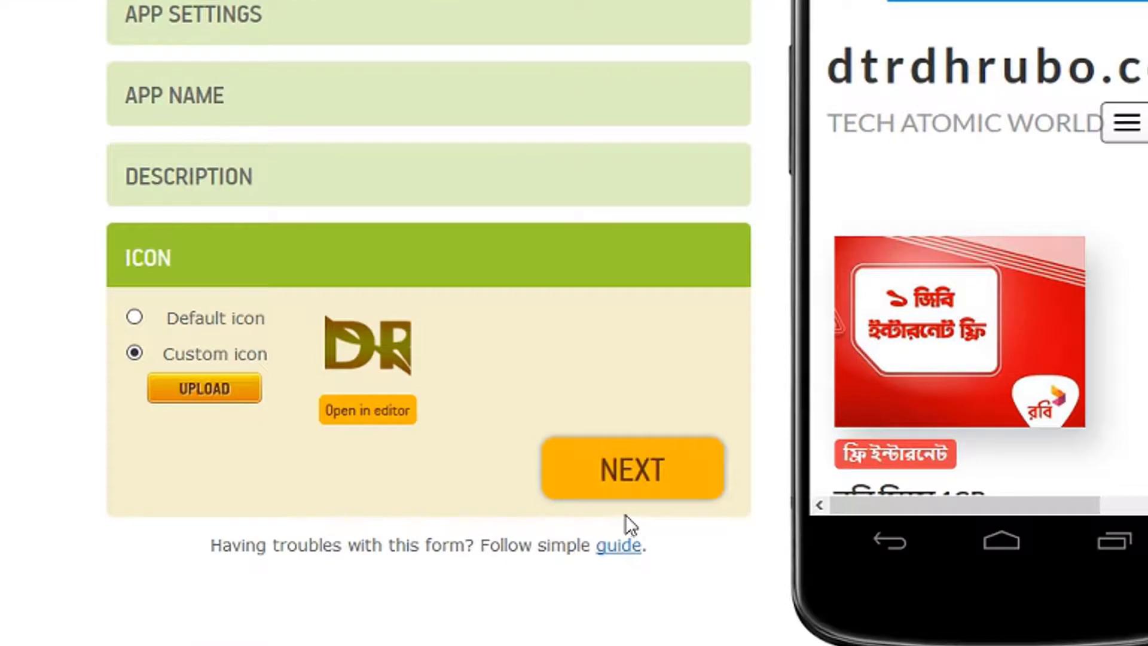
Preview the default icon, switch back to Custom icon, and open the file selection for uploading a new picture
left_click(135, 317)
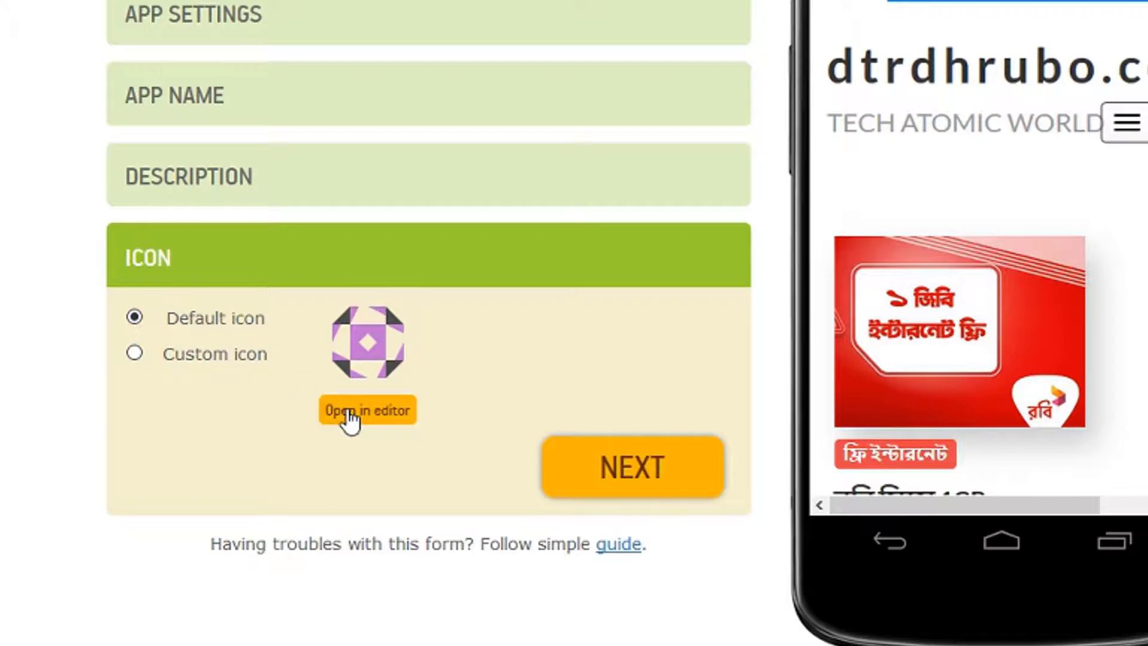
left_click(135, 358)
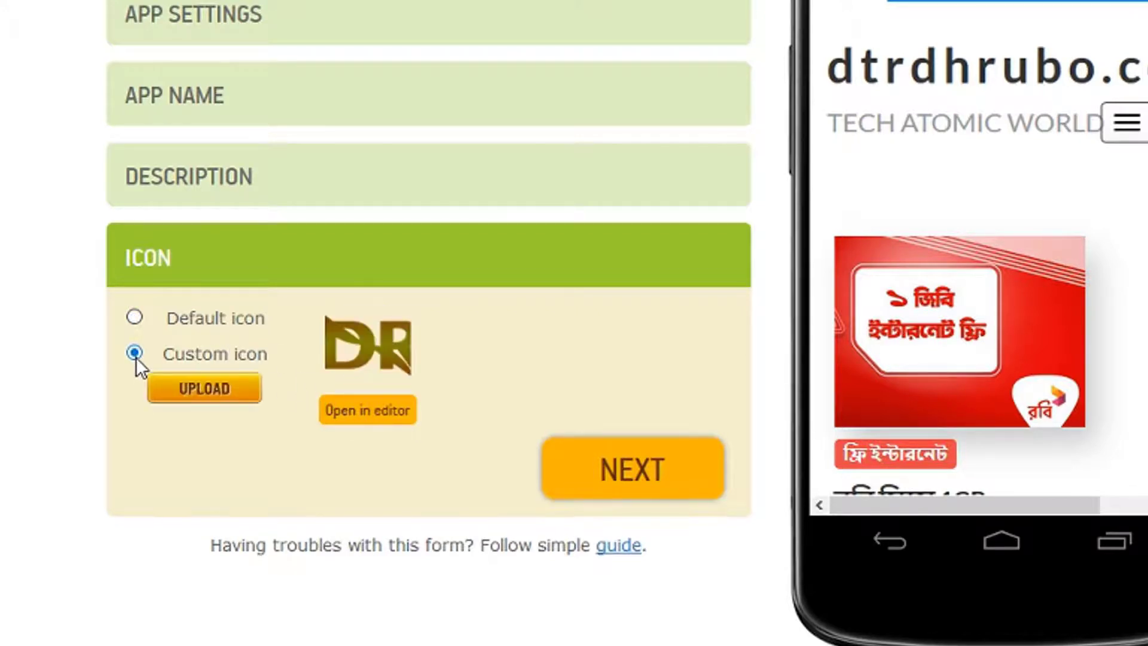
left_click(221, 392)
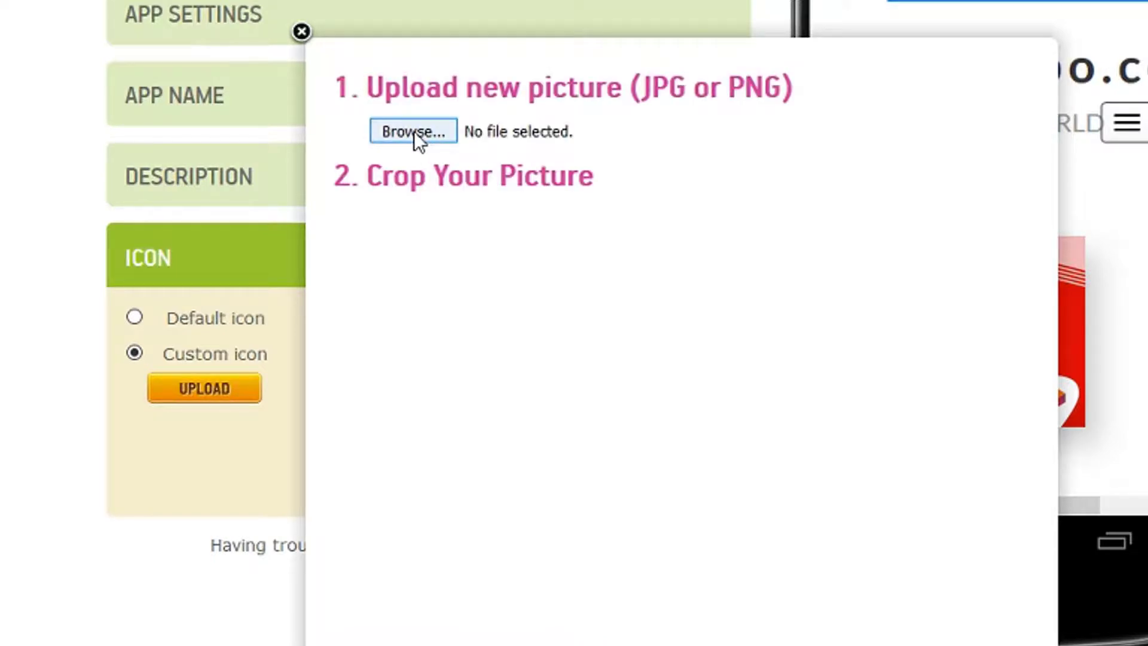
left_click(414, 131)
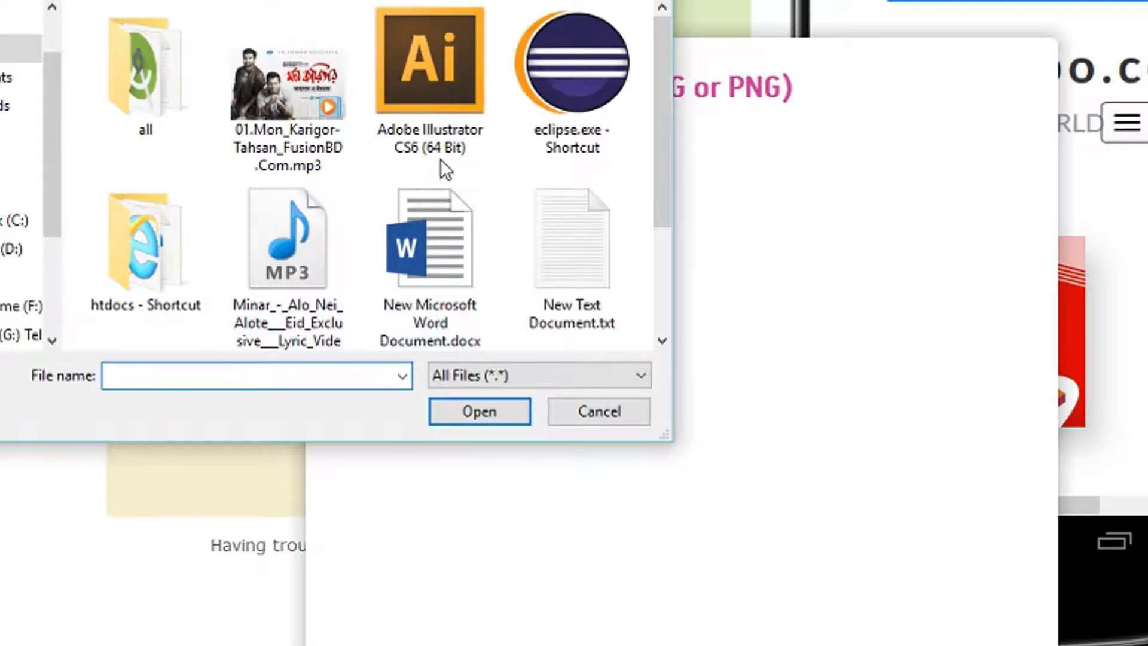
Load DTRYOUTUBELOGO.png from the dtrFireLogo folder on drive D: as the icon picture
left_click_drag(658, 114, 664, 210)
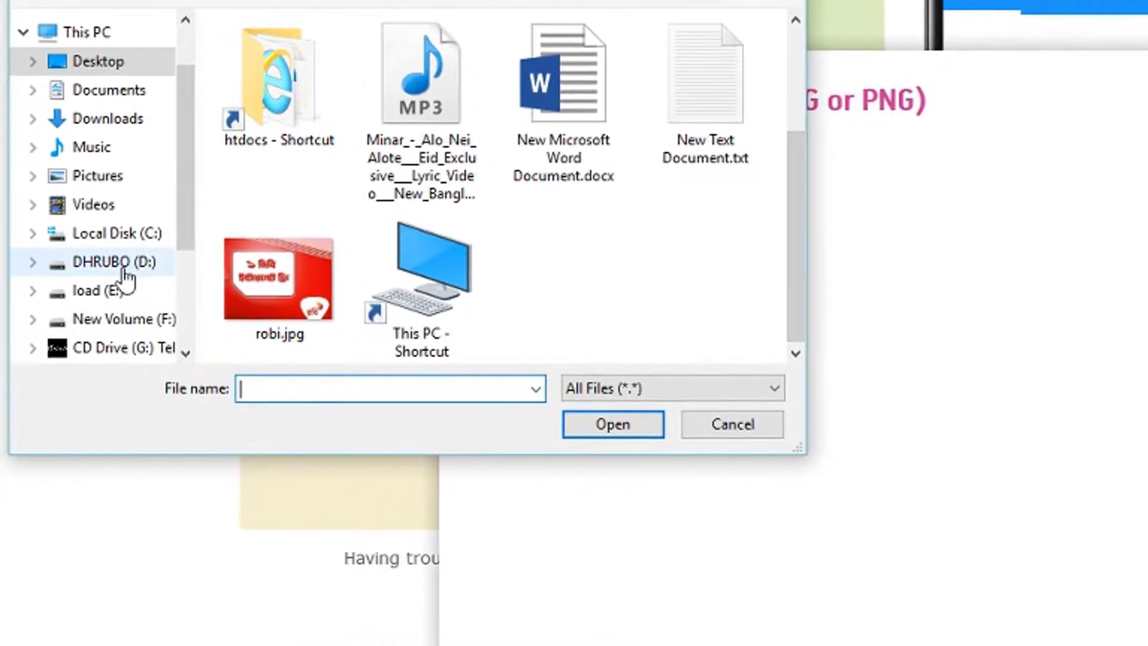
left_click(124, 272)
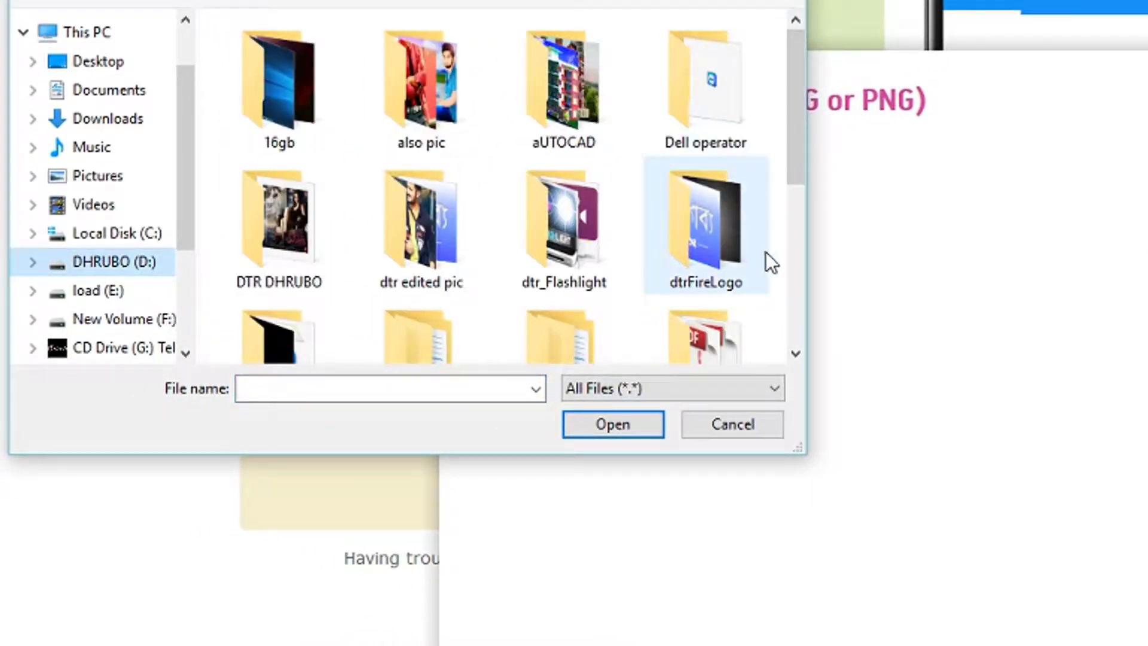
double_click(730, 250)
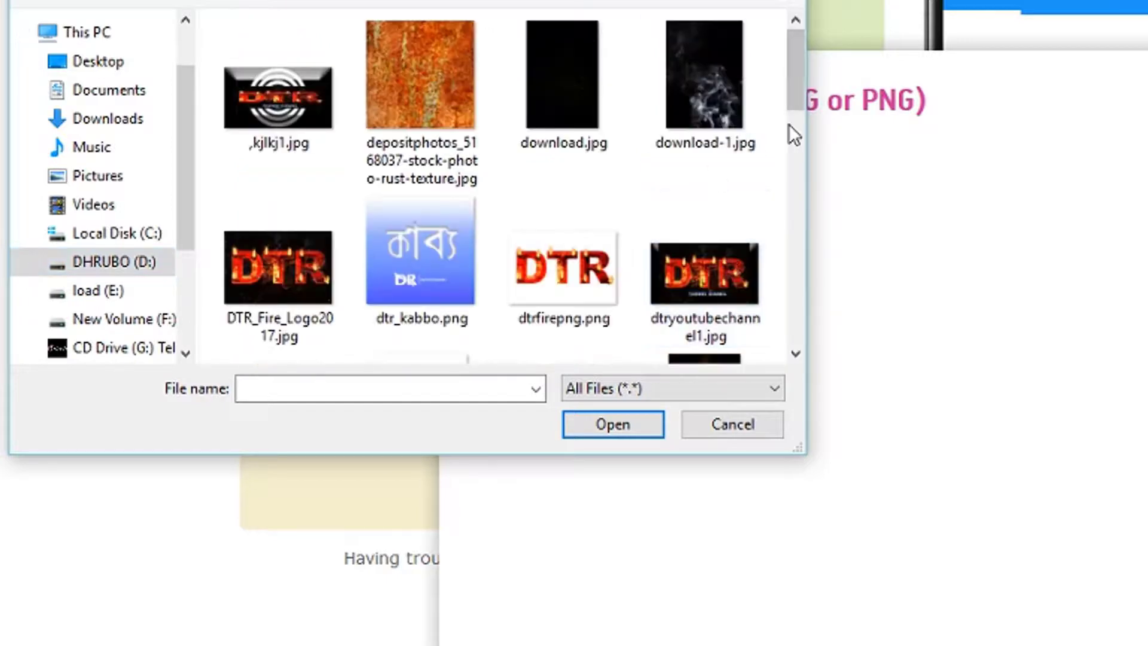
left_click_drag(795, 80, 810, 141)
left_click(306, 131)
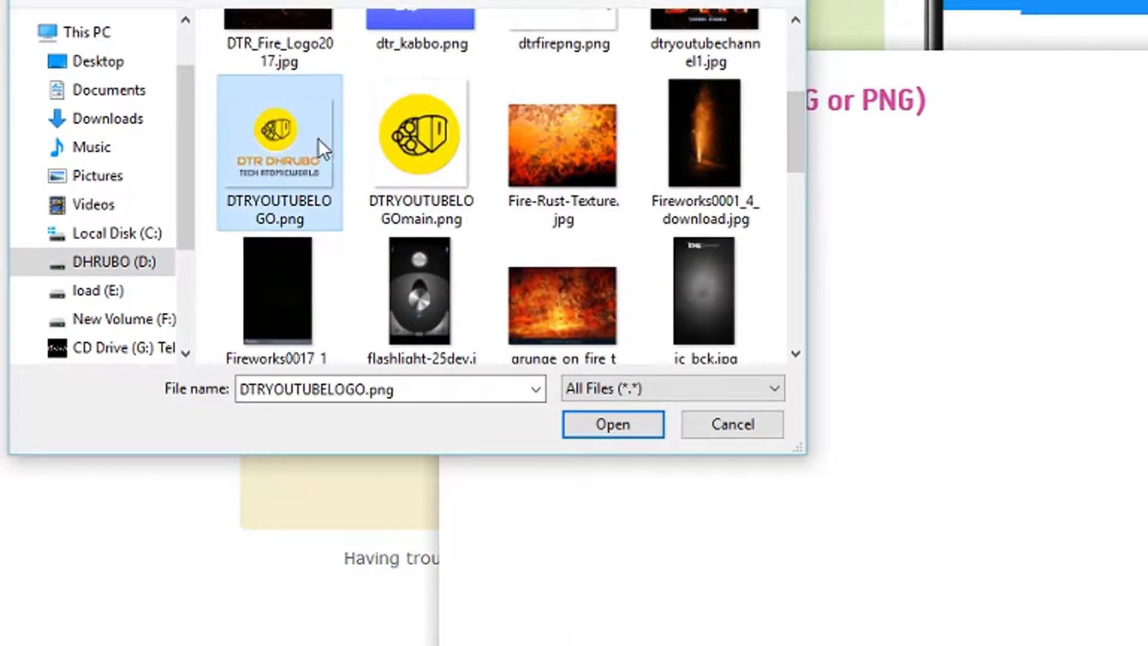
left_click(633, 427)
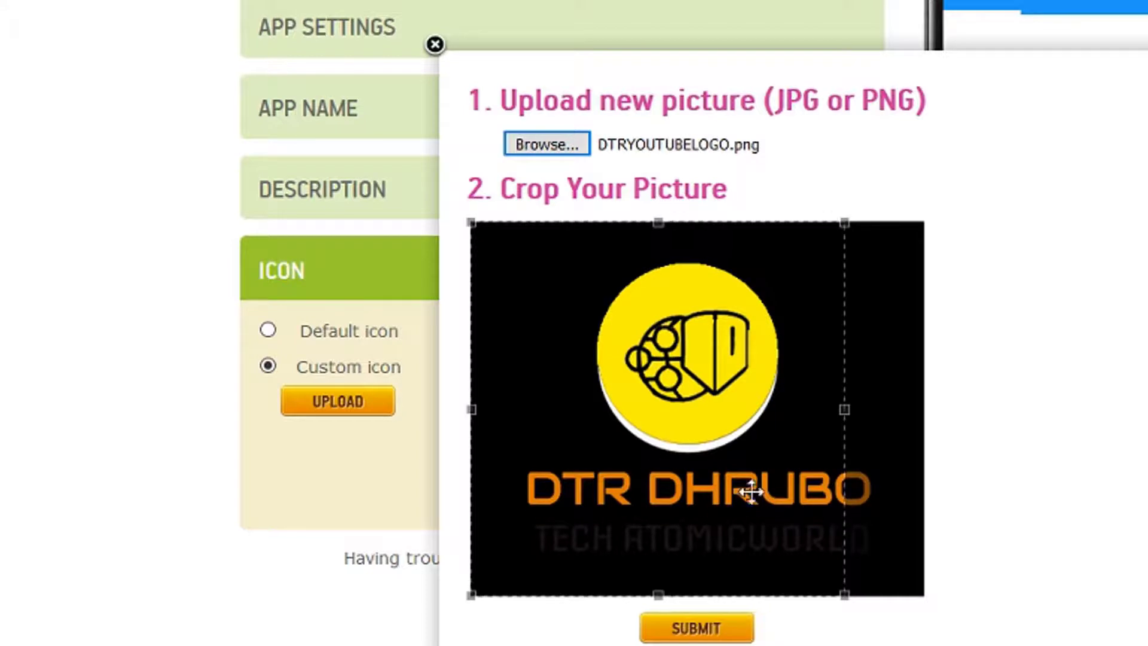
Center the crop frame over the full logo, submit the cropped picture as the icon, and finish the icon section
left_click(704, 453)
left_click_drag(704, 453, 737, 449)
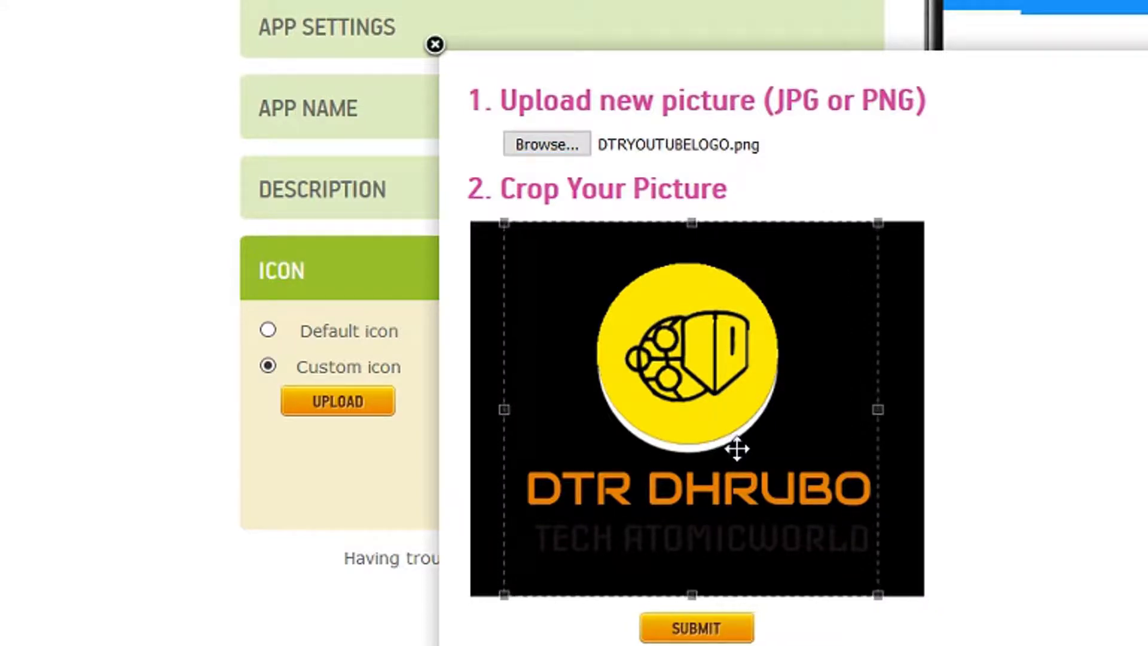
left_click(706, 634)
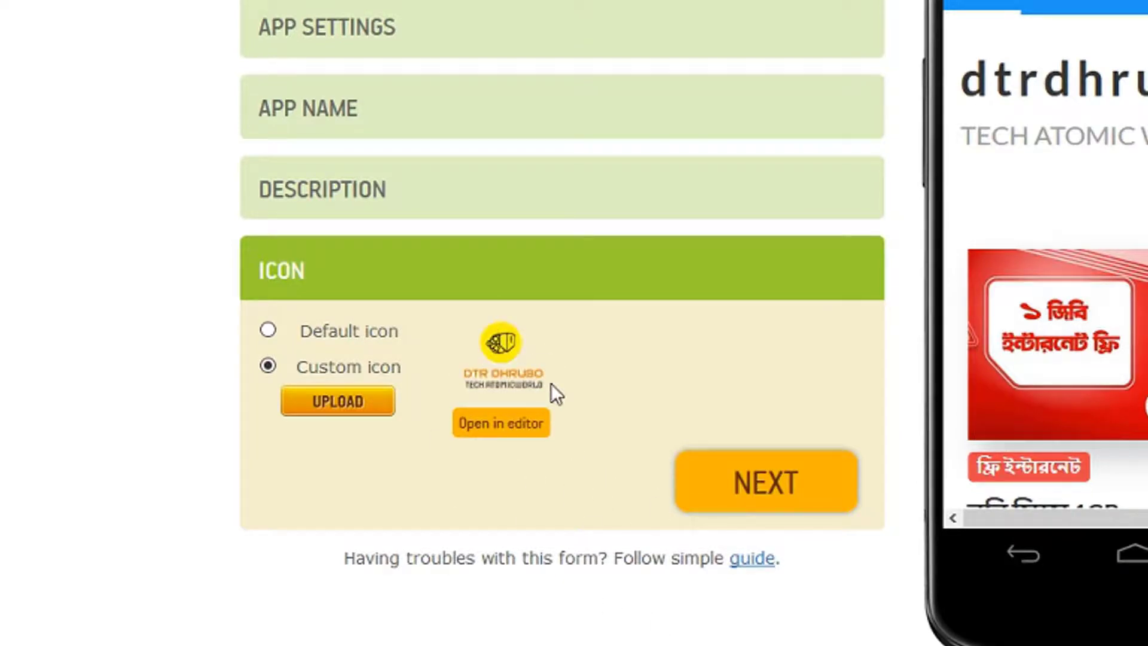
left_click(752, 499)
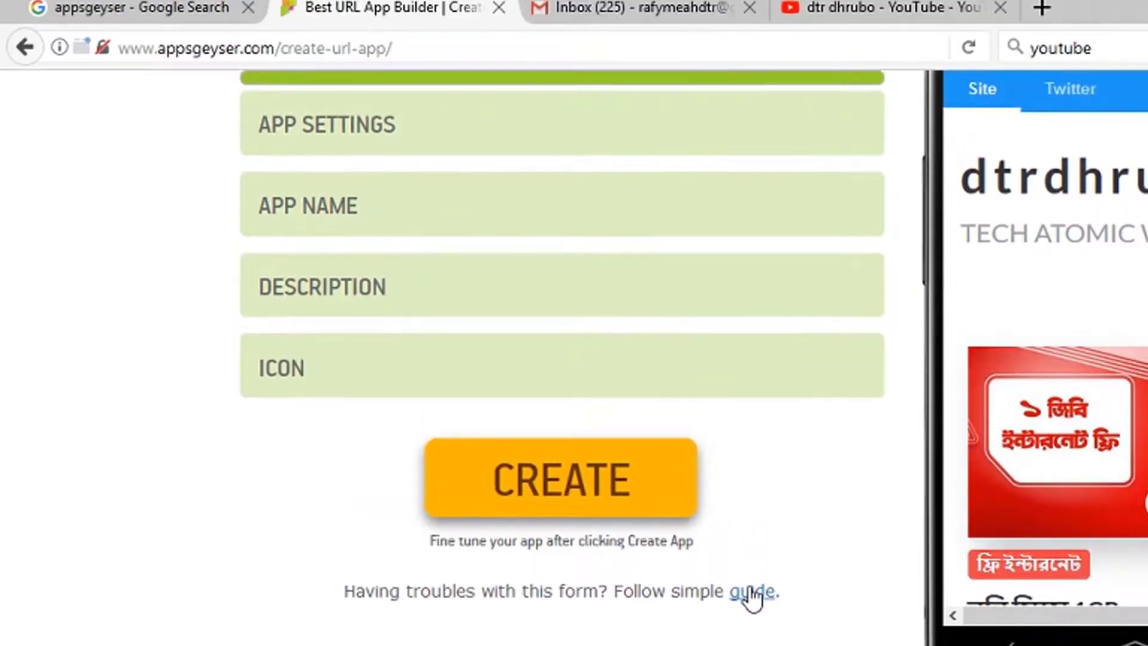
Look over the completed form sections and try to create the app
scroll(574, 359, "up", 4)
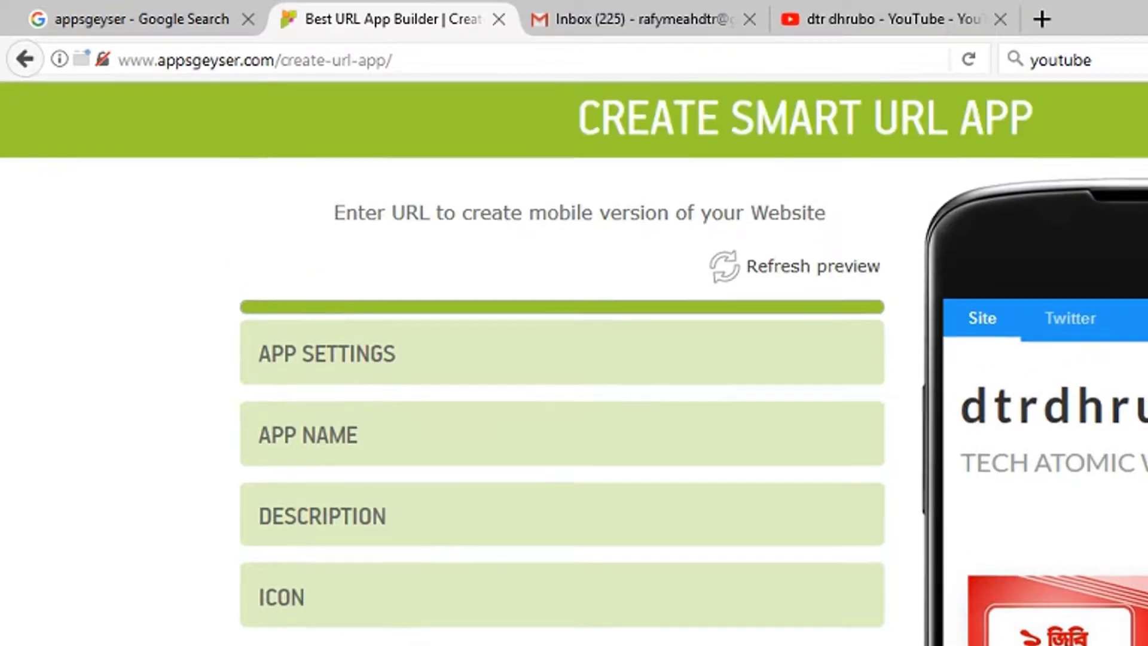
scroll(517, 382, "down", 3)
scroll(517, 382, "up", 1)
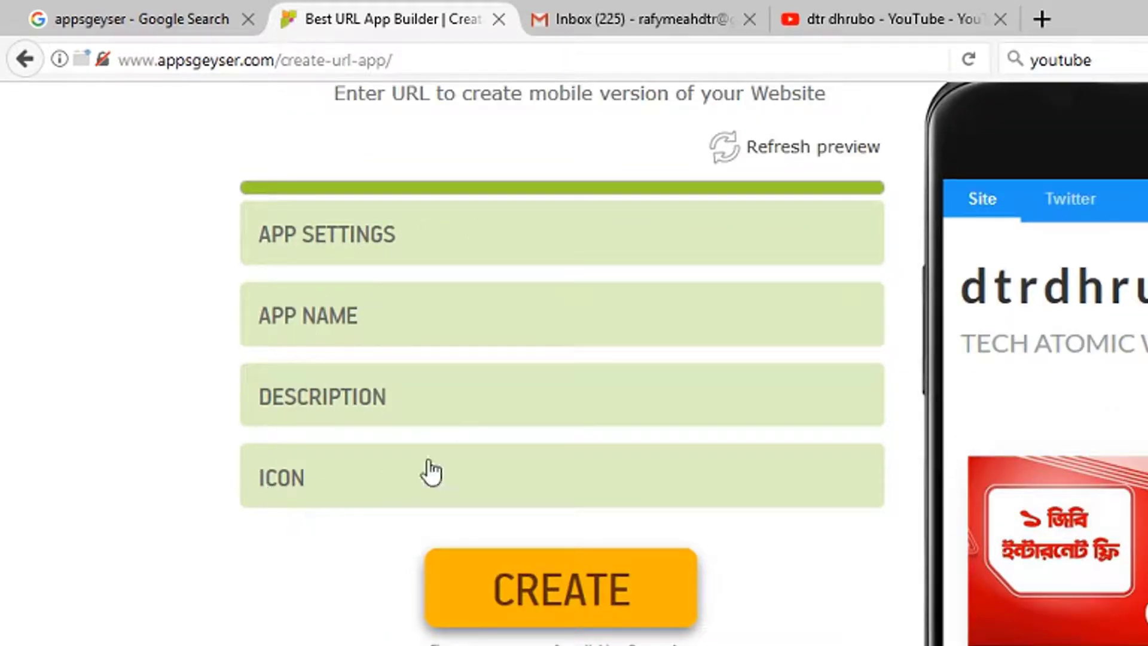
left_click(564, 598)
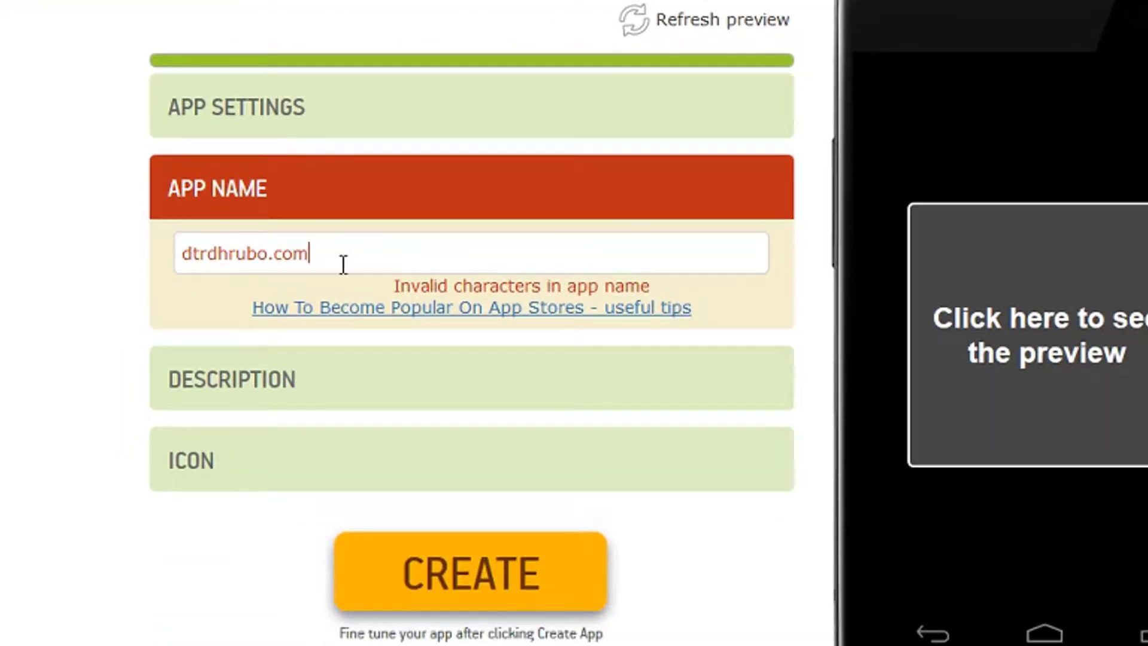
Shorten the app name to dtrdhrubo and create the app
key("BackSpace")
key("BackSpace")
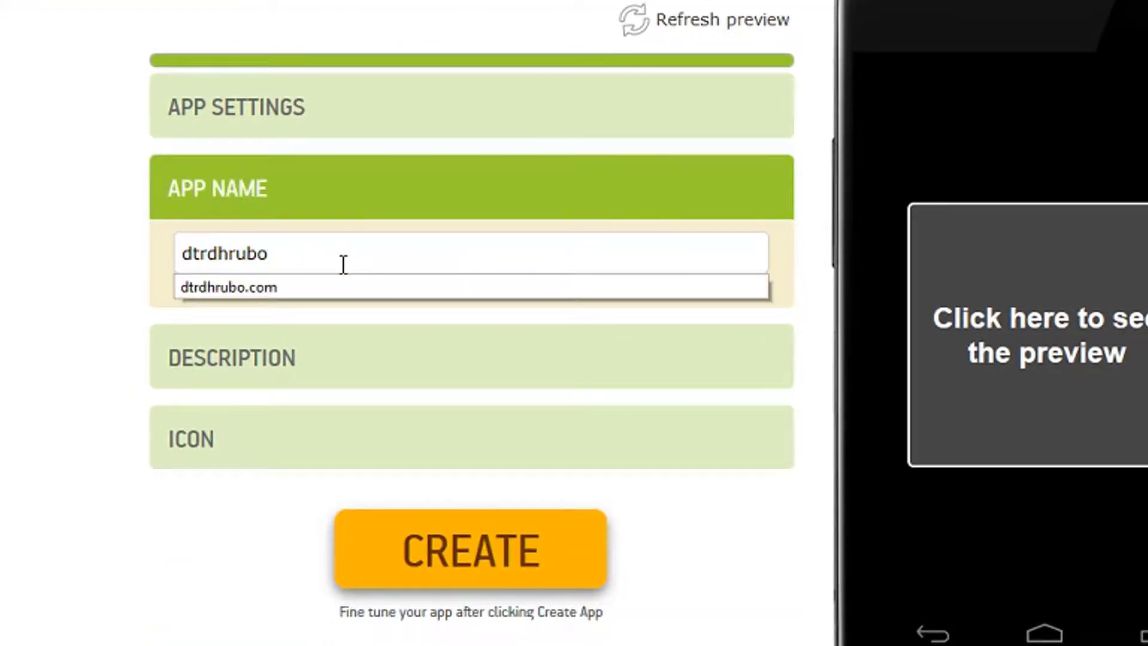
left_click(498, 561)
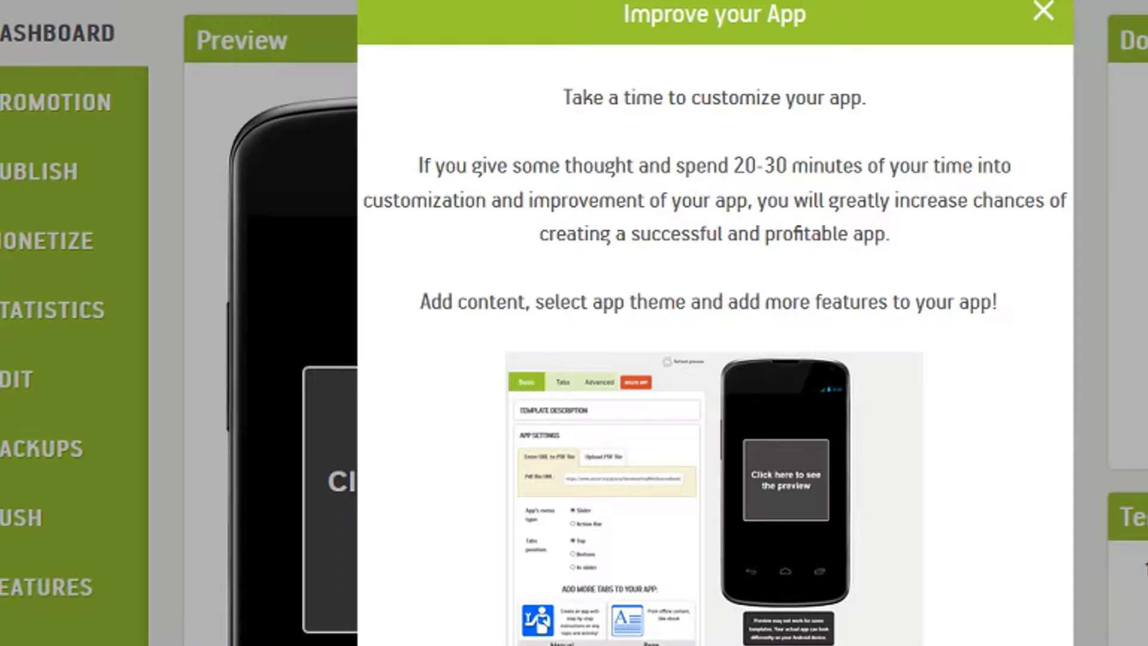
Read the Improve your App pop-up, close it, and look over the dashboard's preview, publishing and download options
scroll(715, 323, "down", 2)
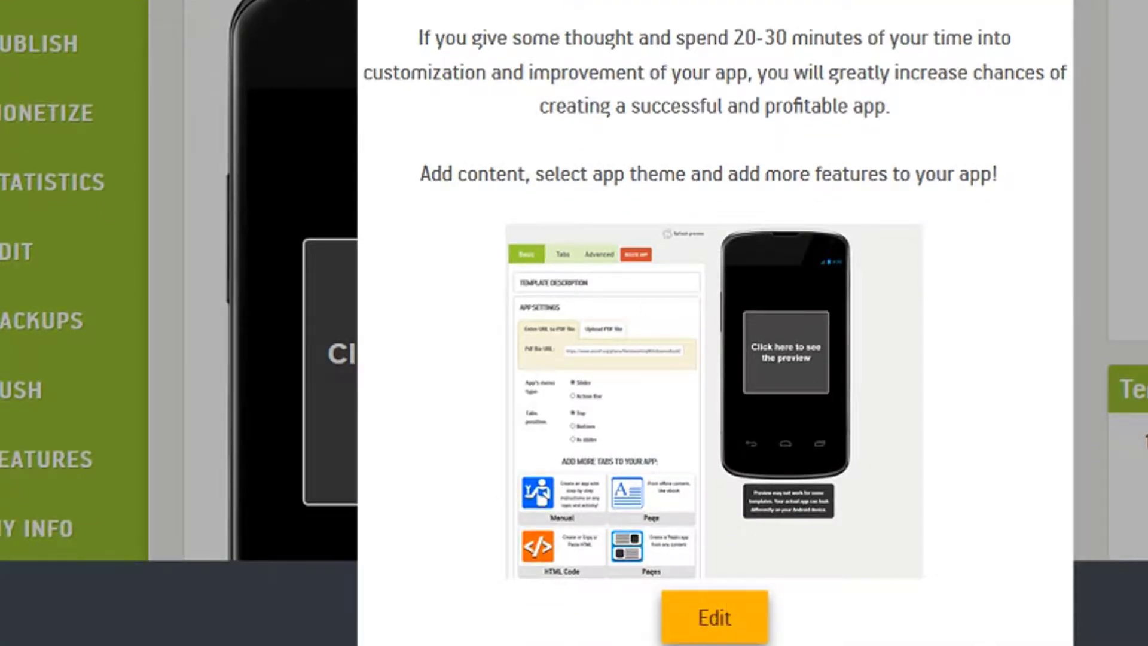
scroll(715, 323, "up", 2)
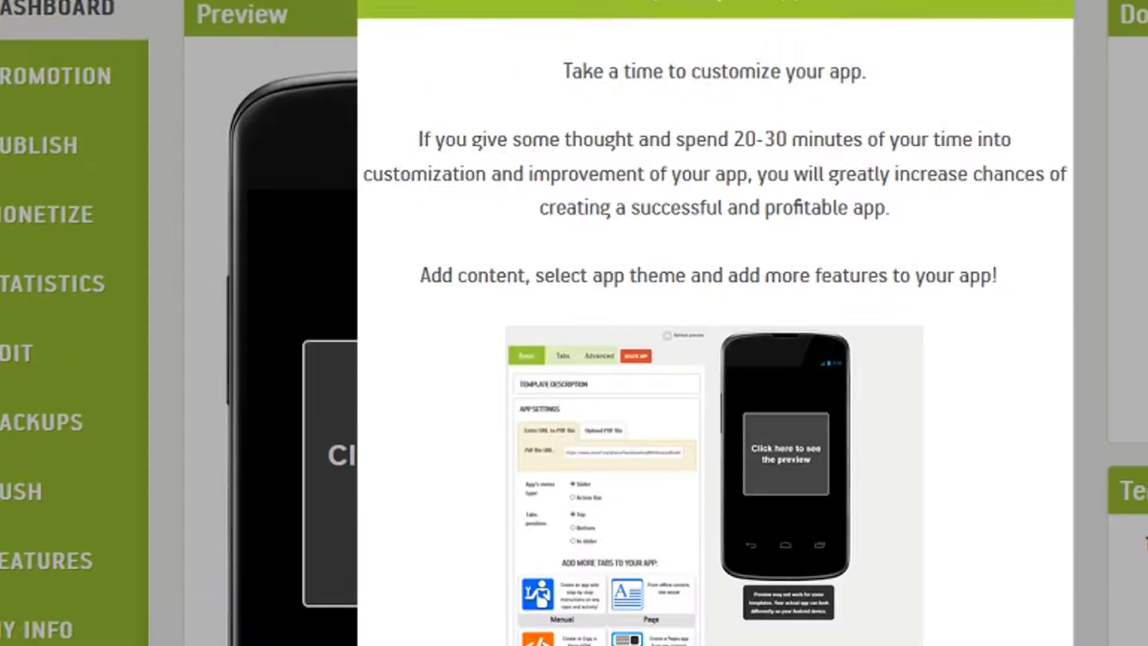
left_click(1041, 14)
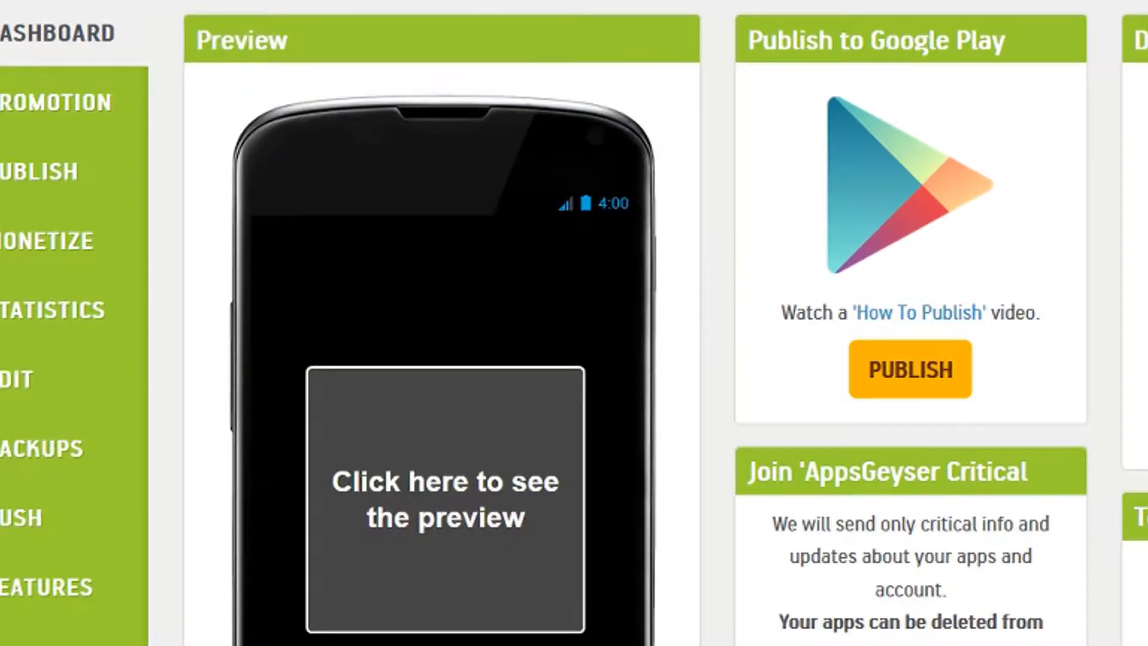
scroll(574, 323, "down", 5)
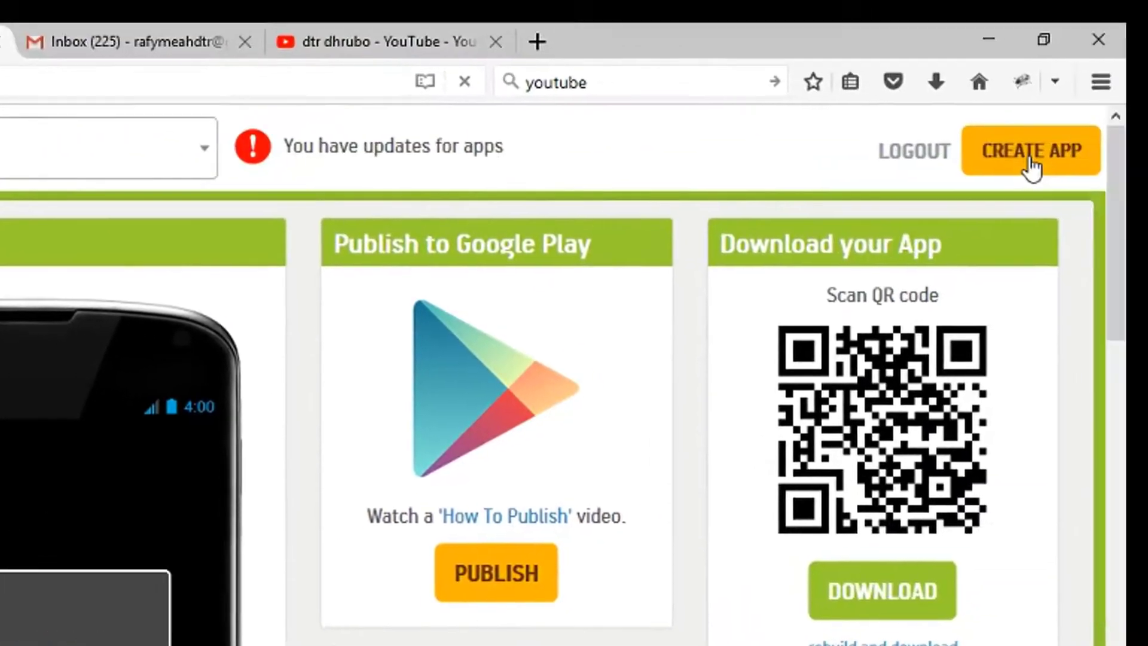
Start a new app with the YouTube template from the Media category and continue to its app settings
left_click(1026, 161)
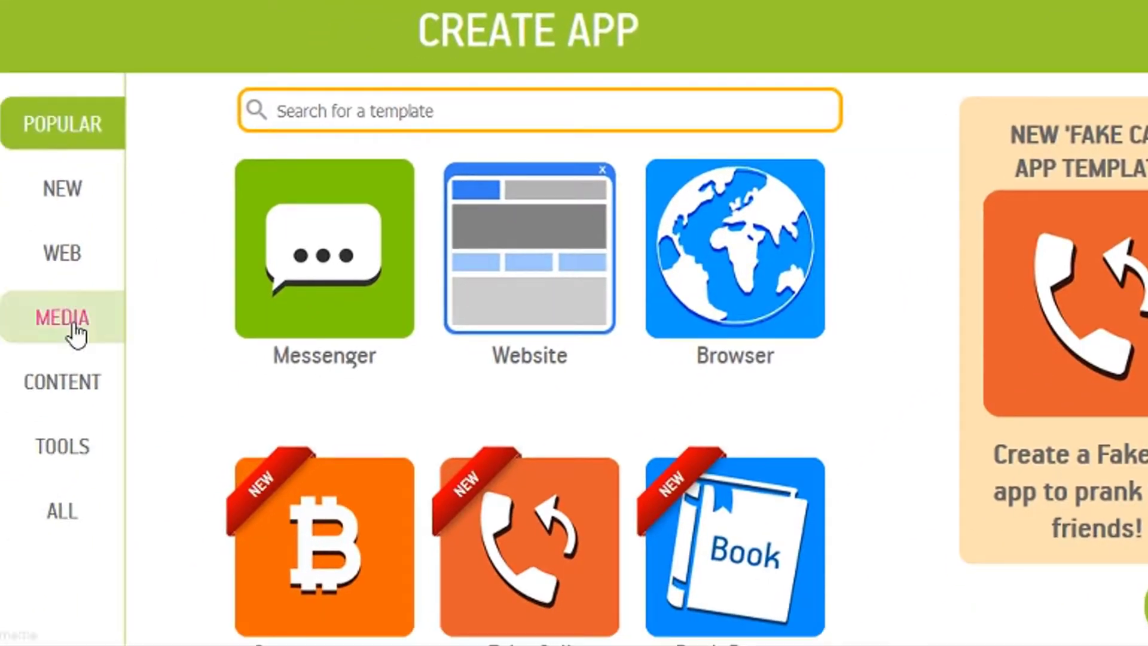
left_click(72, 324)
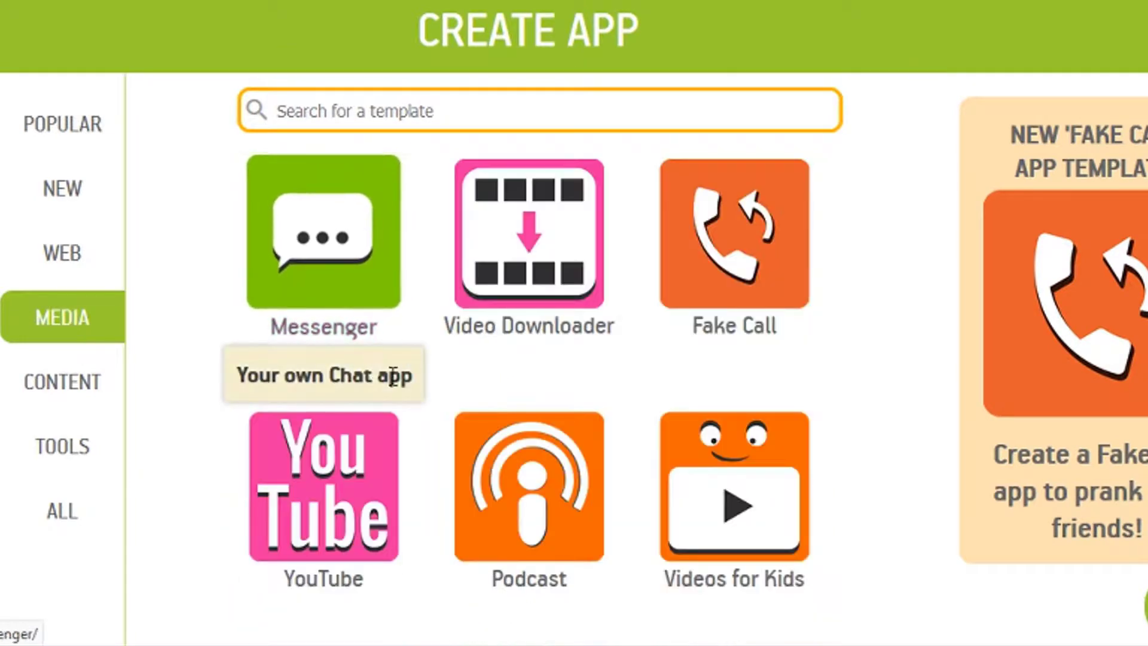
left_click(353, 494)
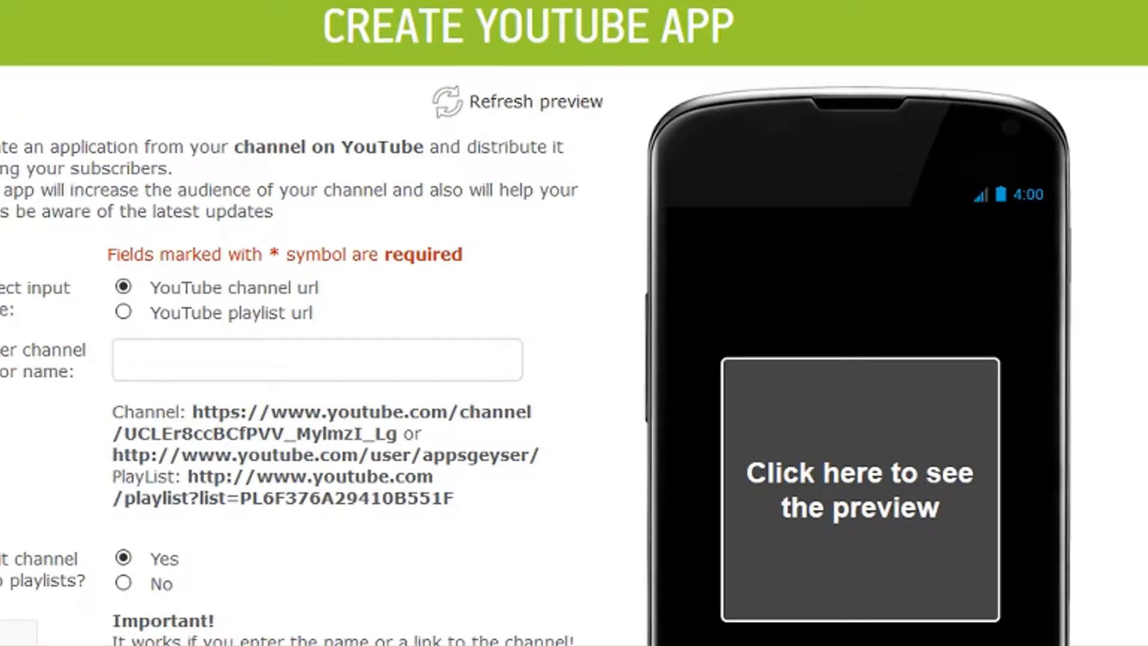
scroll(574, 323, "down", 3)
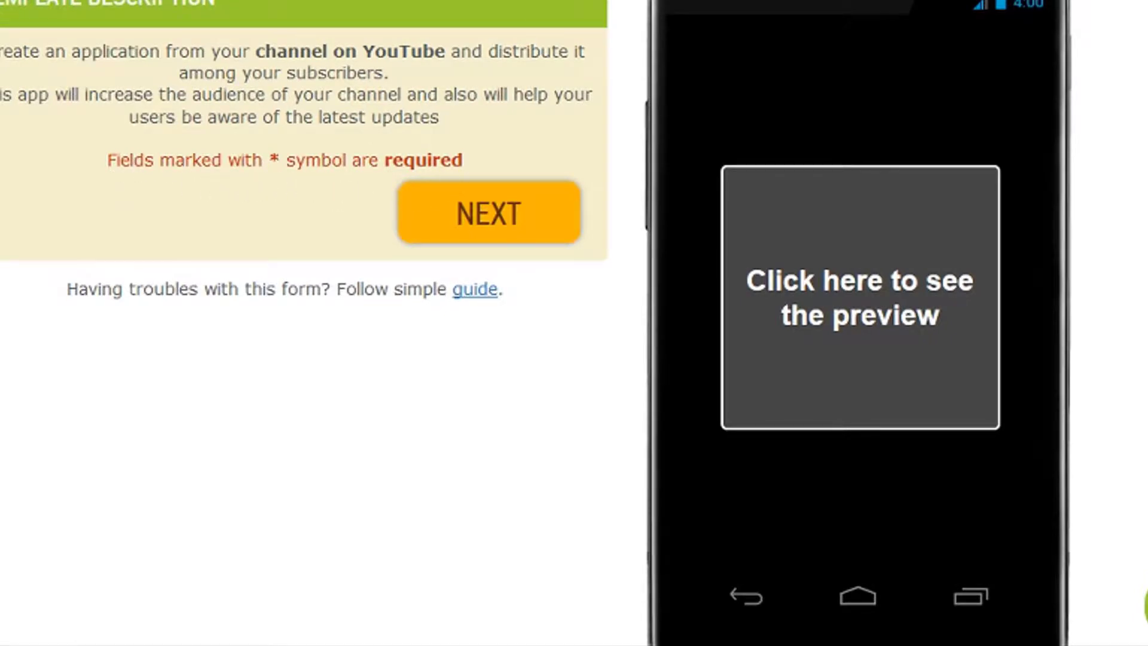
scroll(478, 359, "up", 3)
left_click(480, 383)
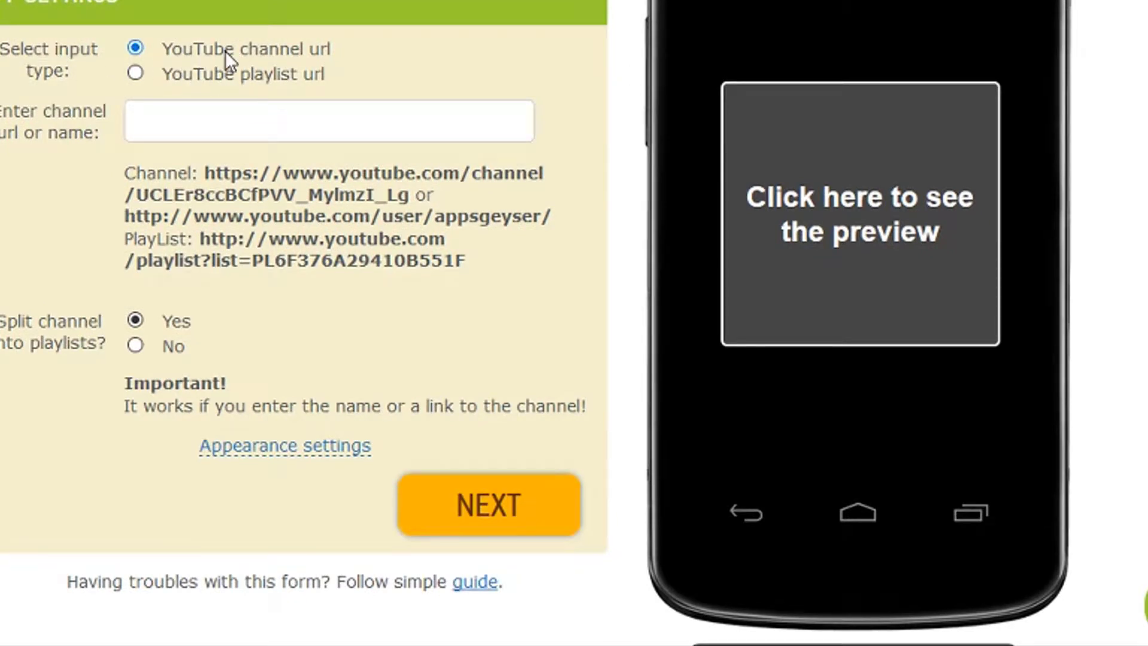
Keep YouTube channel url as the input type and fill in the channel URL copied from the open YouTube channel page
left_click_drag(346, 46, 174, 41)
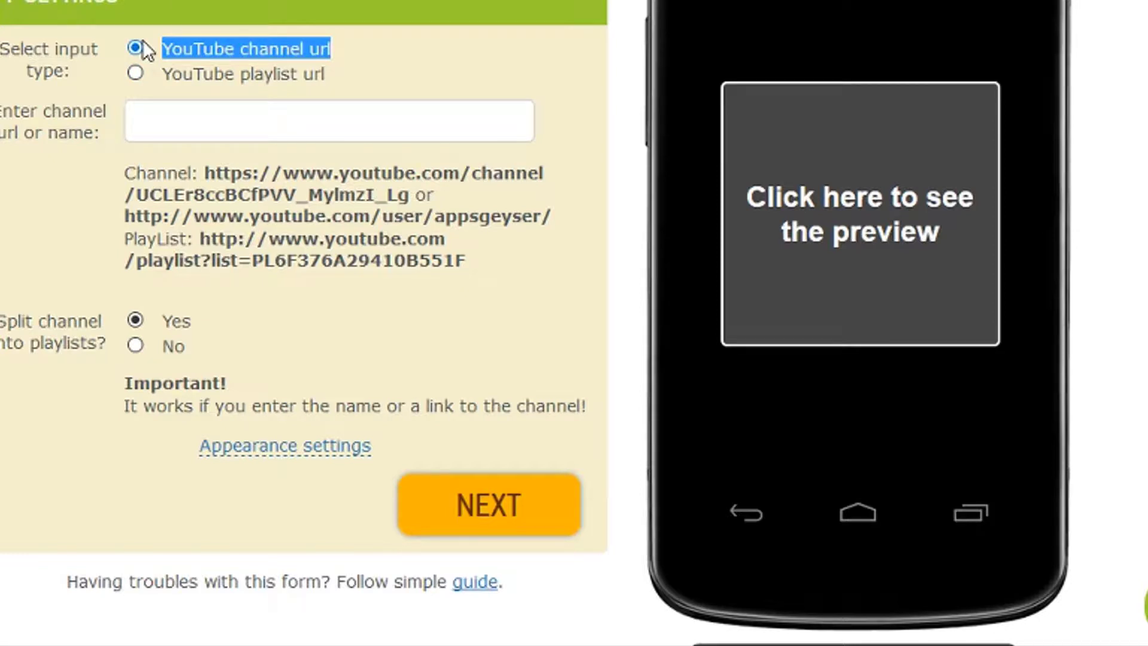
left_click_drag(340, 69, 217, 81)
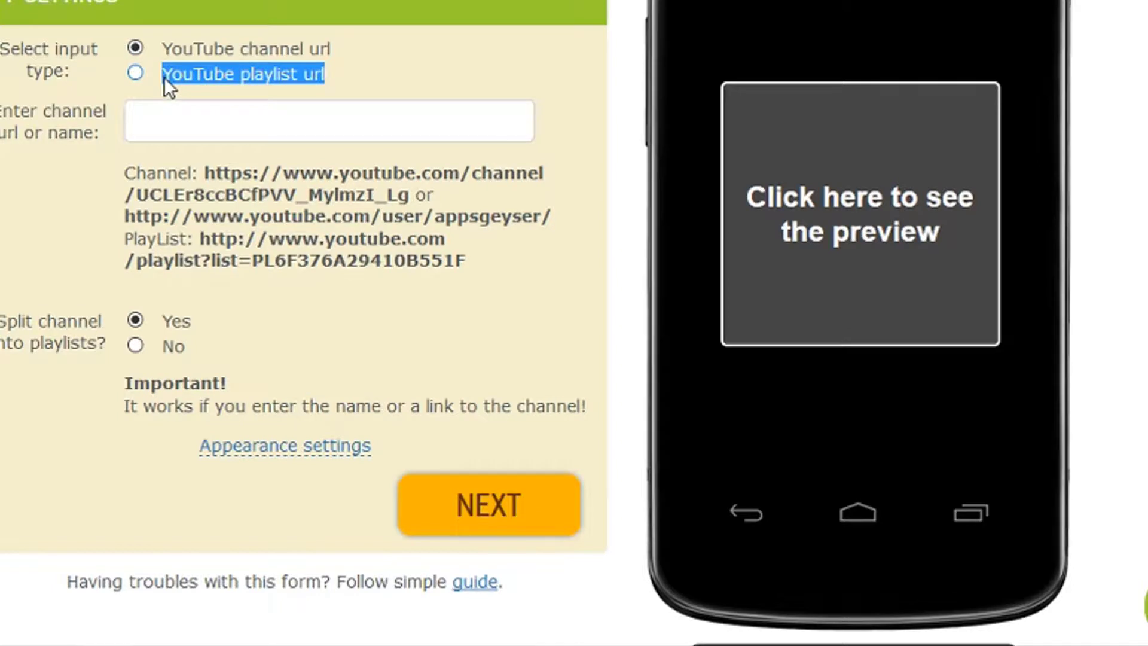
left_click(175, 125)
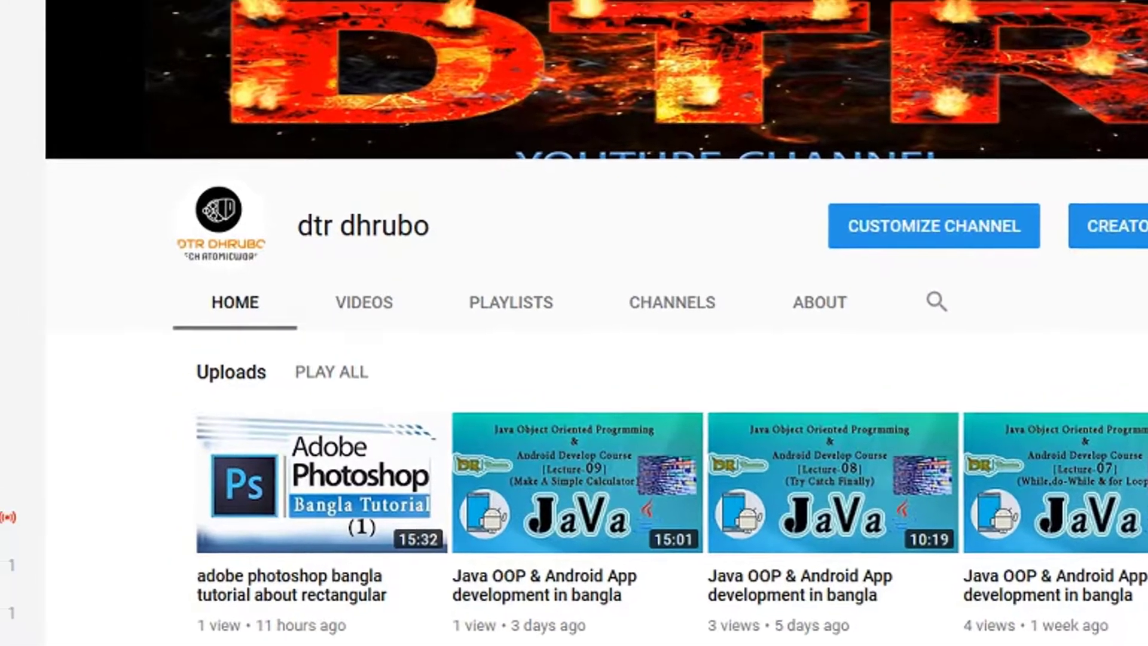
left_click(639, 72)
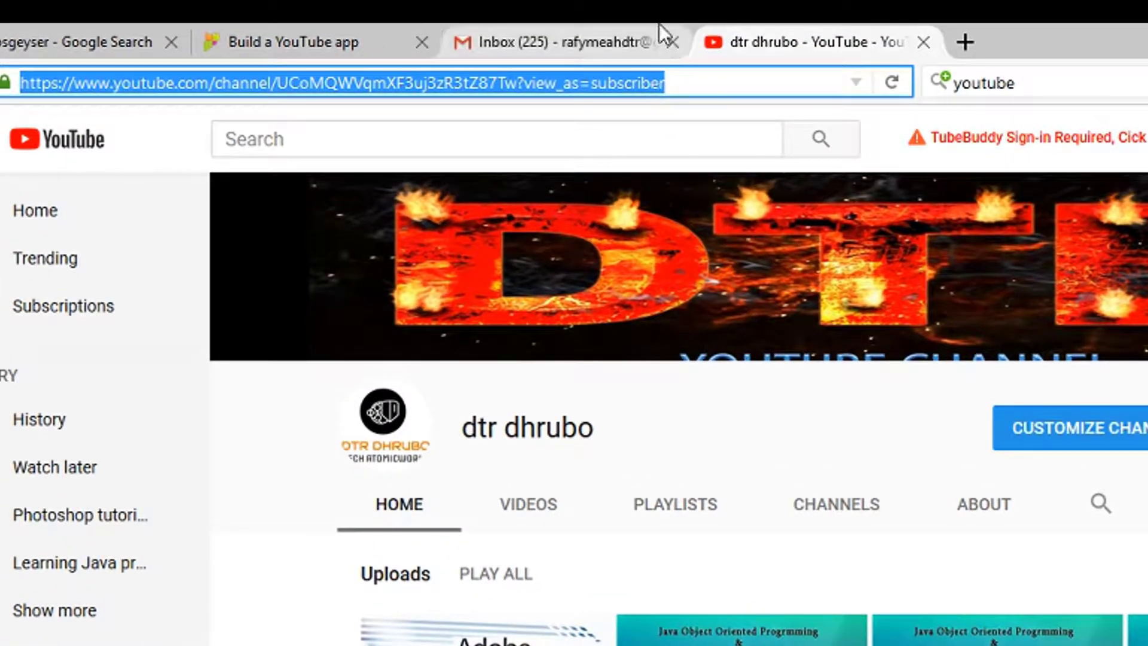
left_click(342, 31)
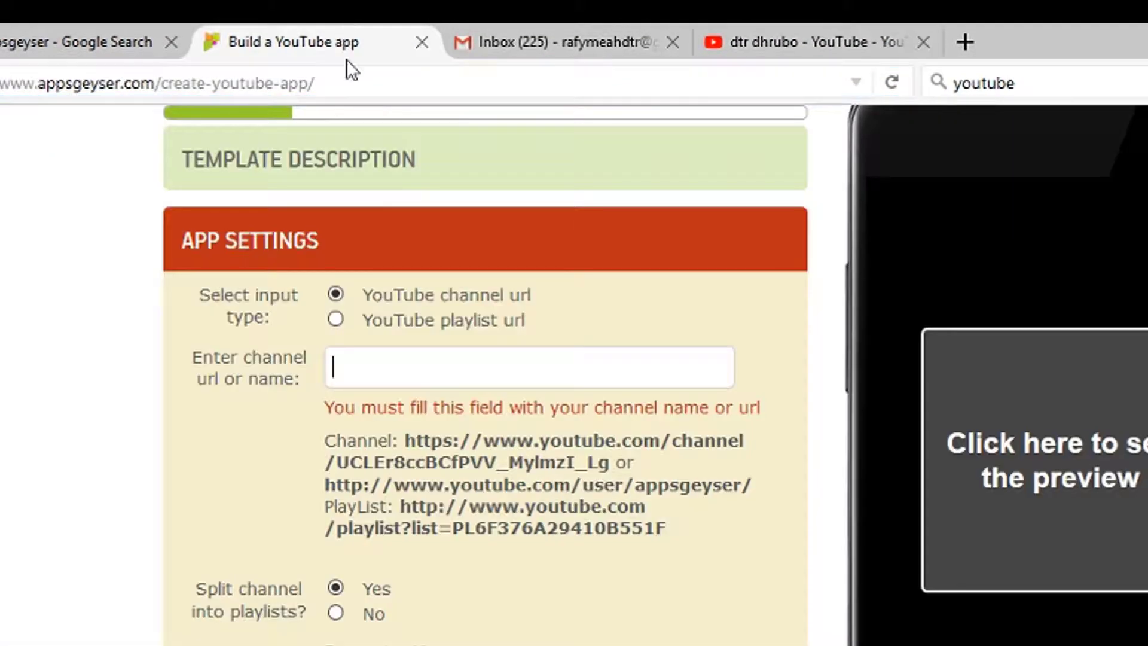
key("ctrl+v")
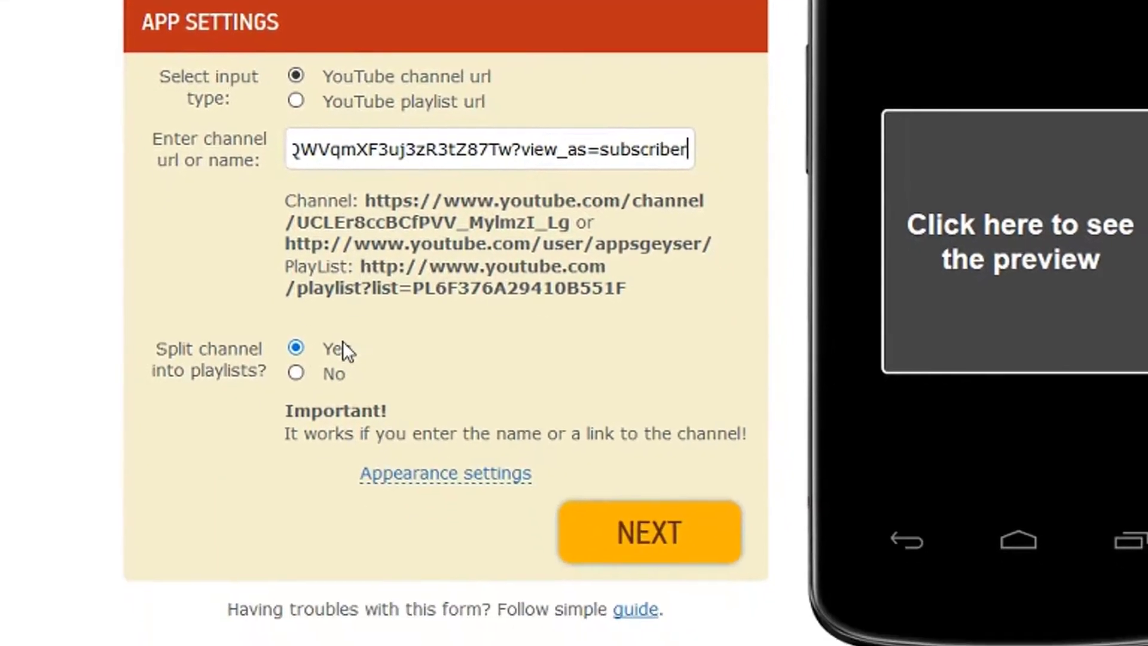
Keep the channel split into playlists, name the app dtrchannel, and continue to the description
left_click(701, 534)
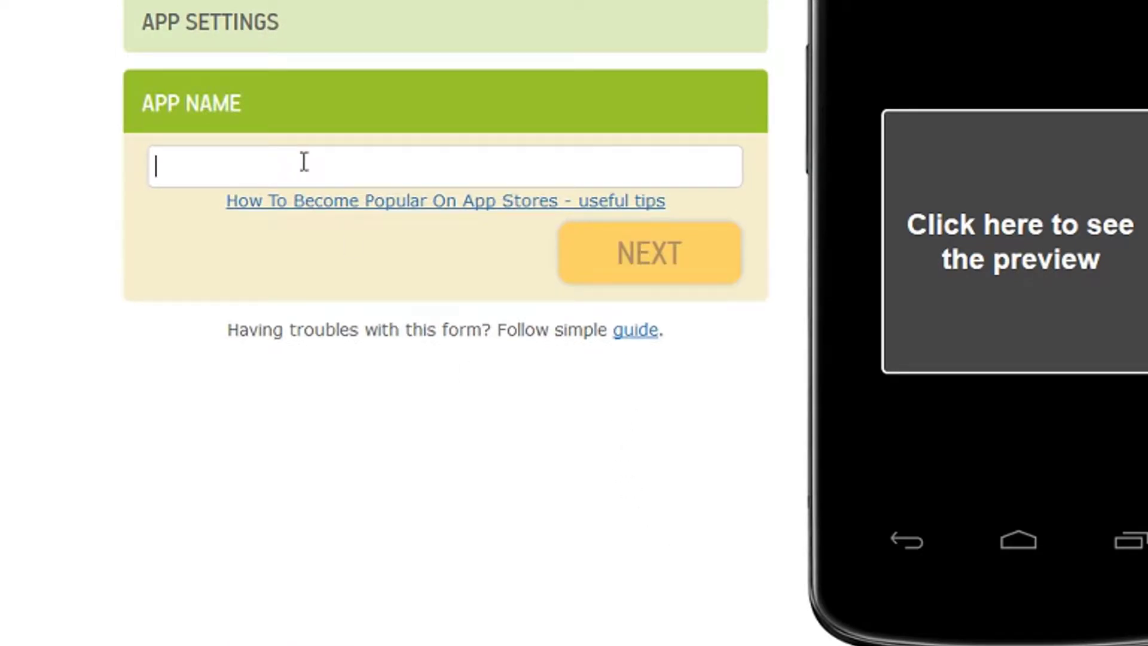
type("dtrchann")
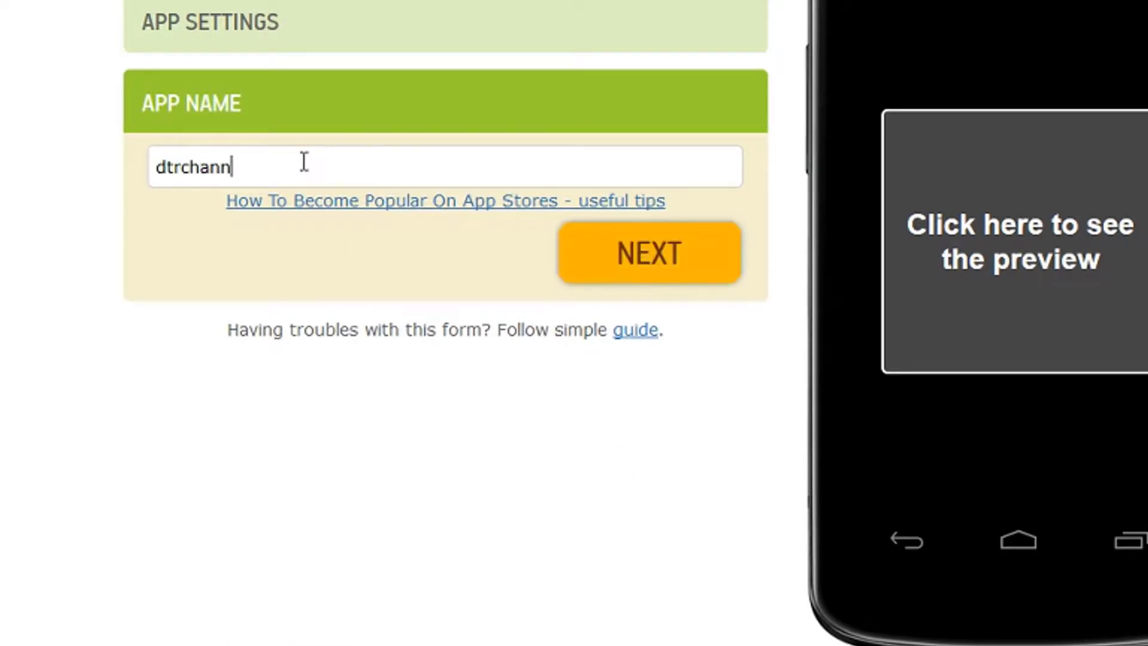
type("el")
left_click(626, 256)
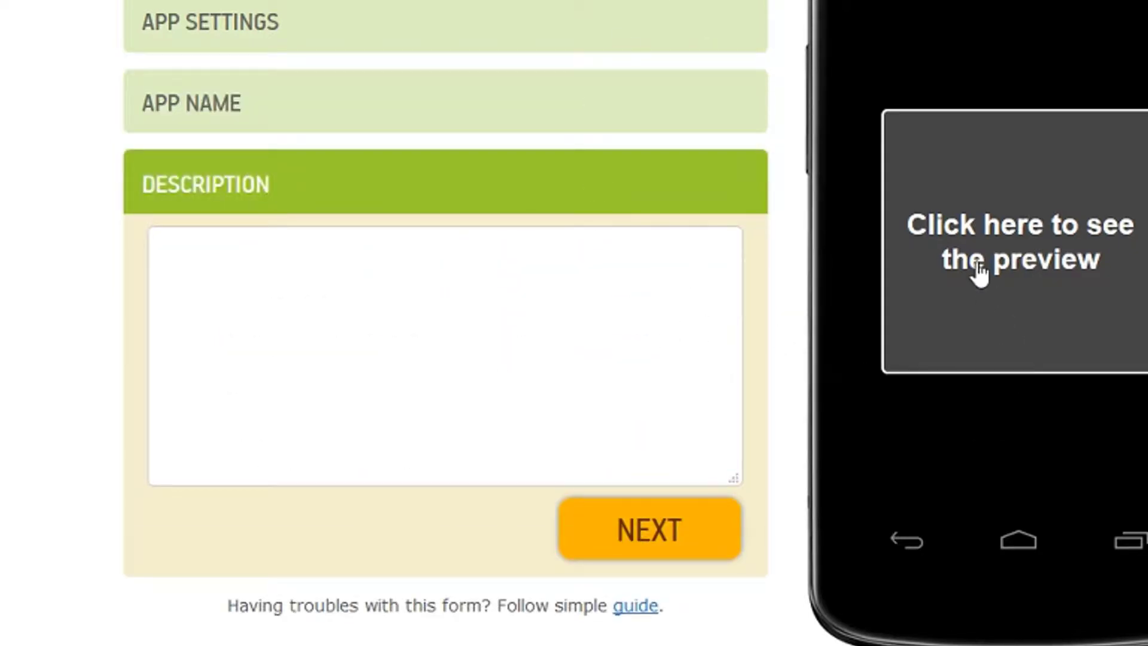
Load the phone preview of the YouTube channel app and look over its playlists
left_click(979, 266)
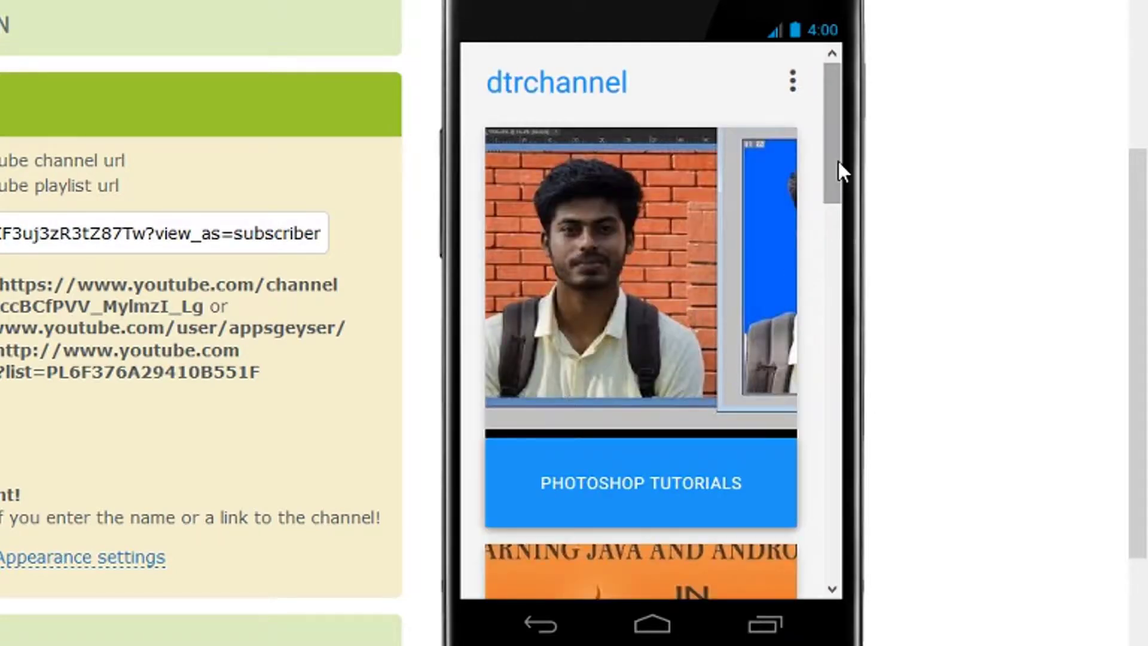
left_click_drag(838, 160, 803, 89)
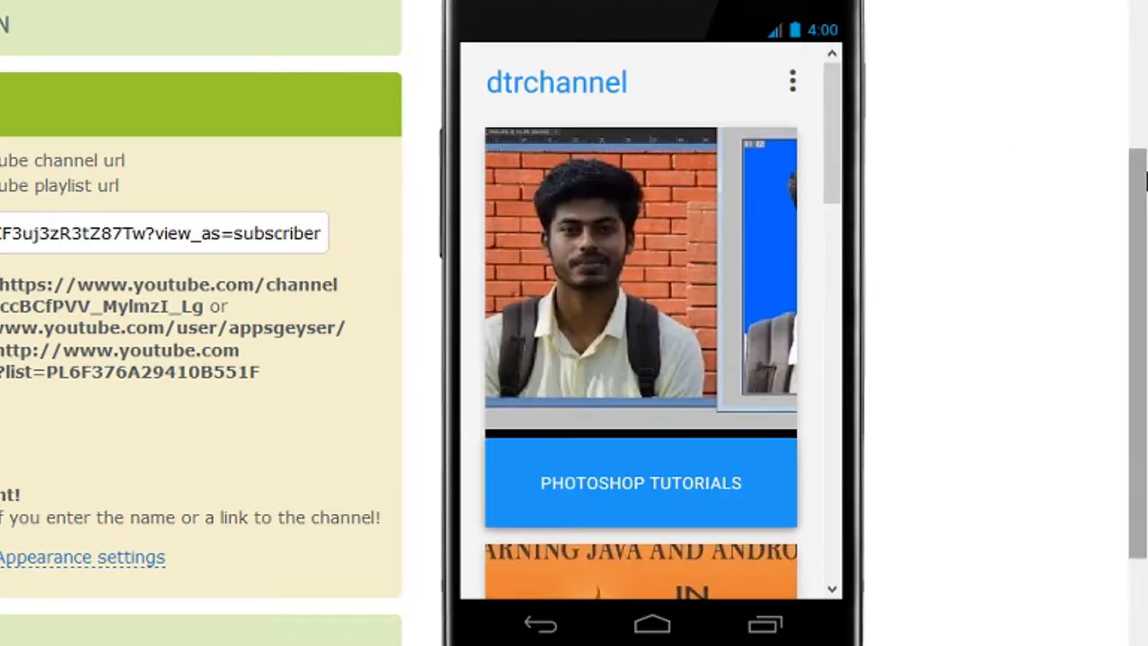
left_click_drag(1145, 179, 1141, 389)
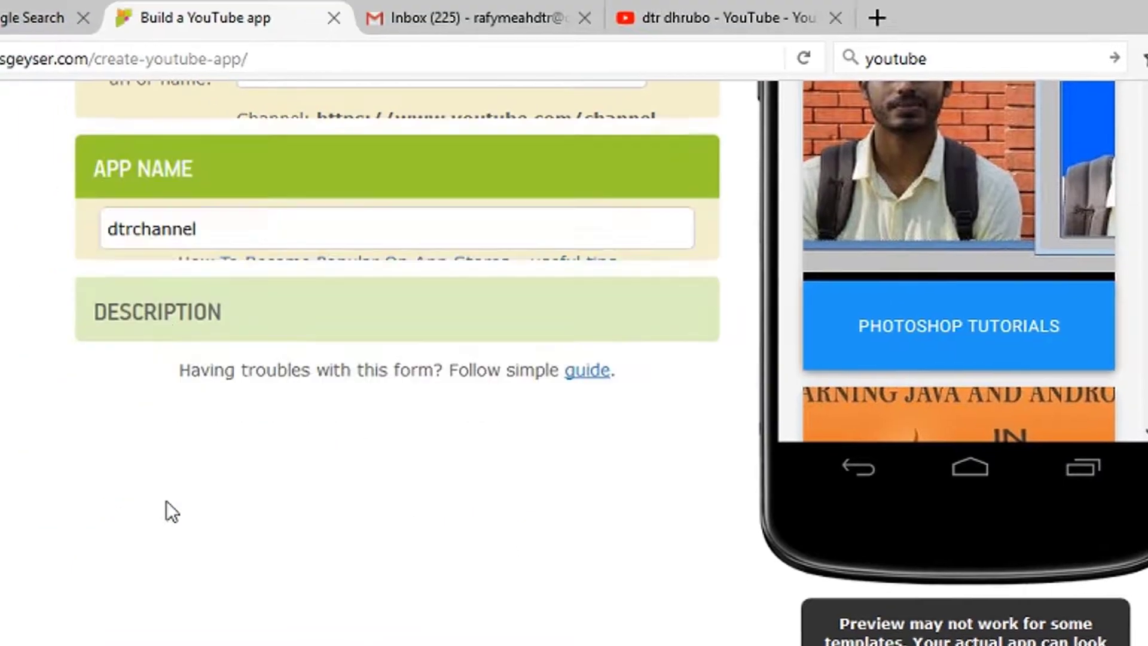
Fill in the app description as "The tech Atomic World" and continue to the icon settings
scroll(166, 509, "down", 2)
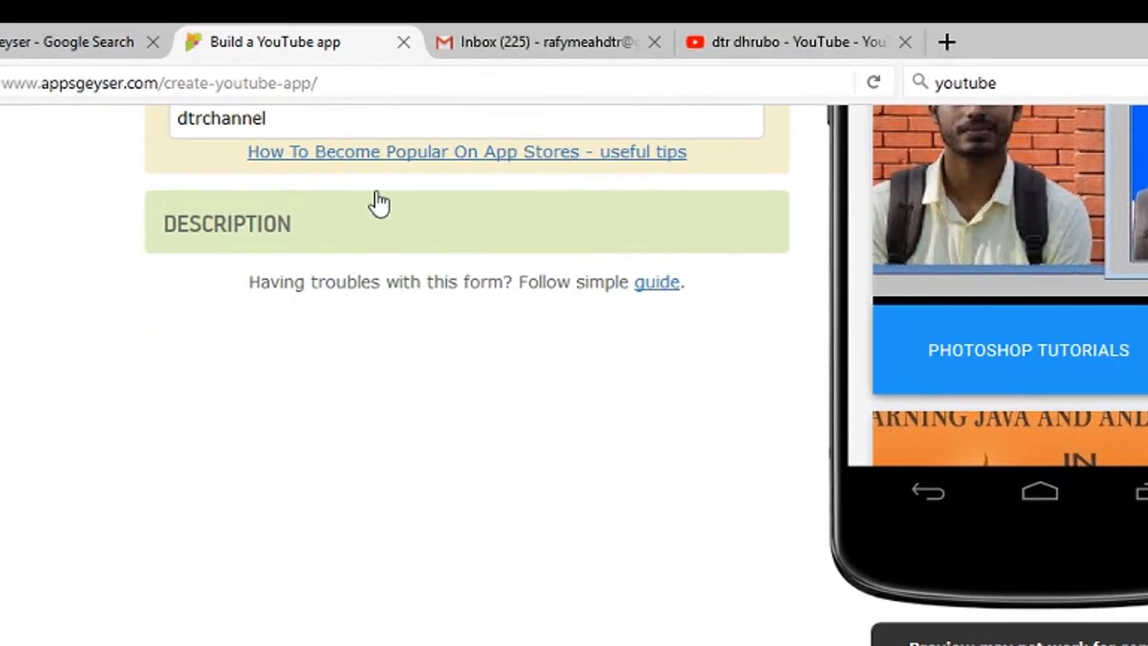
left_click(259, 239)
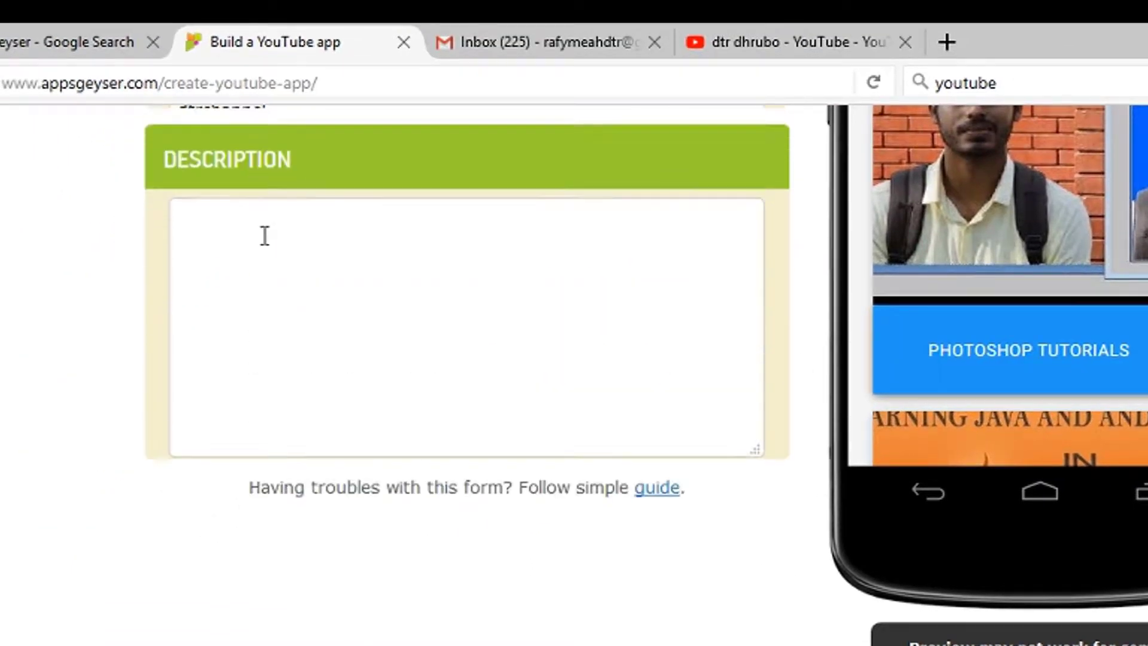
type("T")
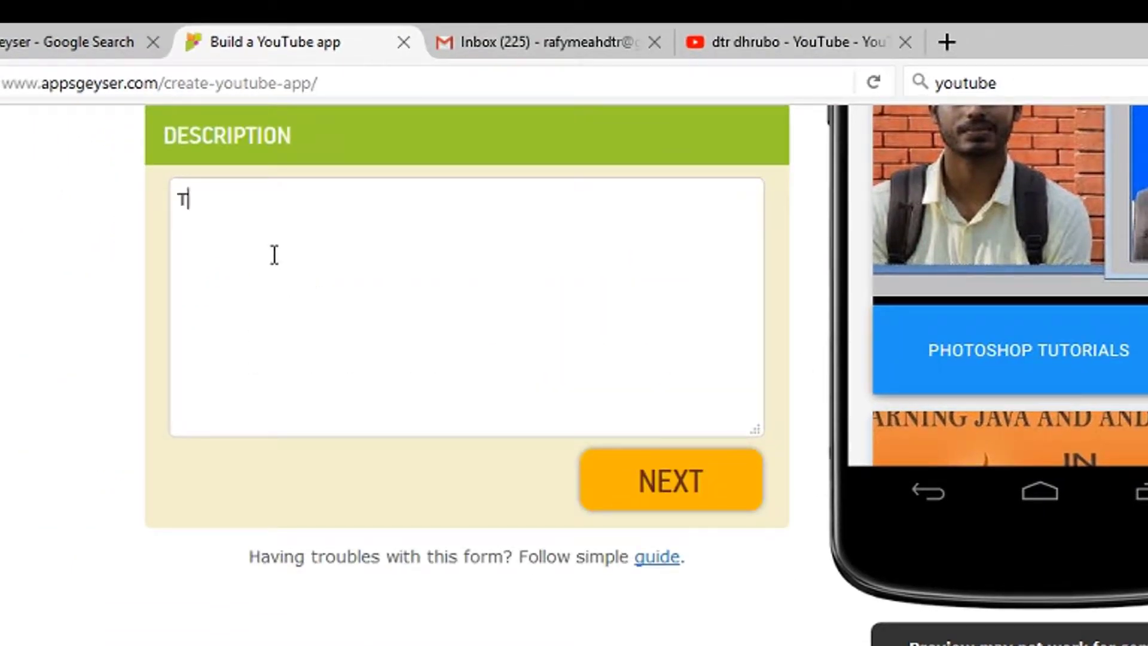
type("he tech Atomic")
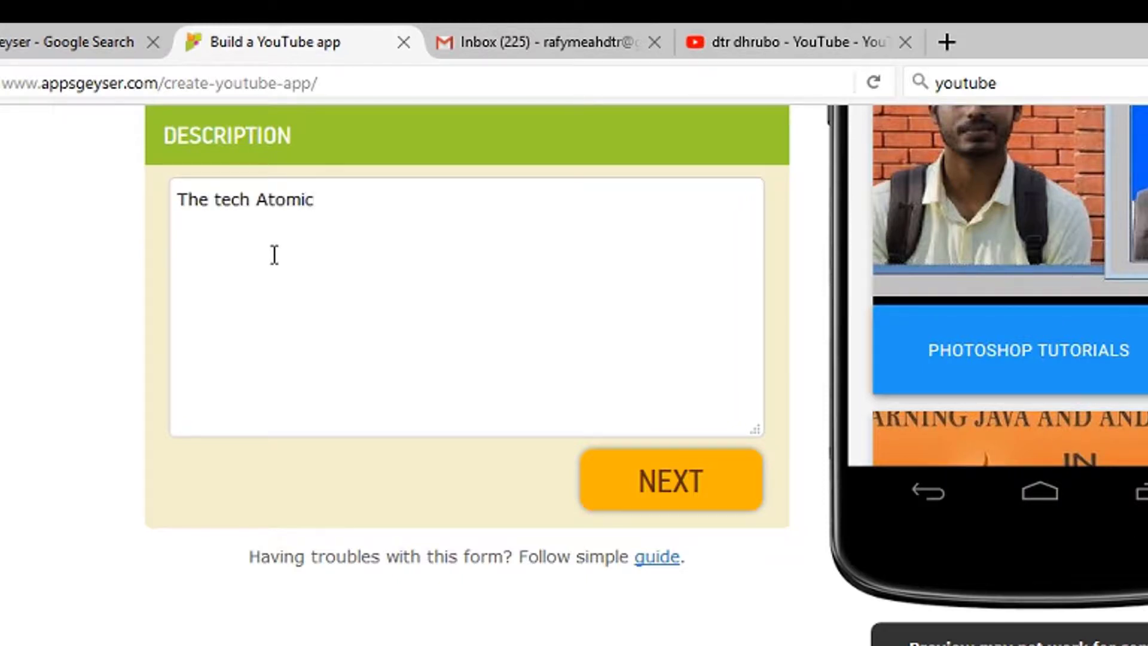
key("BackSpace")
type("c World")
left_click(669, 497)
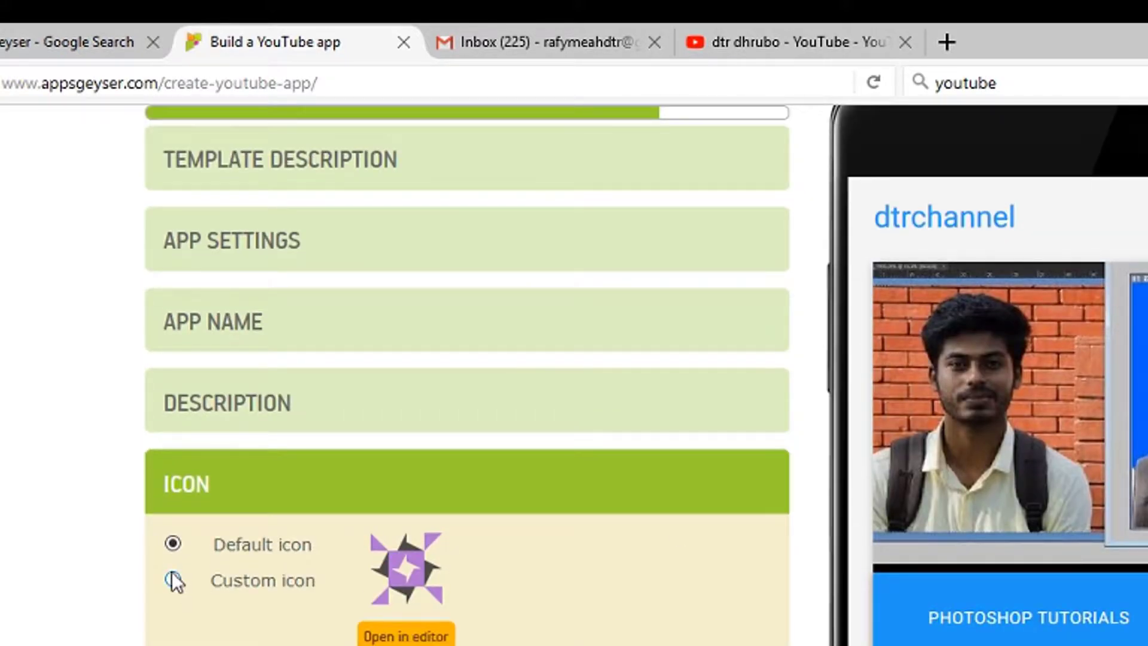
Choose a custom icon for the app and select DTRYOUTUBELOGOmain.png as the picture to upload
left_click(173, 579)
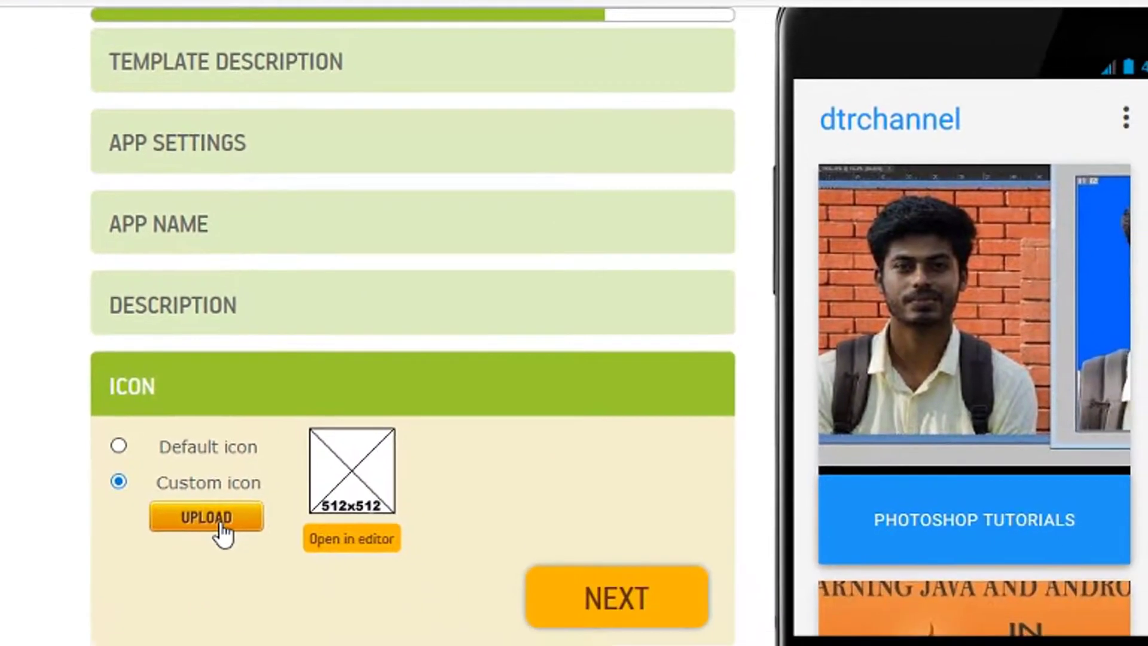
left_click(280, 620)
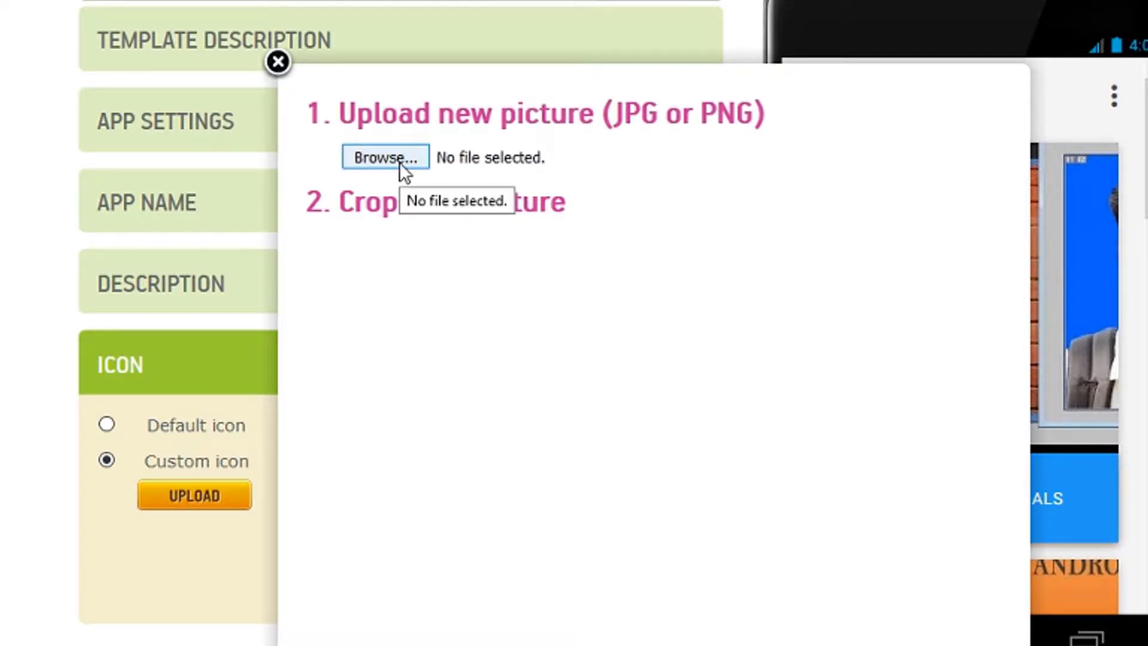
left_click(400, 163)
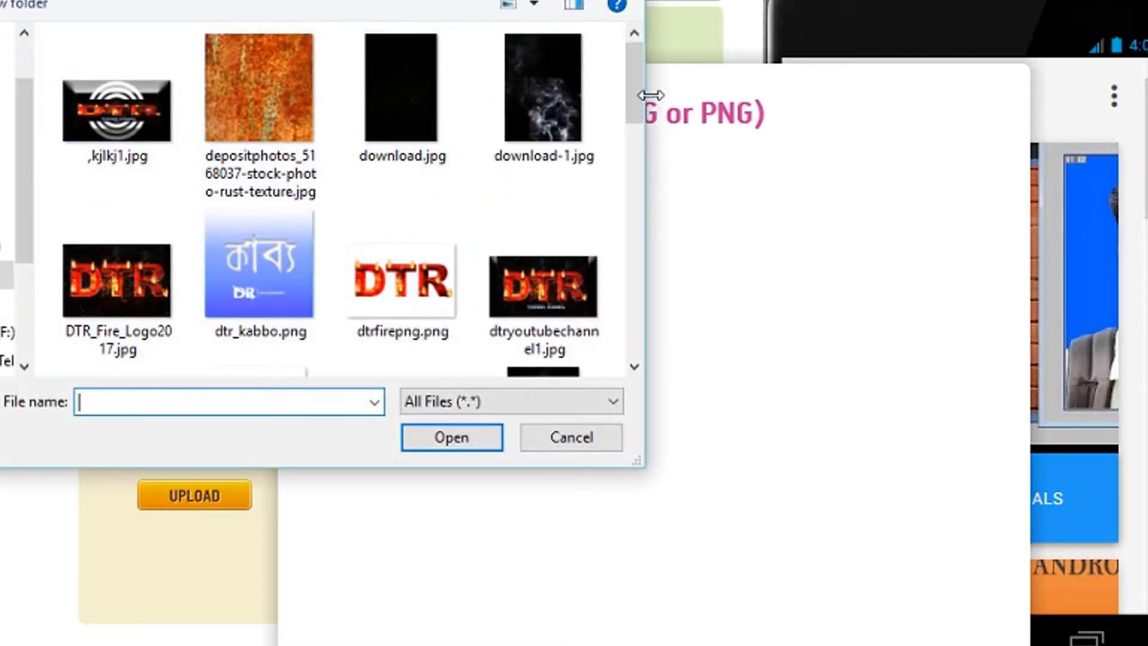
left_click_drag(629, 87, 635, 147)
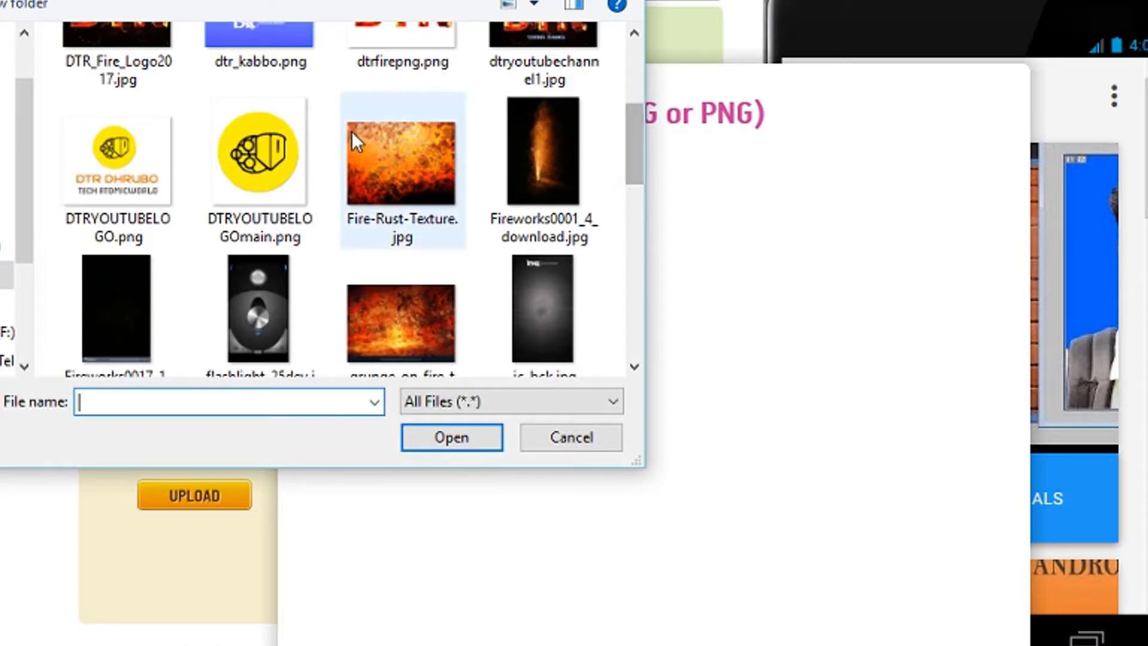
left_click(258, 161)
left_click(457, 435)
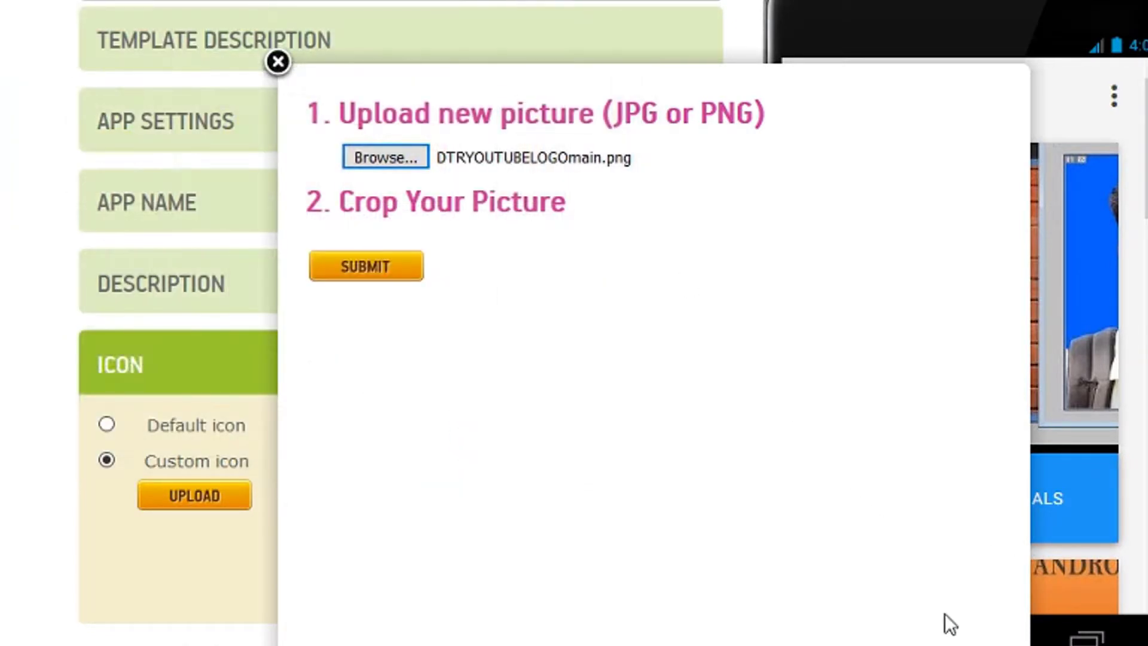
Upload the chosen logo, position the crop frame around the yellow circle, and submit the cropped icon
left_click(393, 271)
left_click_drag(424, 422, 429, 449)
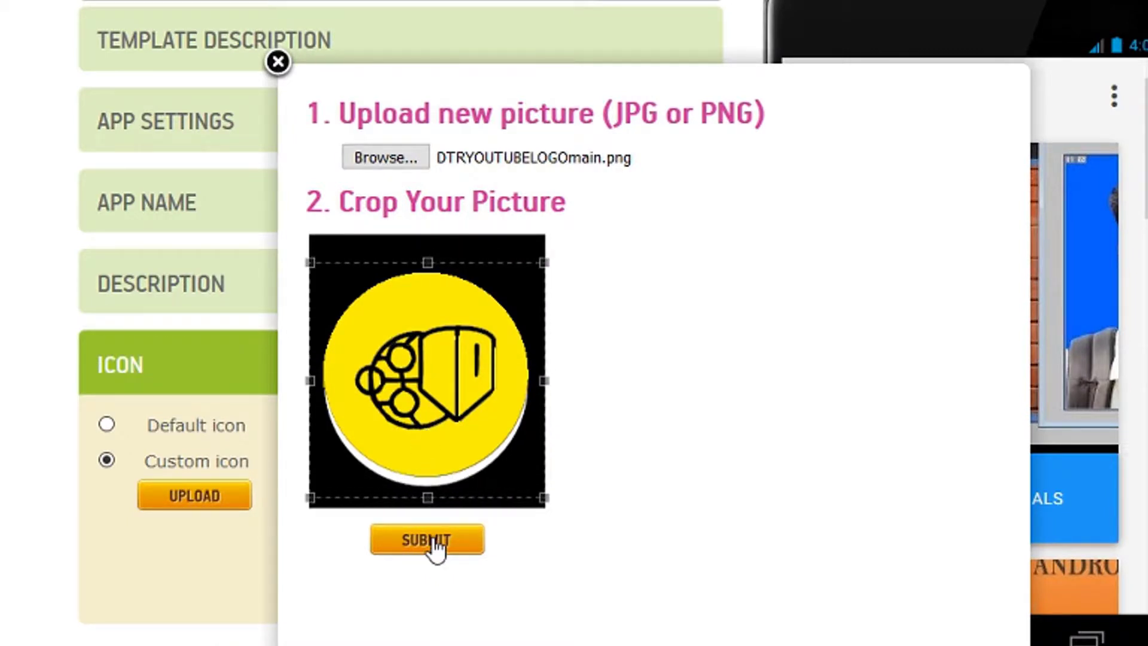
left_click(433, 543)
Complete the icon section, create the app, and close the Improve your App pop-up
left_click(618, 604)
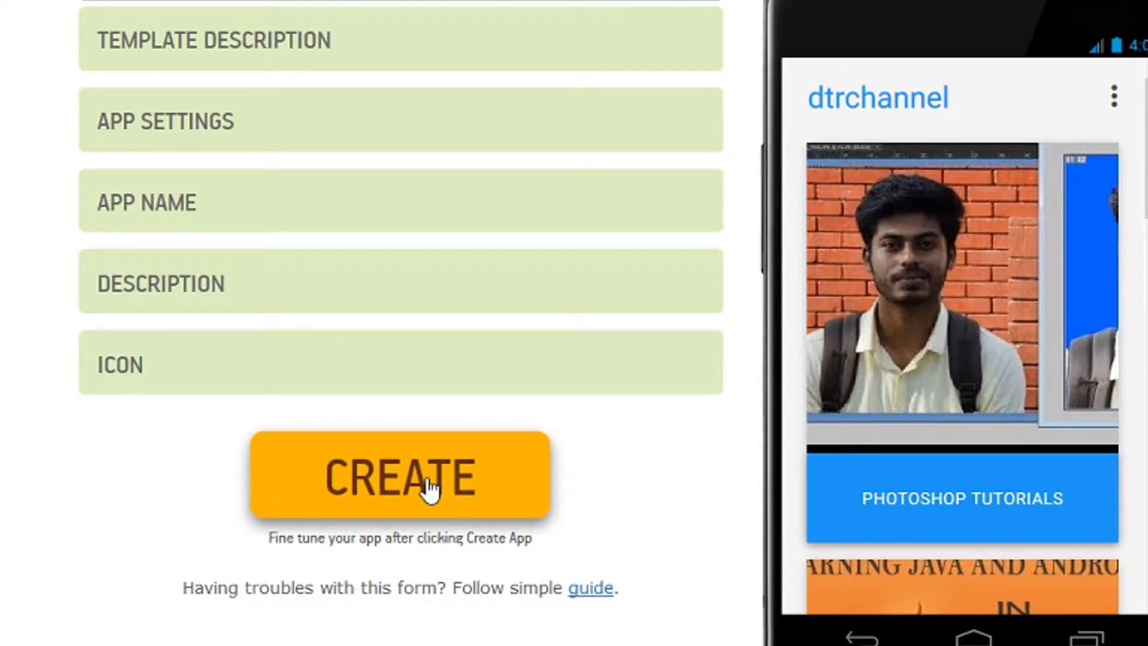
left_click(429, 487)
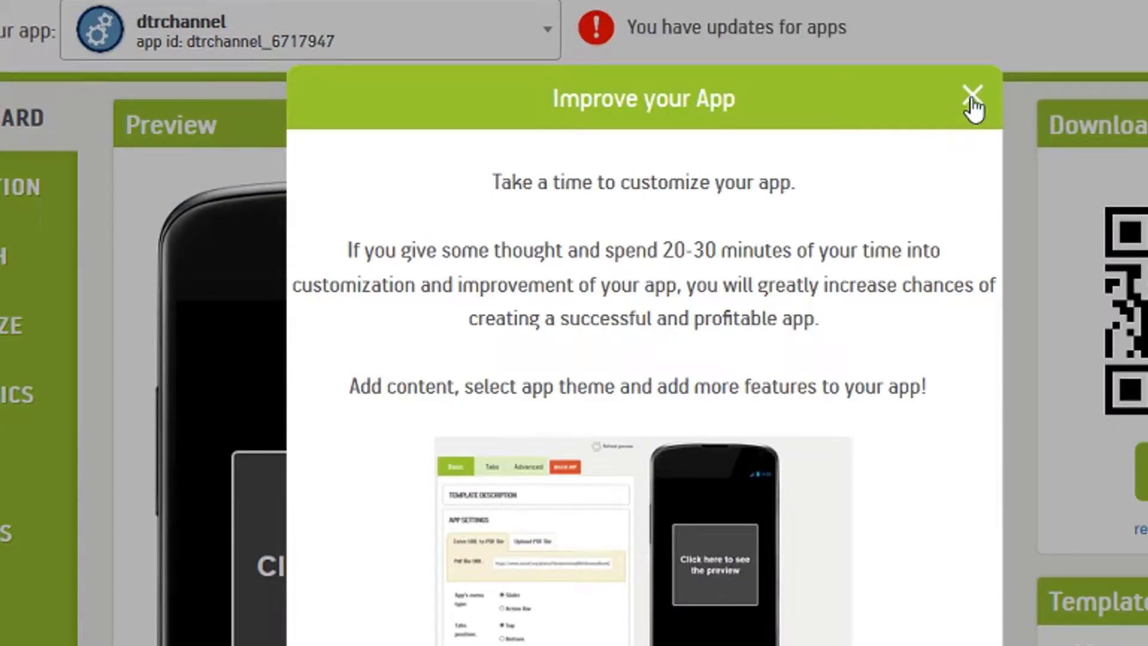
left_click(971, 95)
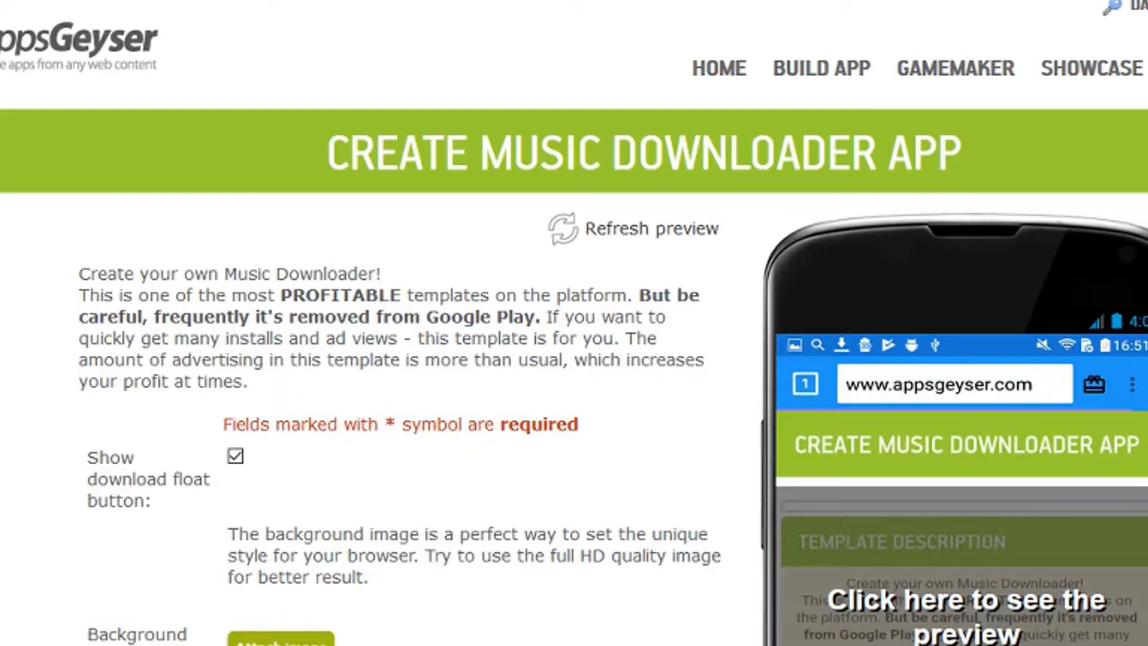
Read the template description on the Create Music Downloader App page
scroll(574, 323, "down", 2)
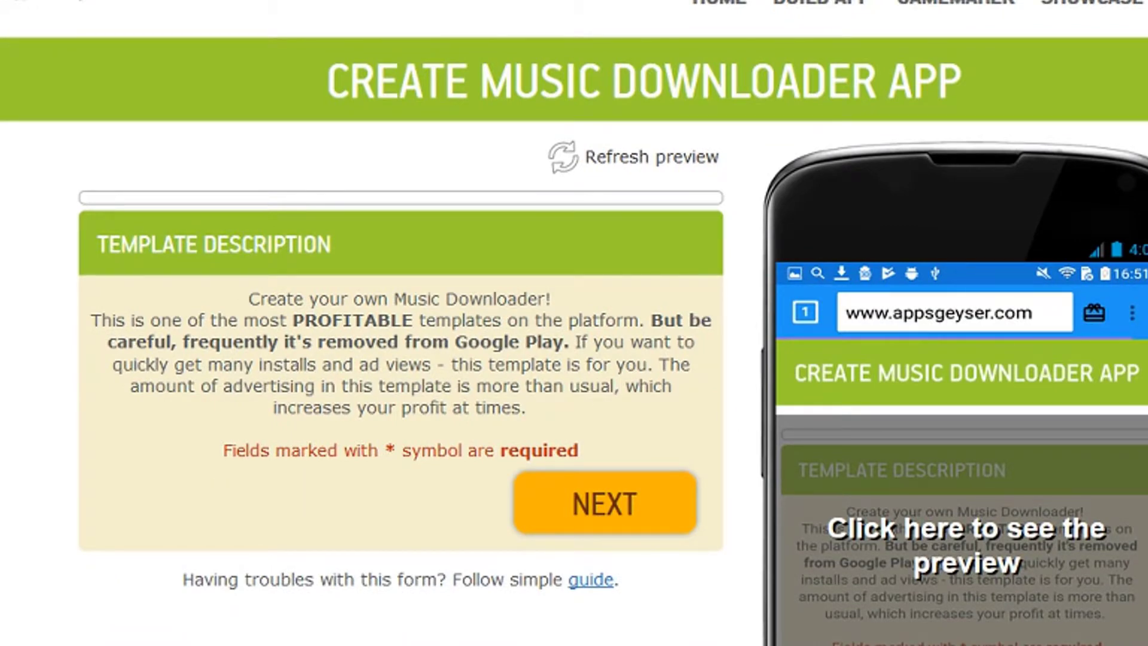
scroll(574, 323, "down", 1)
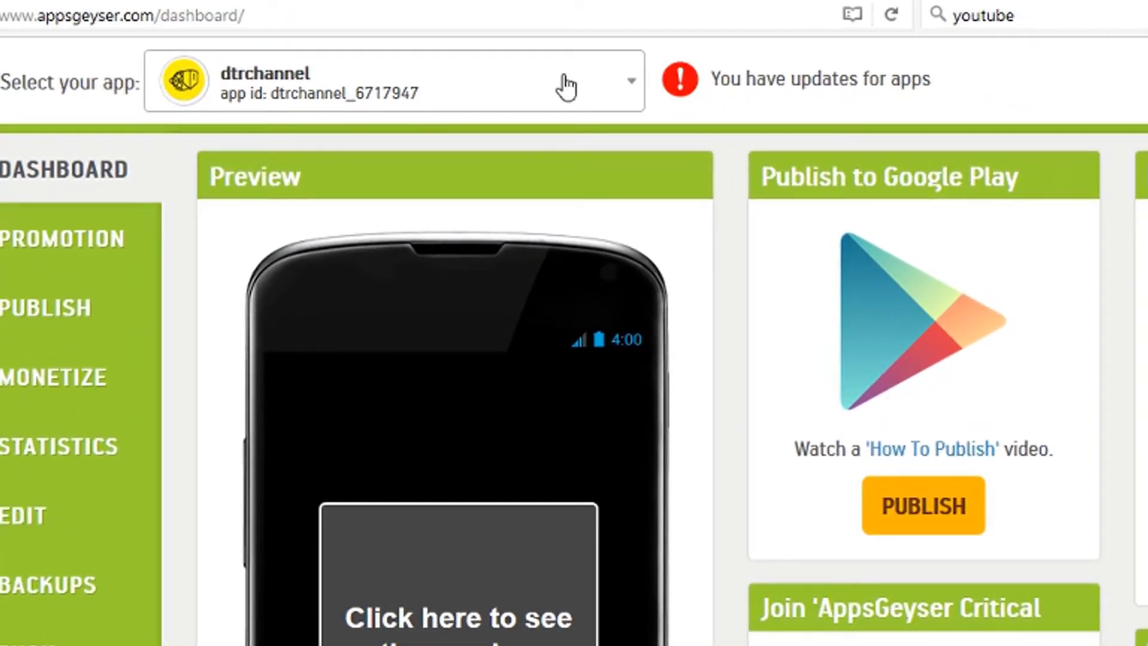
Look over the dtrchannel dashboard's options for publishing to Google Play and Amazon, downloading, referring friends, monetizing and sharing the app
scroll(575, 341, "down", 1)
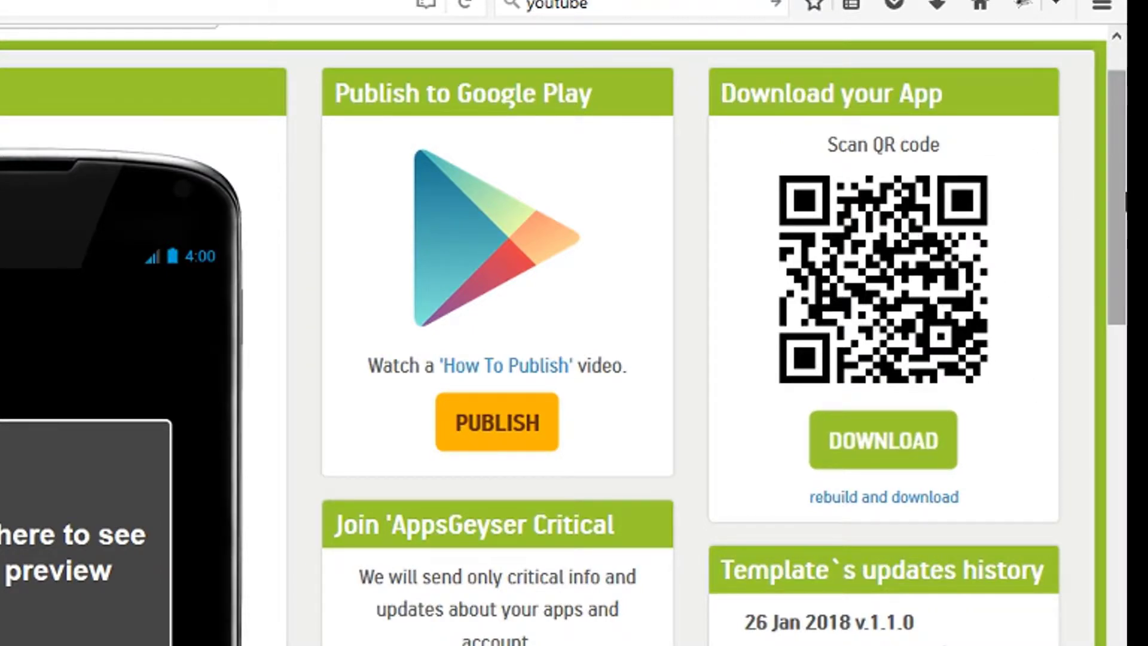
left_click_drag(1123, 202, 1124, 316)
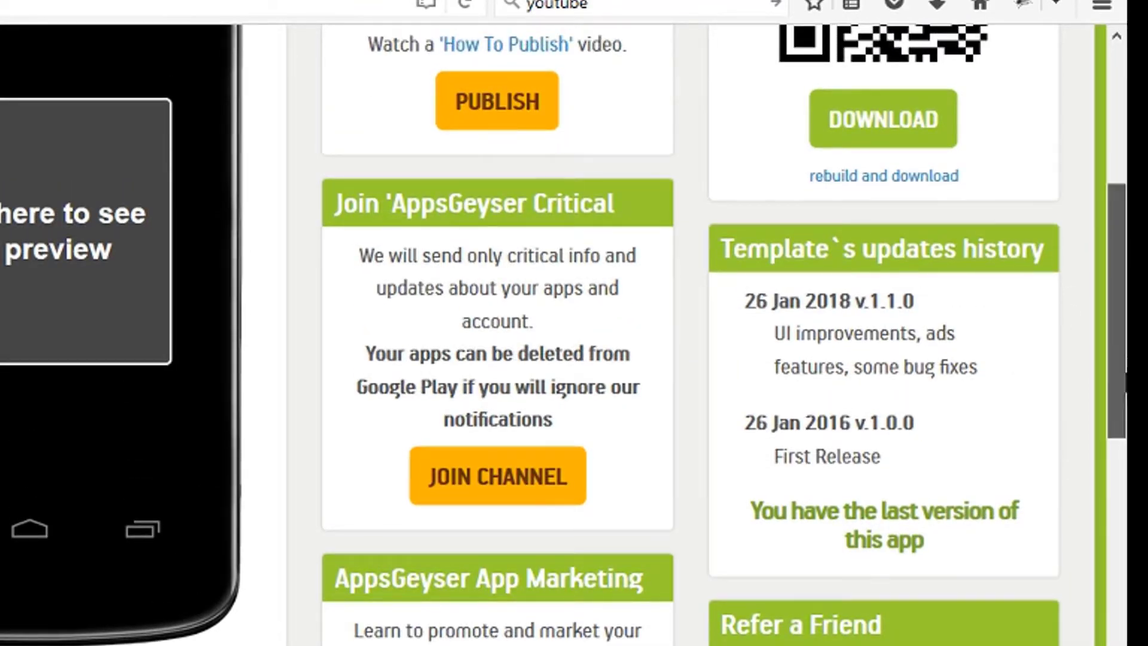
left_click_drag(1124, 386, 1120, 585)
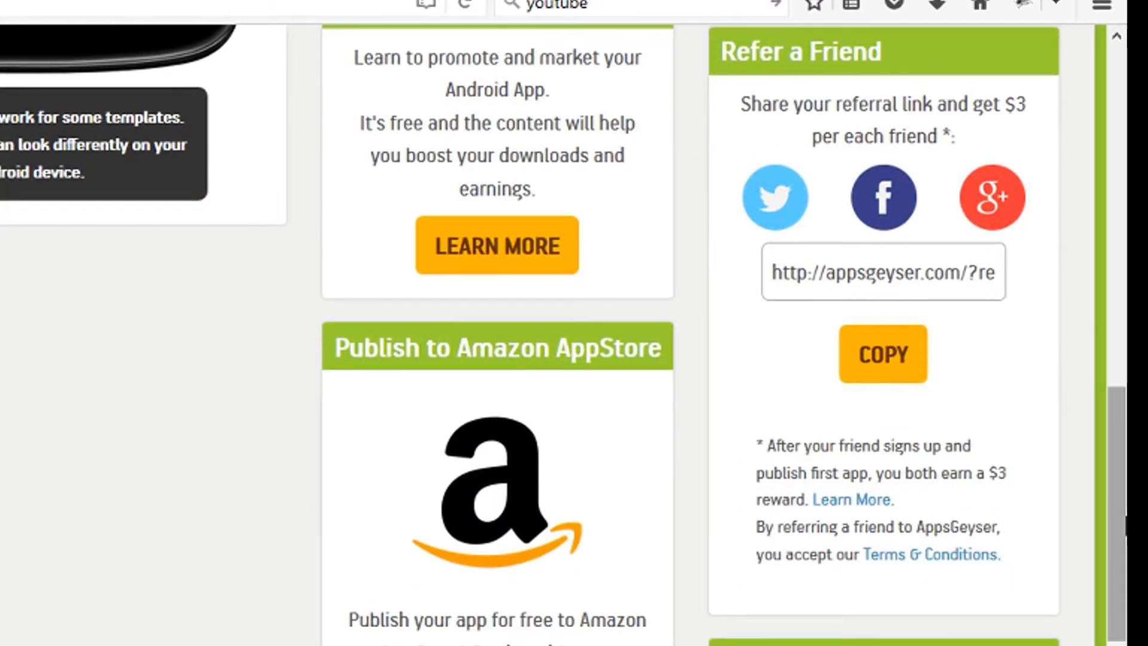
left_click_drag(1125, 535, 1124, 607)
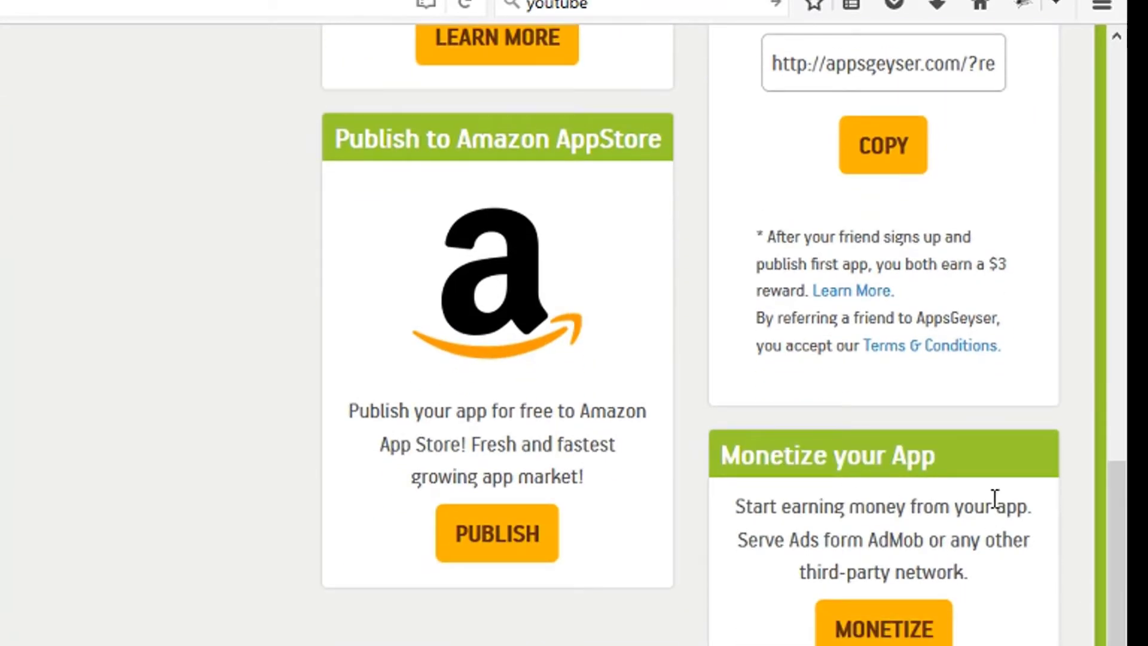
left_click_drag(1125, 538, 1125, 610)
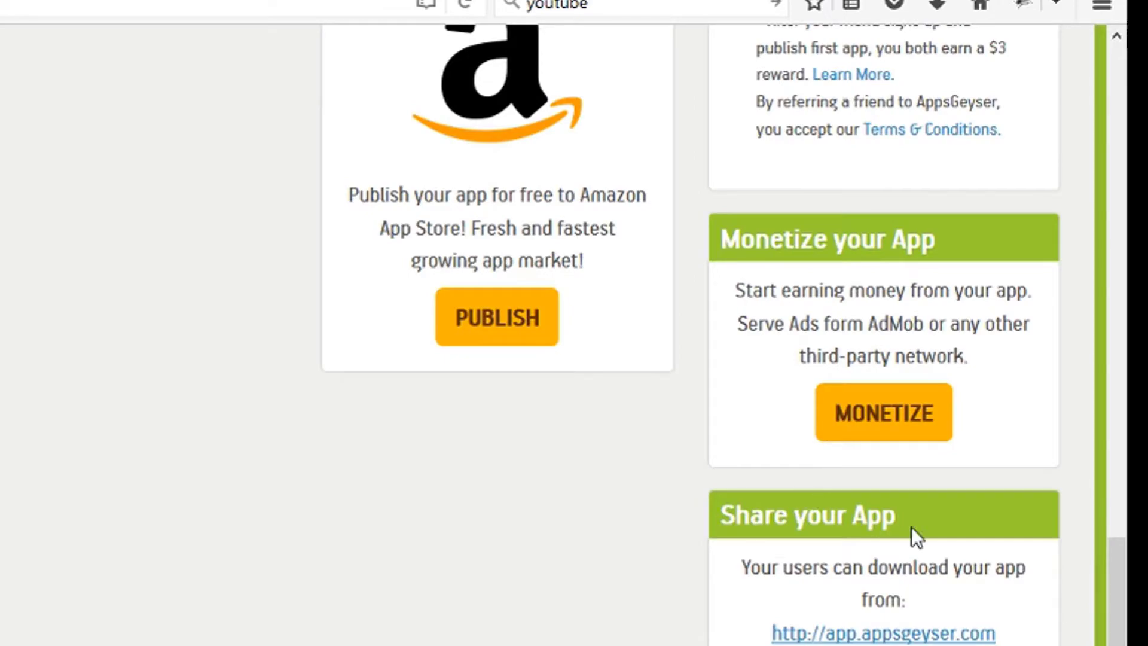
left_click_drag(1117, 574, 1117, 84)
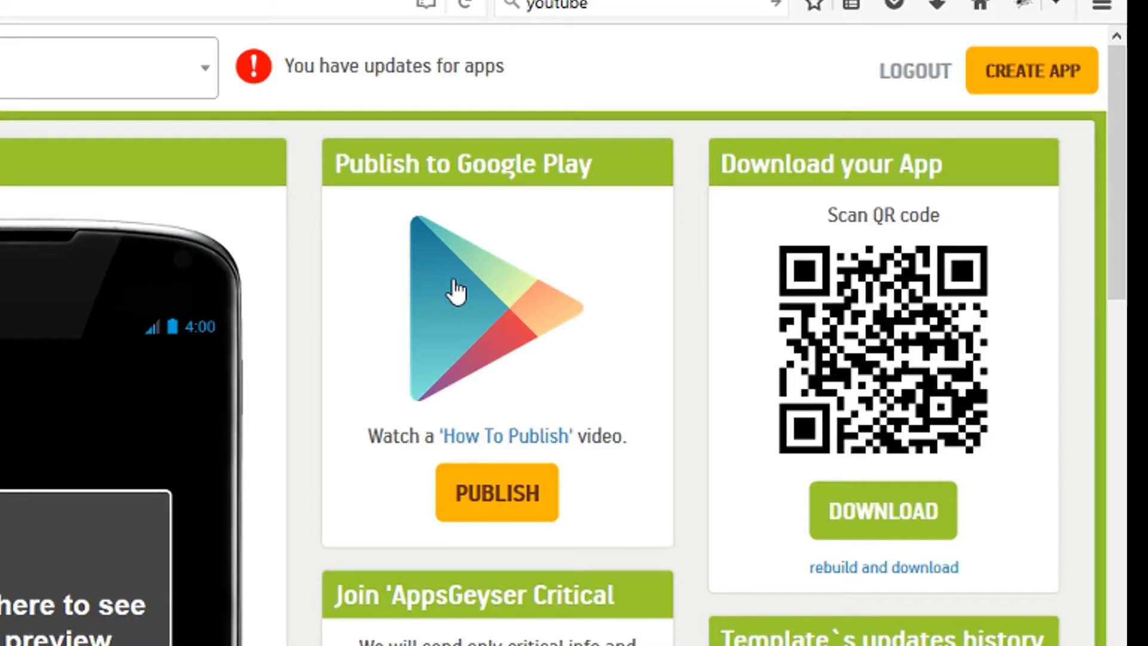
left_click_drag(1120, 108, 1122, 173)
scroll(1122, 172, "up", 3)
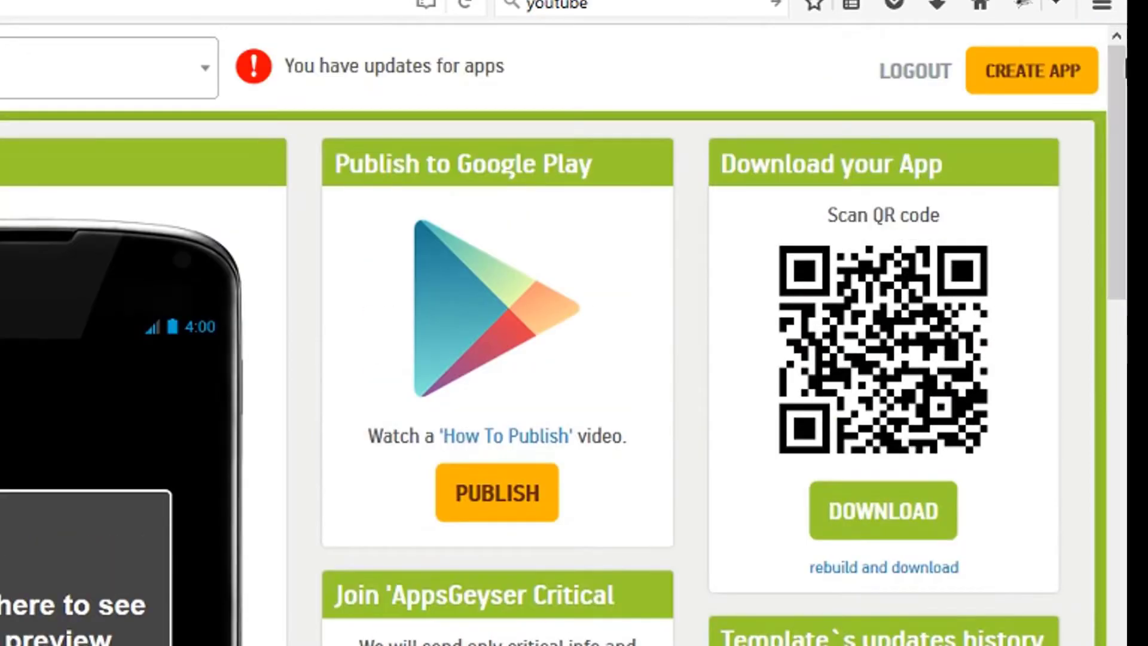